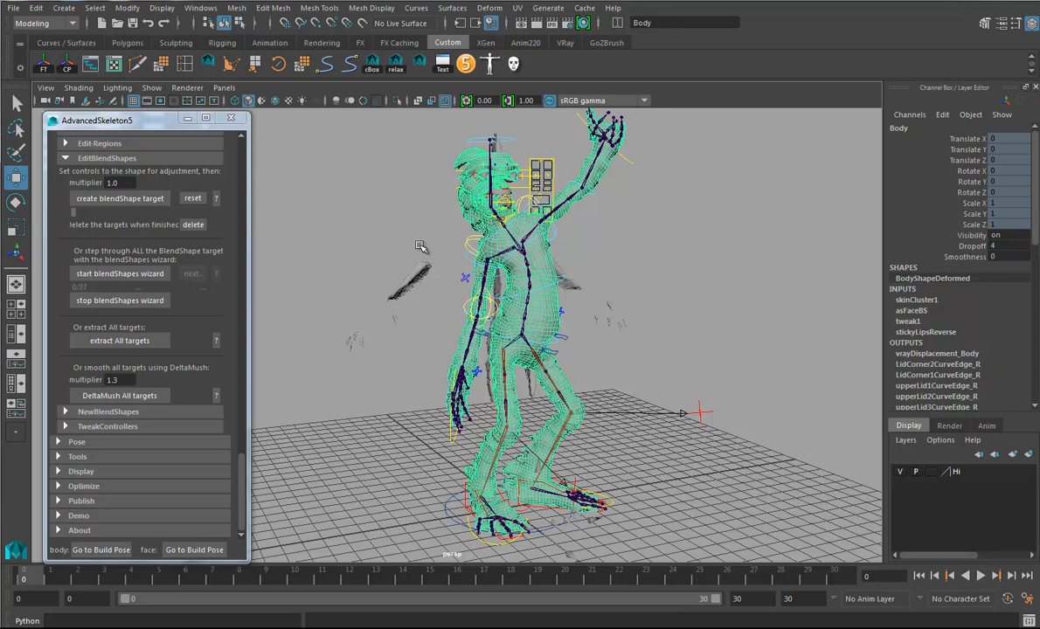
- Return the character's body and face controls to the build pose and frame the head
left_click(103, 550)
left_click(184, 549)
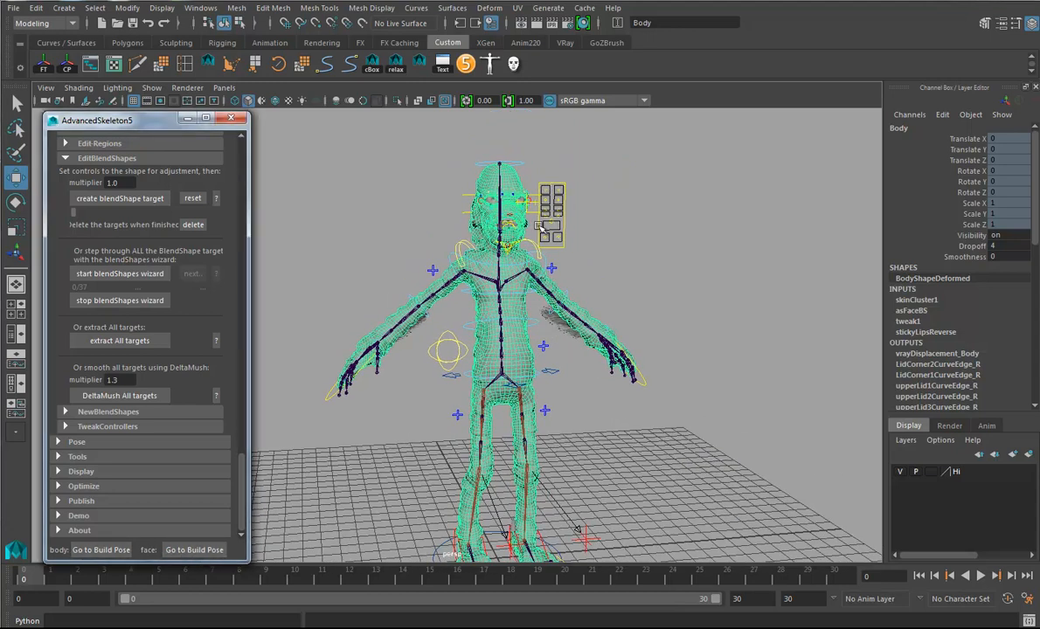
middle_click_drag(542, 293, 525, 347, "alt")
right_click_drag(480, 355, 856, 379, "alt")
middle_click_drag(515, 309, 509, 387, "alt")
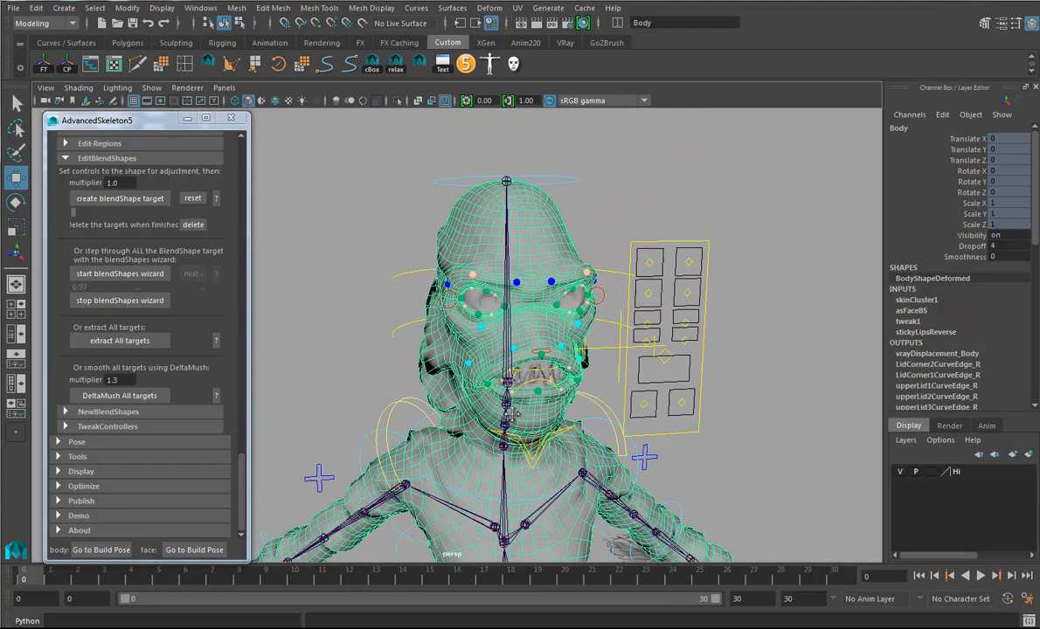
left_click_drag(507, 371, 612, 273, "alt")
left_click_drag(622, 399, 642, 403, "alt")
right_click_drag(564, 407, 705, 402, "alt")
middle_click_drag(674, 340, 665, 356, "alt")
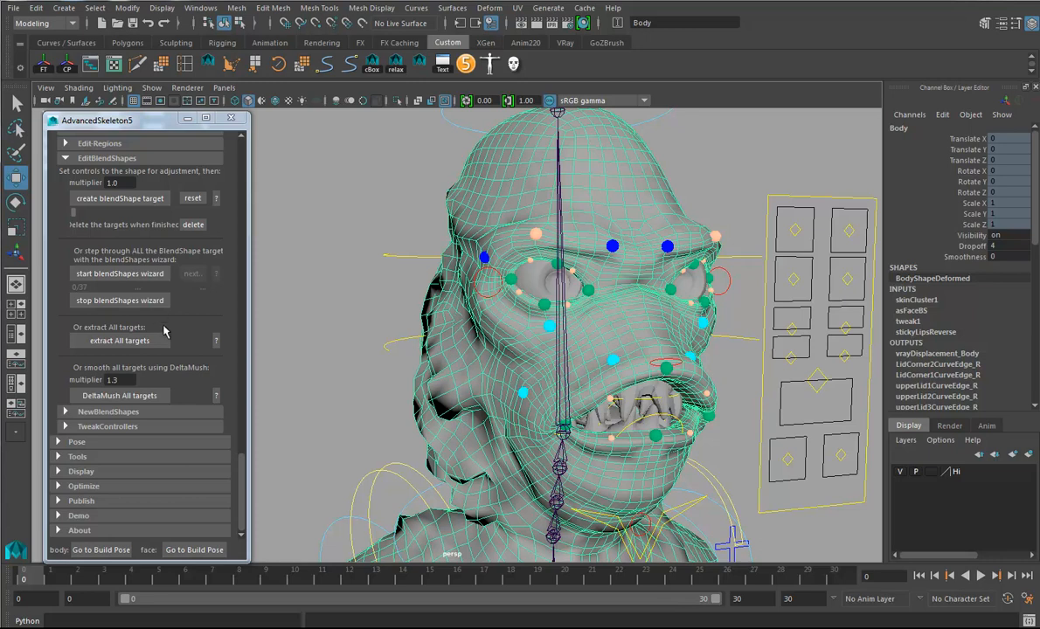
- Start the blendShapes wizard to step through all the facial blendShape targets
left_click_drag(242, 459, 242, 428)
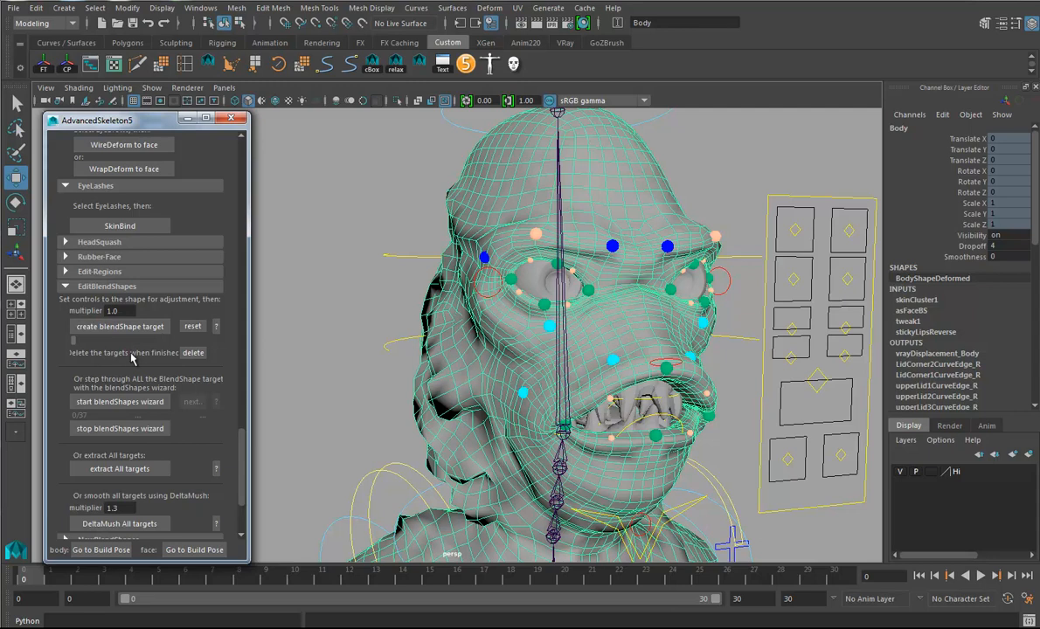
scroll(176, 398, "down", 3)
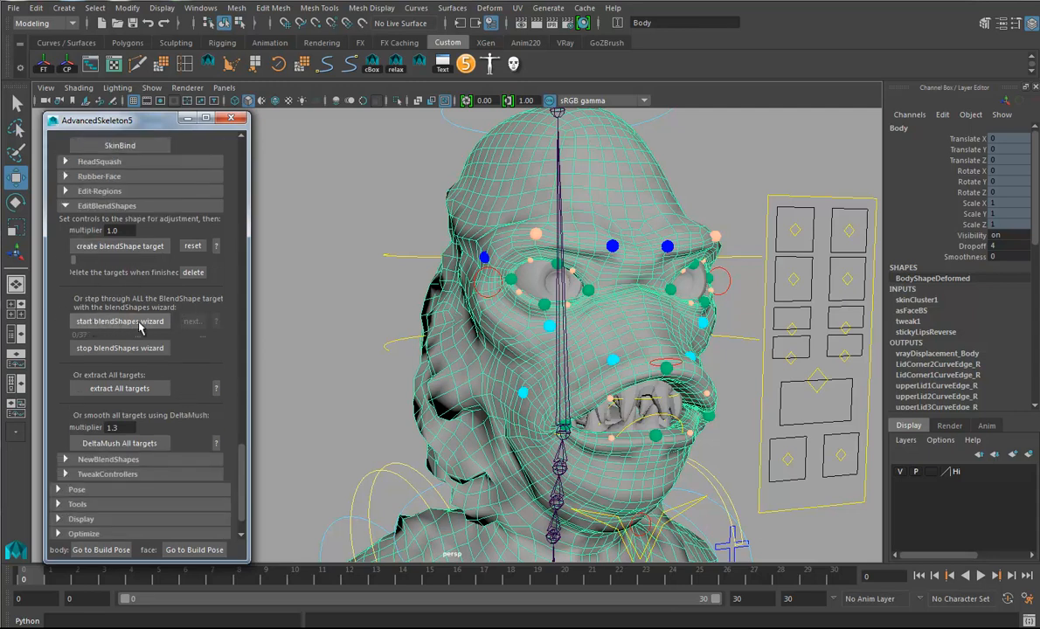
left_click(120, 322)
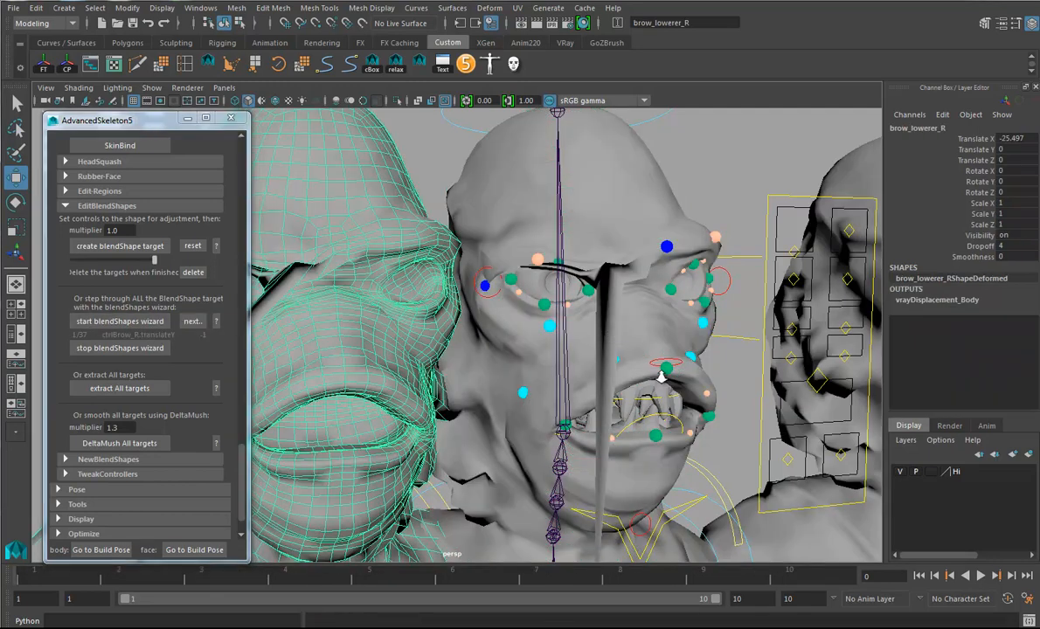
- Select the tip vertex of the long brow spike on the brow_lowerer_R target and apply Average Vertices to it ten times
right_click_drag(668, 382, 502, 376, "alt")
left_click_drag(503, 376, 536, 342, "alt")
left_click_drag(613, 357, 571, 413, "alt")
left_click_drag(659, 446, 680, 459, "alt")
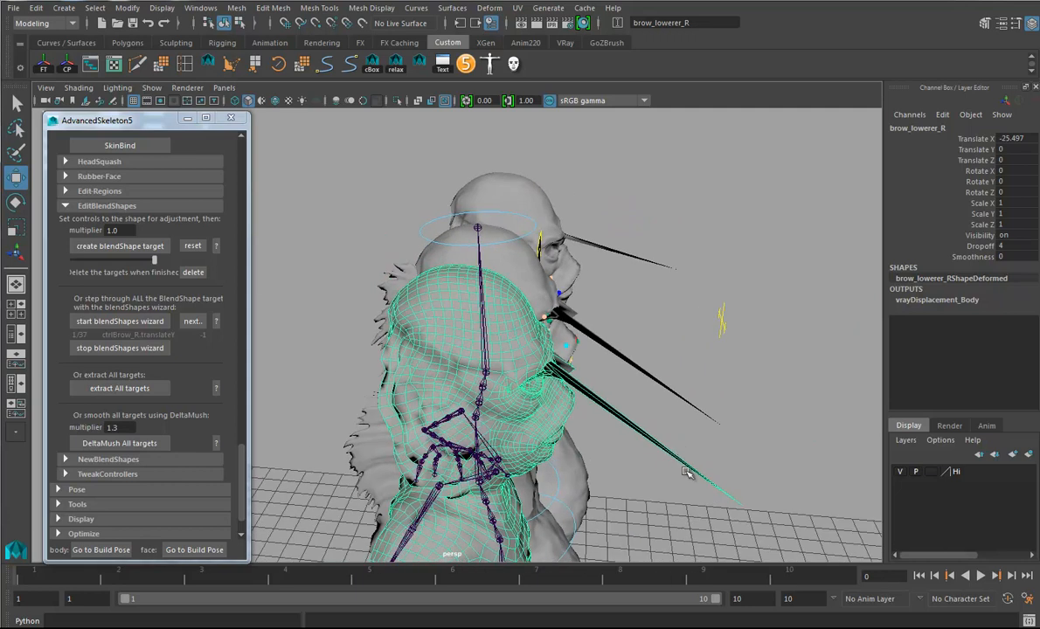
right_click_drag(645, 437, 641, 436)
left_click(725, 482)
left_click_drag(699, 450, 640, 415, "alt")
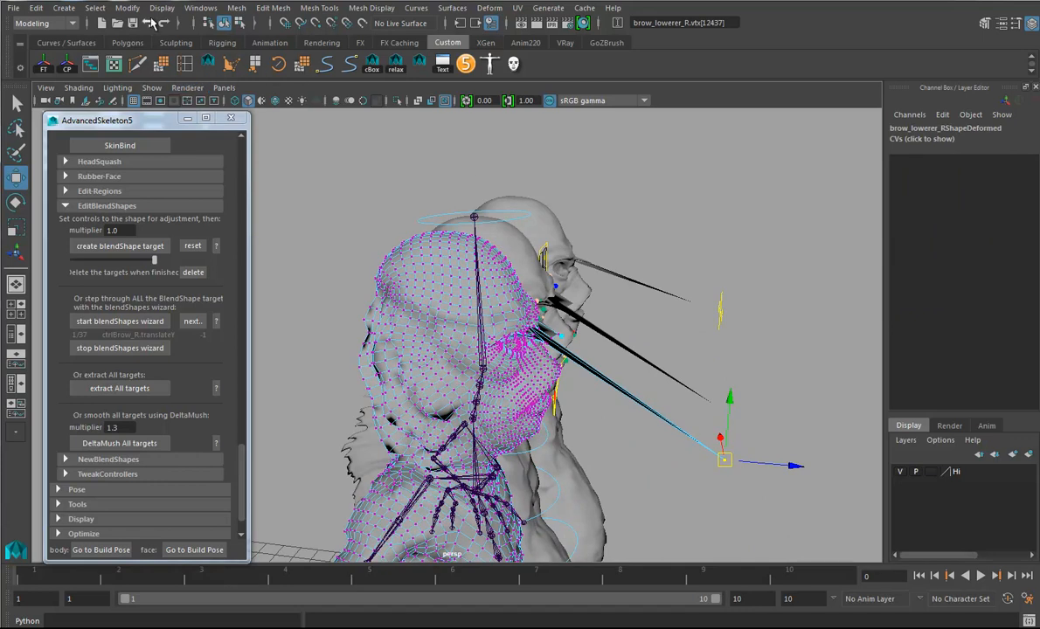
left_click(236, 8)
mouse_move(277, 10)
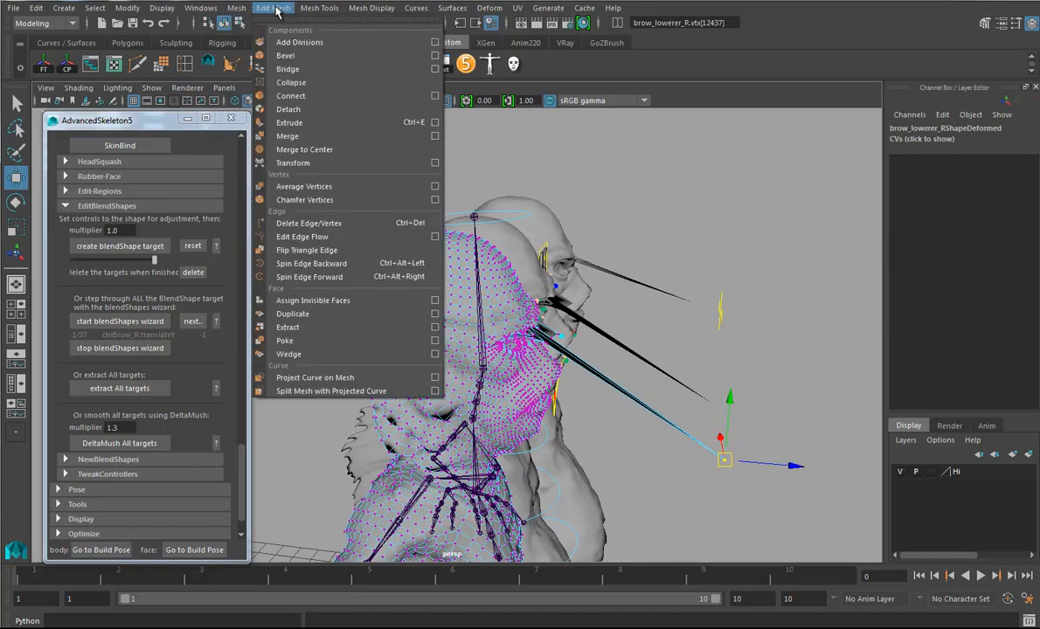
left_click(290, 187)
key("g")
key("g")
key("g")
key("g")
key("g")
key("g")
key("g")
key("g")
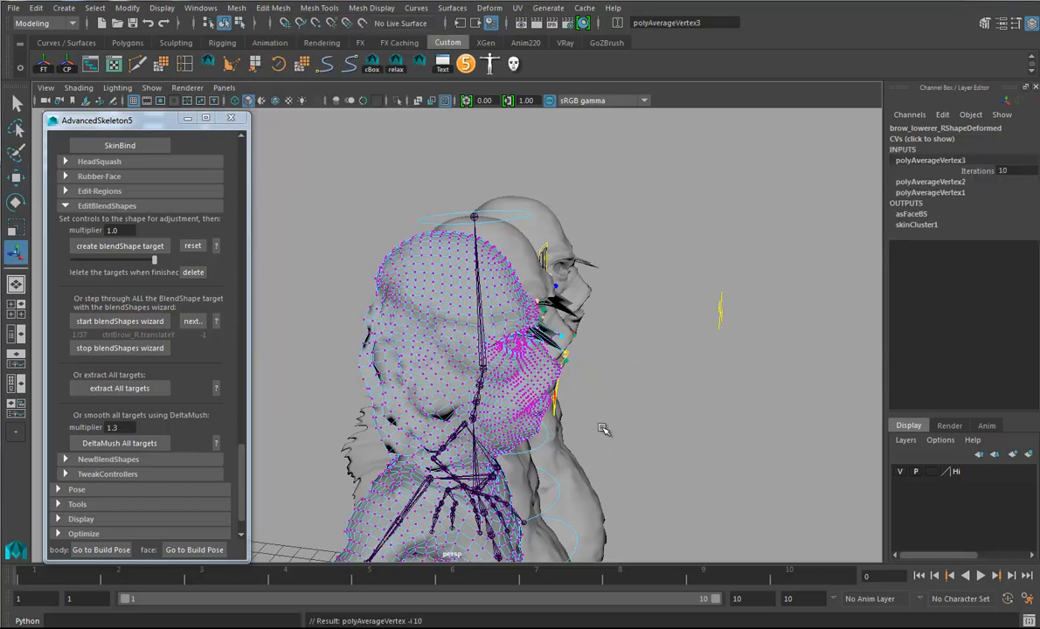
key("g")
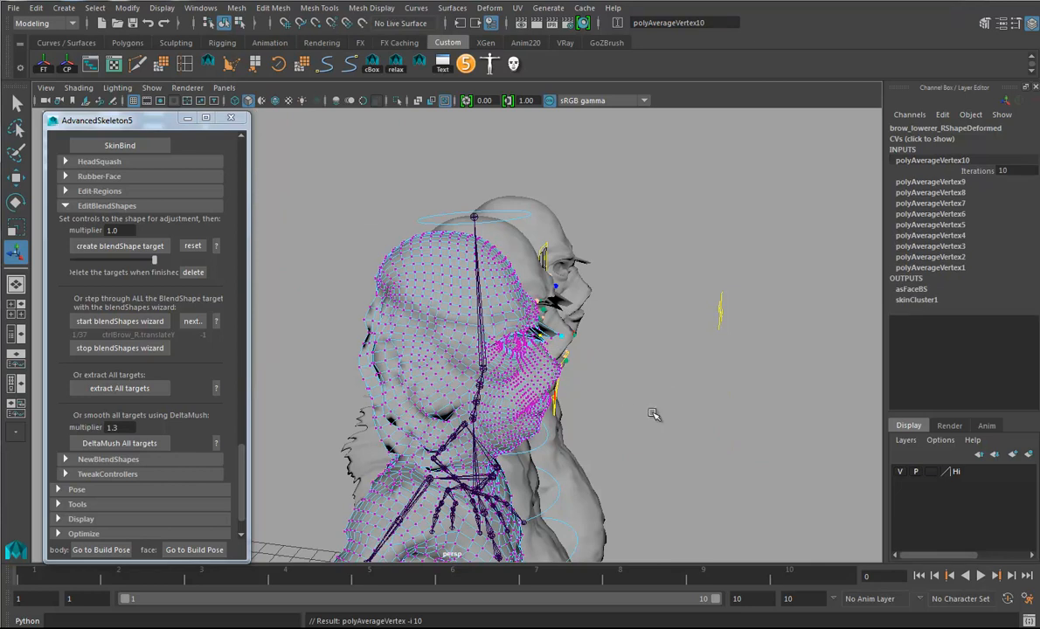
- Examine the right brow and upper eyelid of the brow_lowerer_R target and the rigged head for remaining distortion
scroll(629, 421, "up", 10)
left_click_drag(826, 484, 560, 445, "alt")
left_click_drag(619, 382, 569, 367, "alt")
left_click_drag(398, 325, 414, 357, "alt")
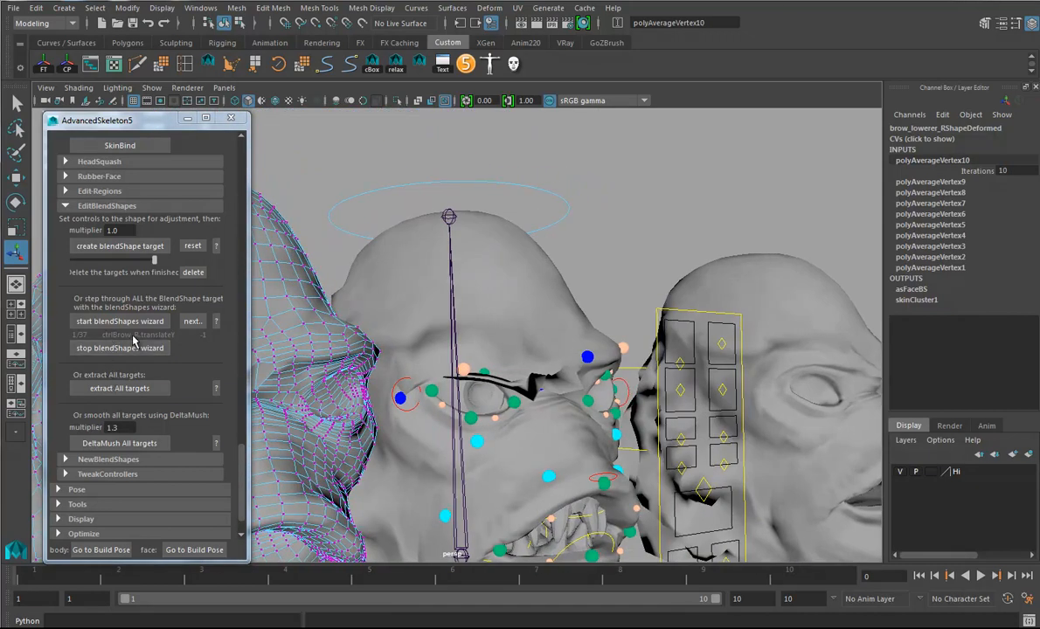
left_click_drag(564, 414, 537, 383, "alt")
middle_click_drag(538, 383, 650, 372, "alt")
left_click_drag(650, 371, 688, 377, "alt")
middle_click_drag(677, 368, 628, 376, "alt")
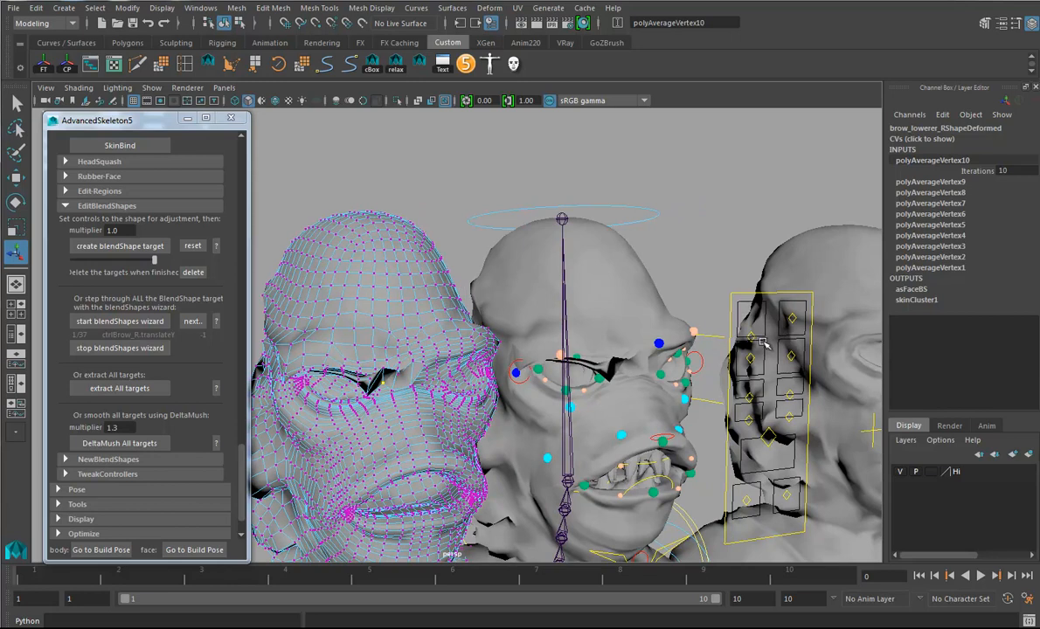
- Select the vertices protruding between the brow and upper eyelid of brow_lowerer_R and average them four times
left_click_drag(328, 440, 382, 441, "alt")
right_click_drag(383, 442, 459, 444, "alt")
left_click_drag(459, 445, 551, 453, "alt")
middle_click_drag(551, 453, 564, 447, "alt")
left_click_drag(563, 448, 494, 422, "alt")
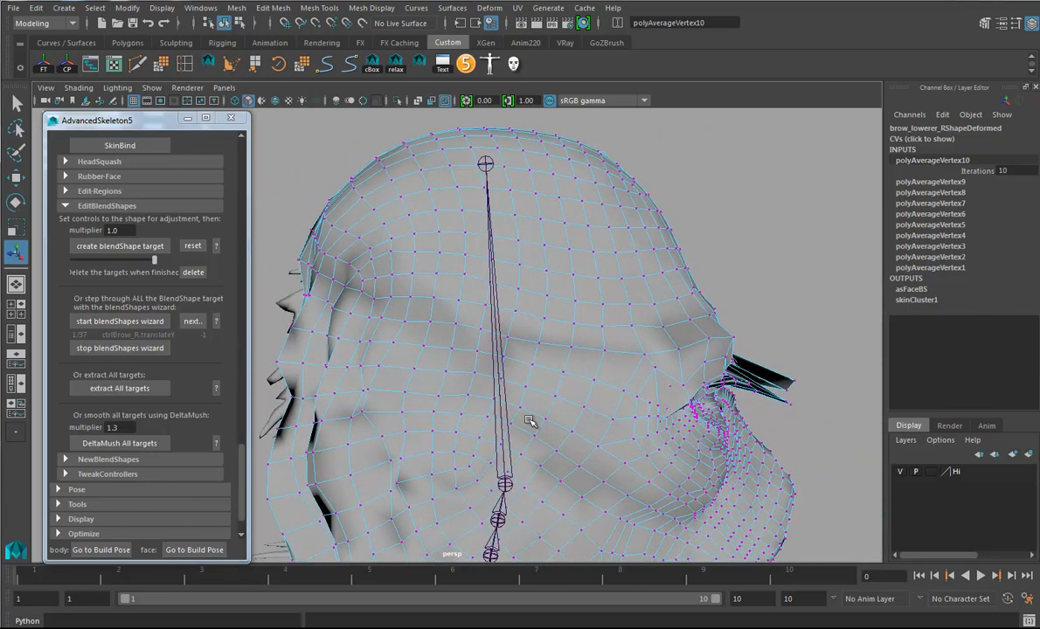
left_click_drag(795, 354, 743, 393)
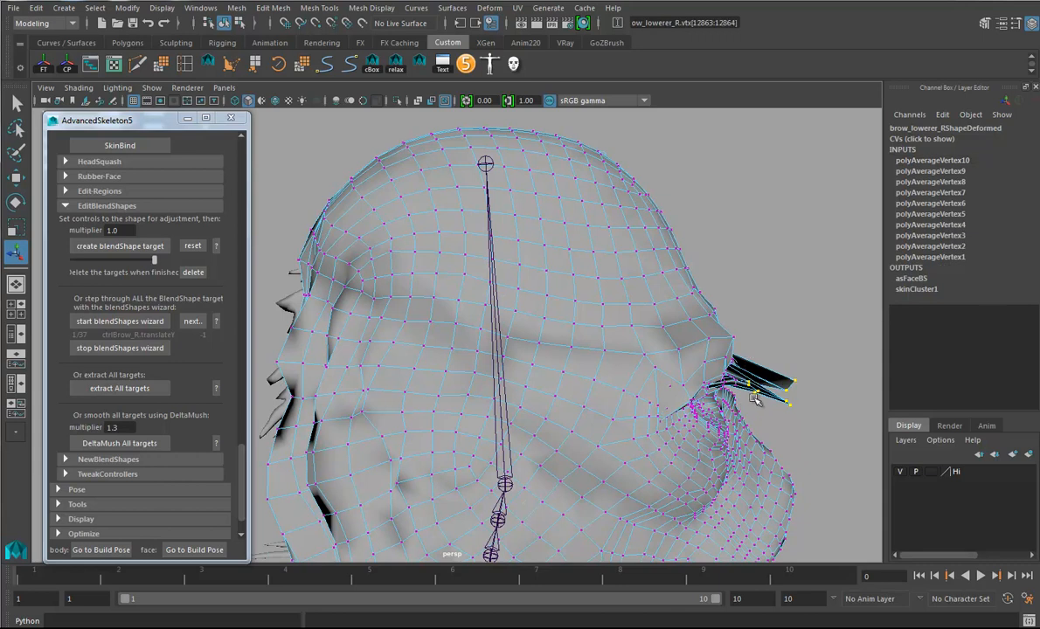
right_click(757, 391, "shift")
left_click(818, 373)
right_click_drag(742, 407, 805, 379, "ctrl")
left_click_drag(786, 417, 395, 209, "alt")
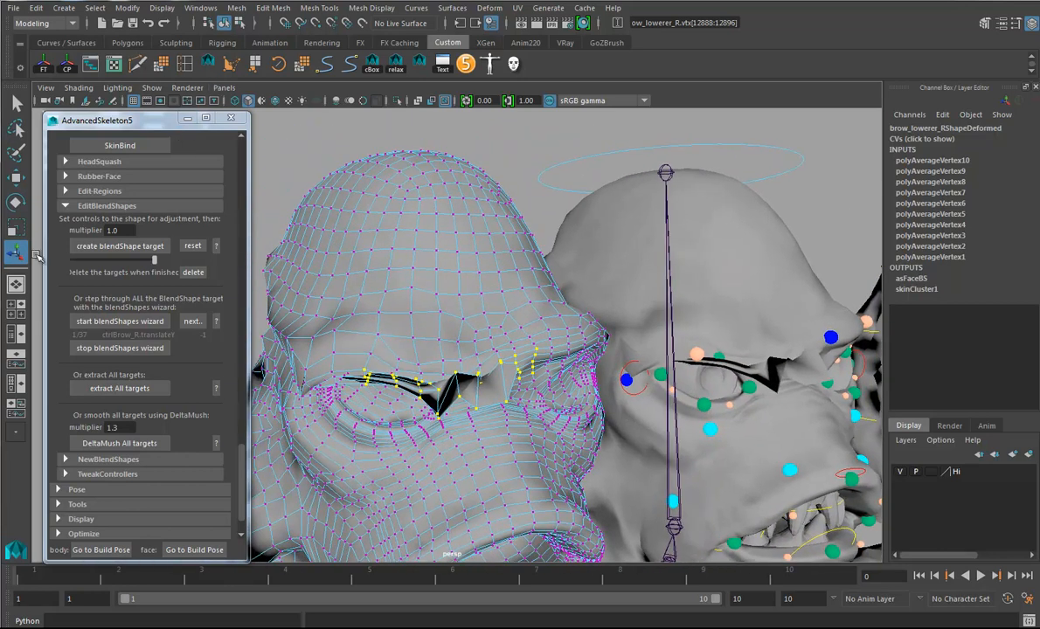
left_click(303, 65)
left_click(303, 65)
left_click(304, 65)
left_click(303, 65)
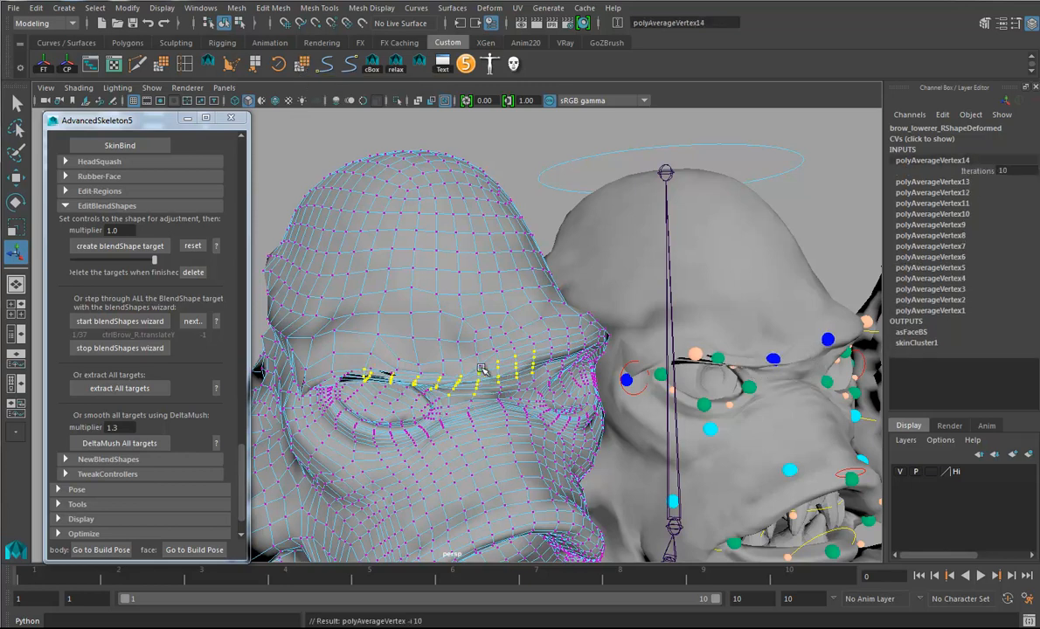
right_click(474, 305)
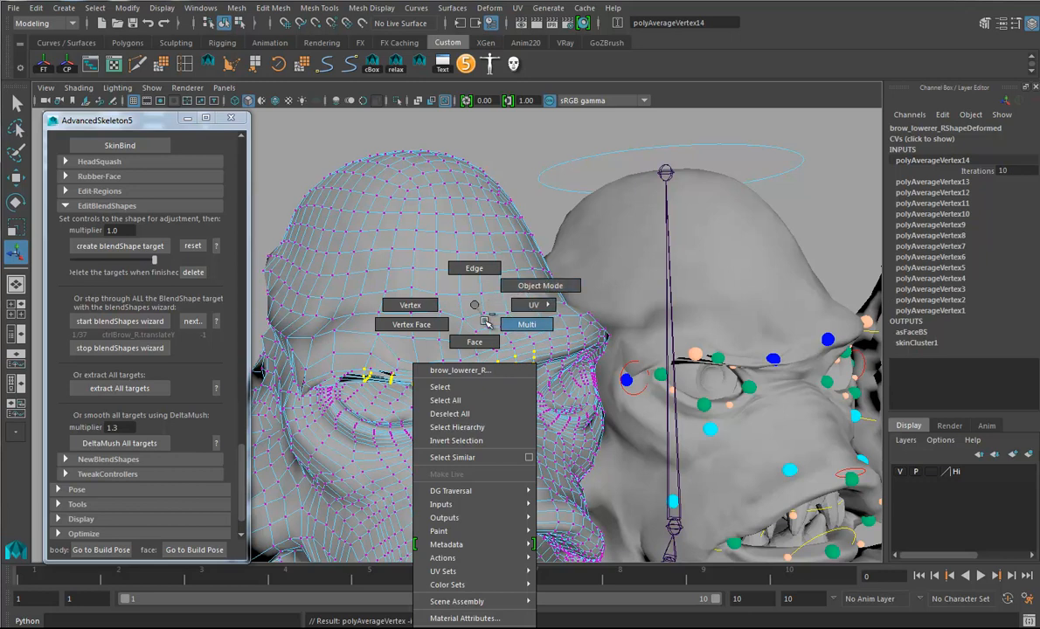
right_click(500, 255)
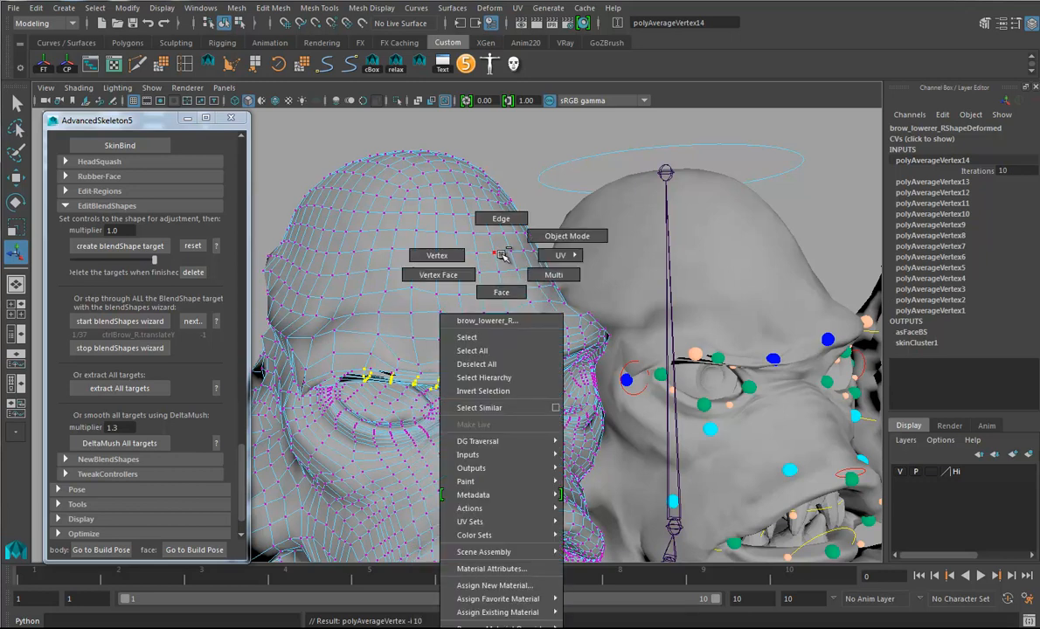
right_click(501, 254, "shift")
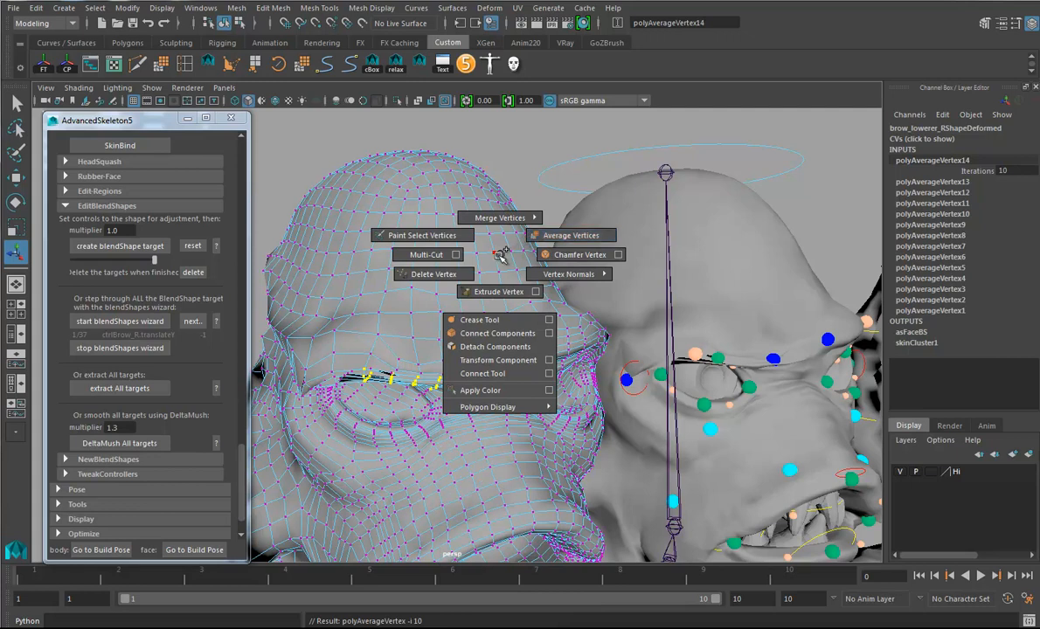
right_click(499, 256)
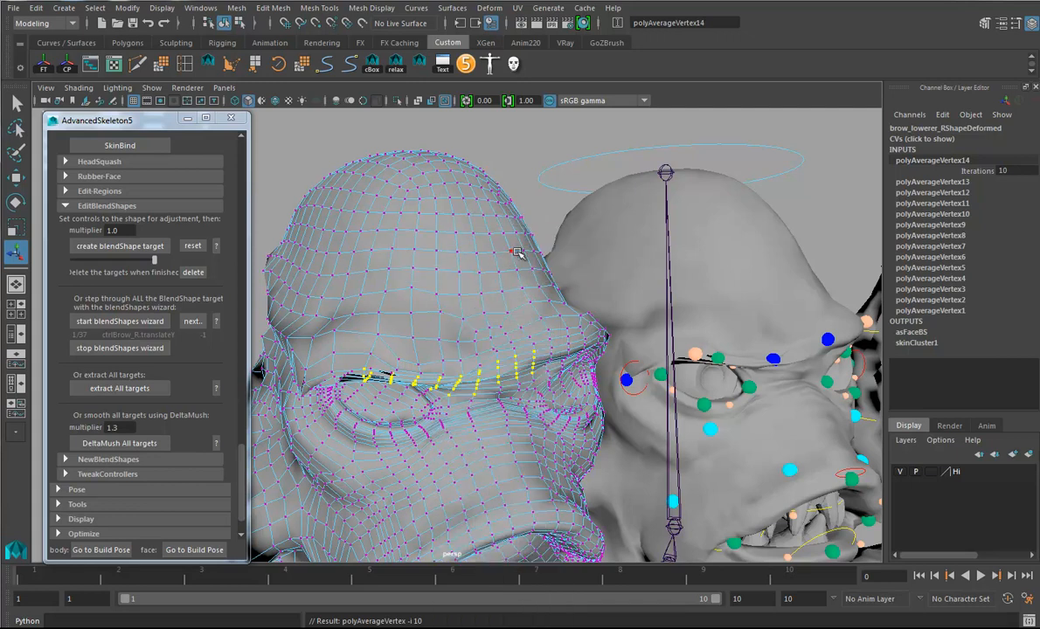
right_click(523, 227)
right_click_drag(522, 227, 459, 227)
right_click(291, 228)
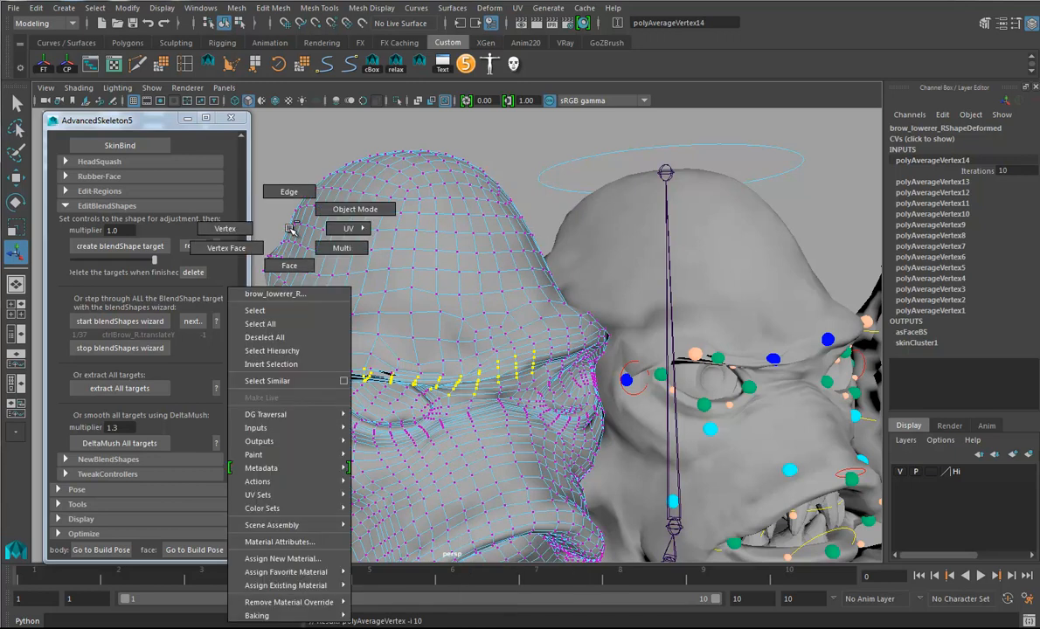
right_click_drag(289, 227, 266, 209)
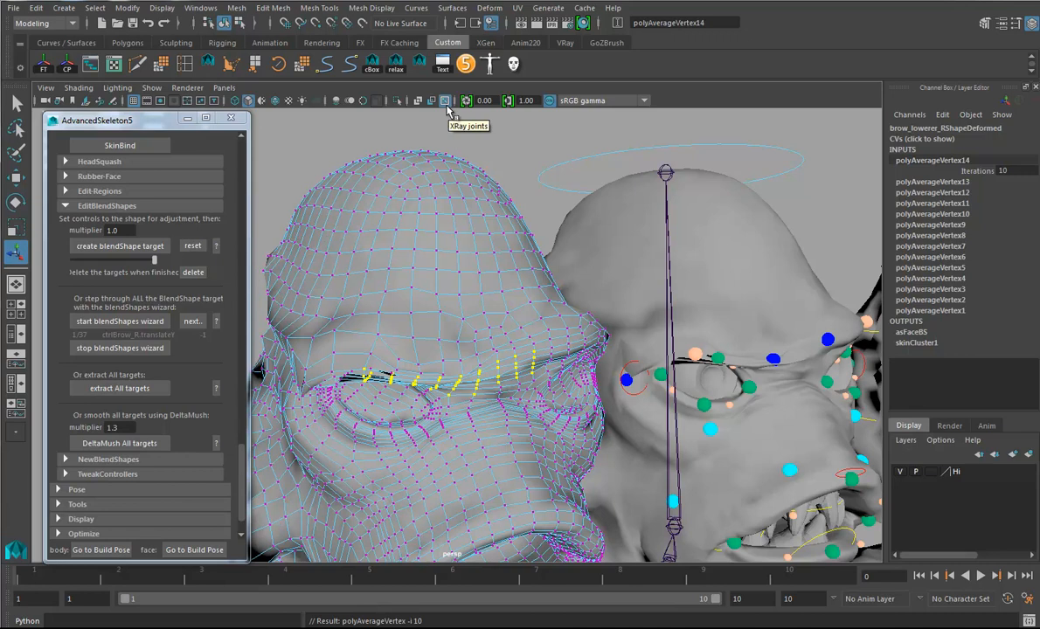
- Grow the brow vertex selection on brow_lowerer_R and average the enlarged region five times
key("shift+period")
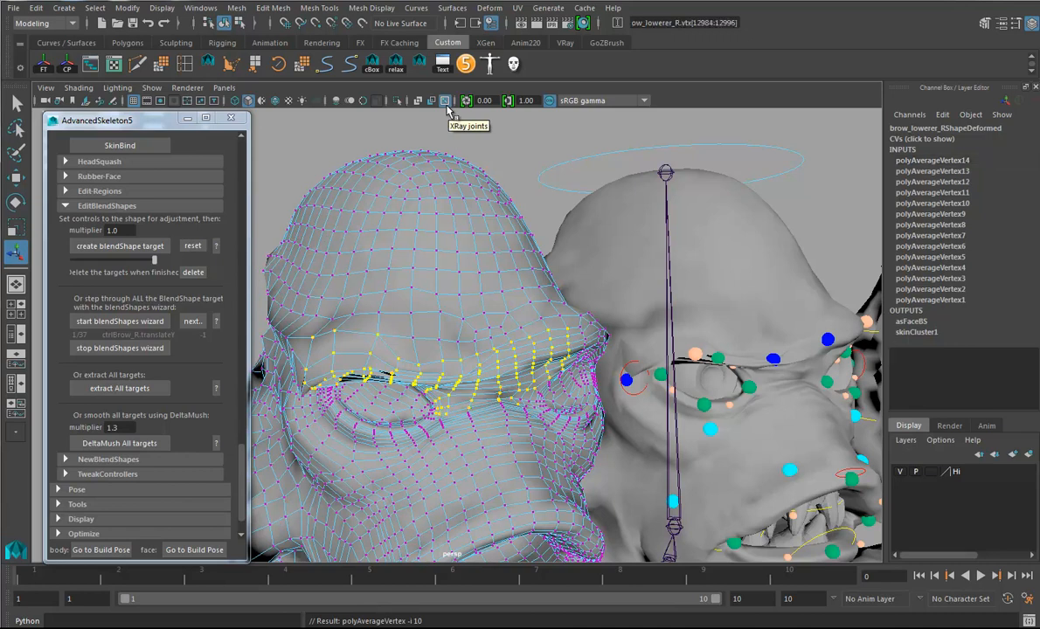
left_click(303, 64)
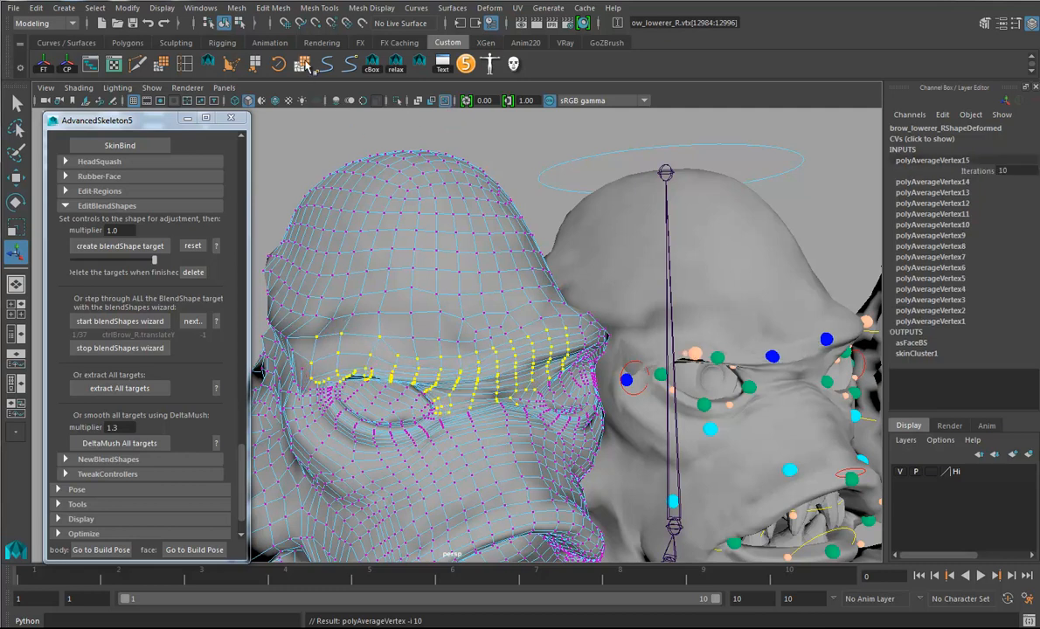
left_click(303, 65)
left_click(303, 65)
left_click(303, 65)
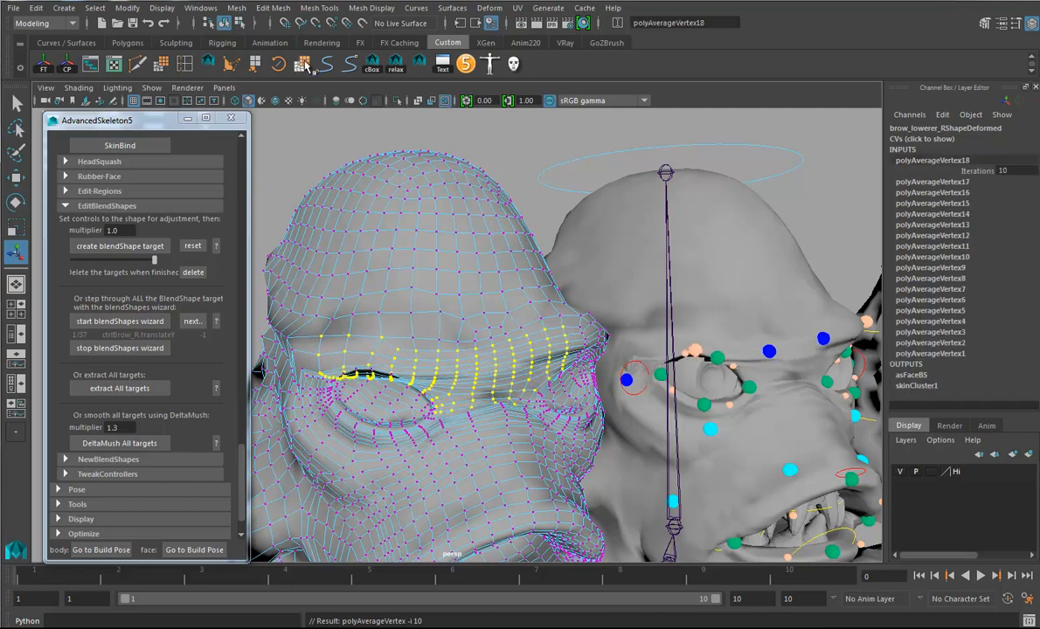
left_click(303, 64)
- Check the smoothed brow from several angles and advance the blendShapes wizard to the next target
left_click_drag(408, 323, 544, 360, "alt")
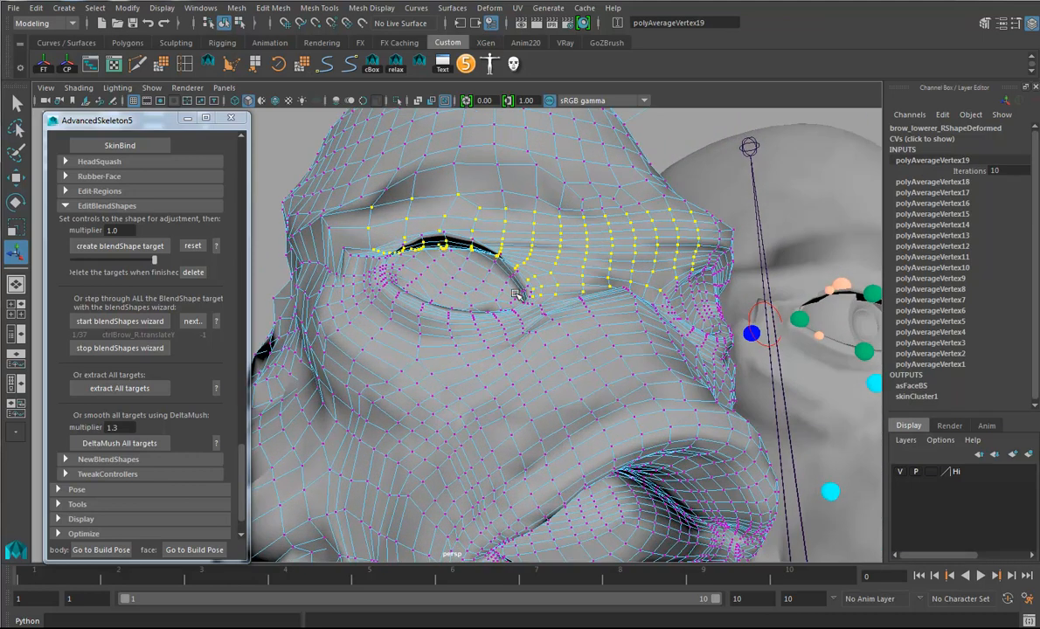
left_click_drag(538, 325, 485, 336, "alt")
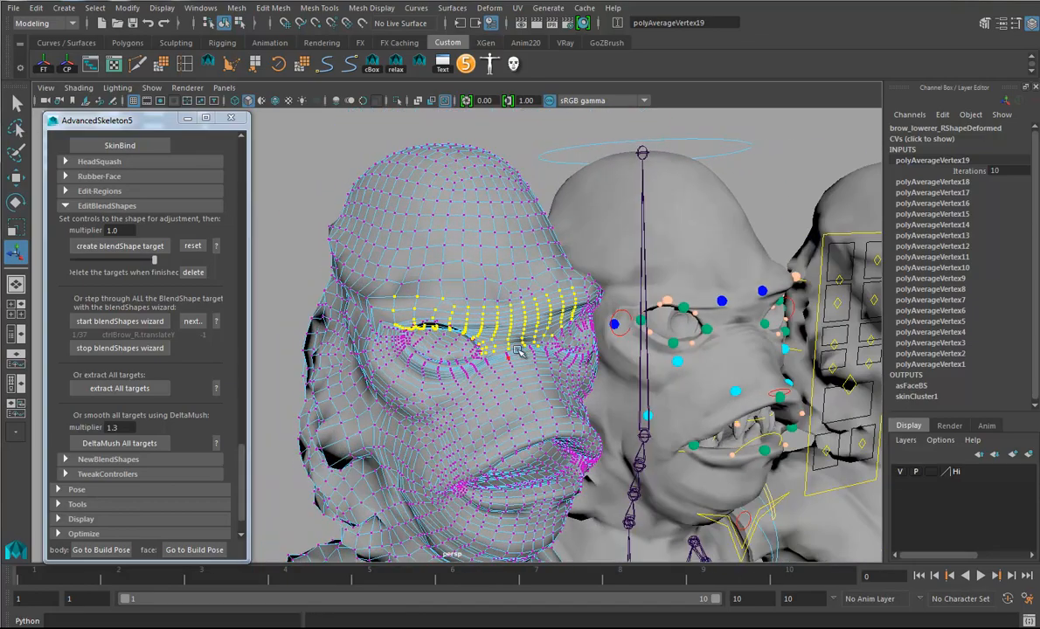
left_click_drag(493, 293, 466, 308, "alt")
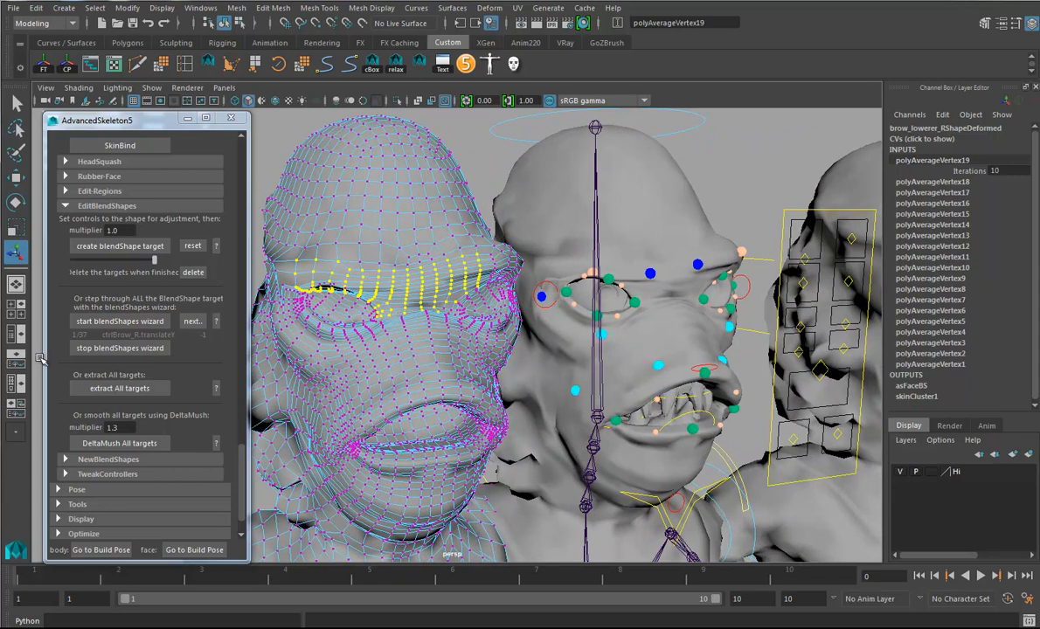
left_click_drag(431, 328, 595, 324, "alt")
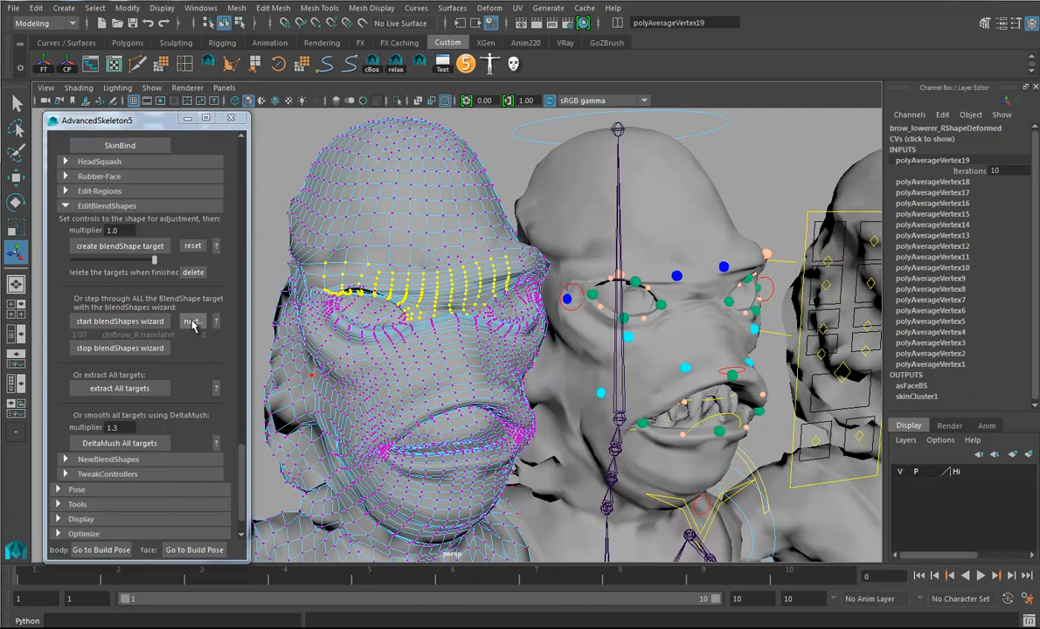
left_click(192, 322)
- Examine the brow and eye area of the brow_raiser_R target for deformation errors
left_click_drag(513, 364, 473, 315, "alt")
middle_click_drag(473, 315, 493, 332, "alt")
left_click_drag(383, 277, 447, 336, "alt")
right_click_drag(446, 335, 482, 332, "alt")
middle_click_drag(468, 335, 474, 351, "alt")
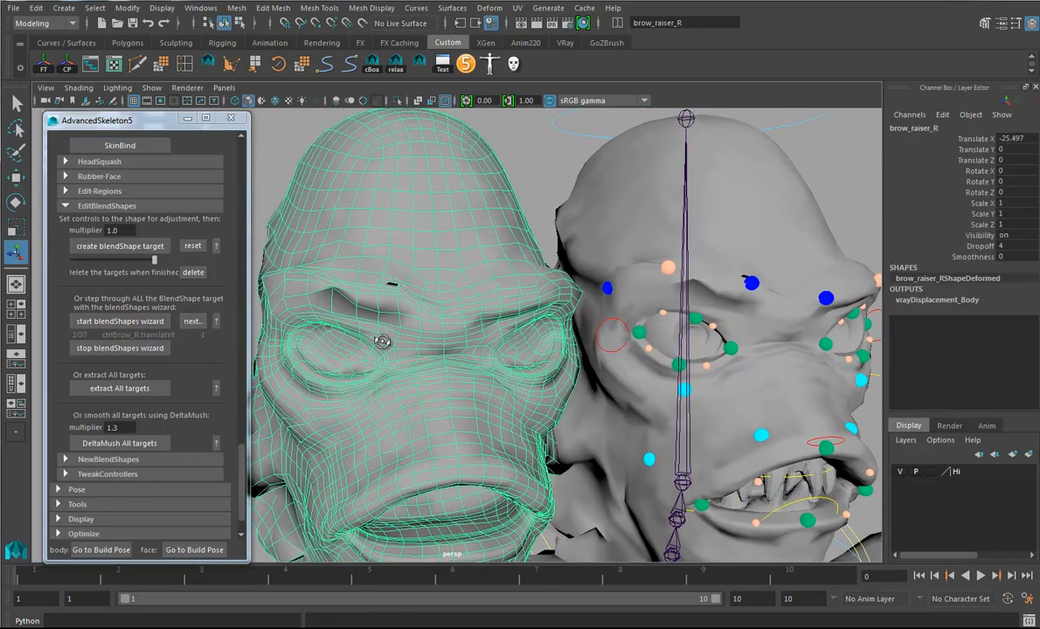
left_click_drag(386, 343, 404, 339, "alt")
right_click_drag(404, 339, 443, 336, "alt")
middle_click_drag(405, 306, 440, 331, "alt")
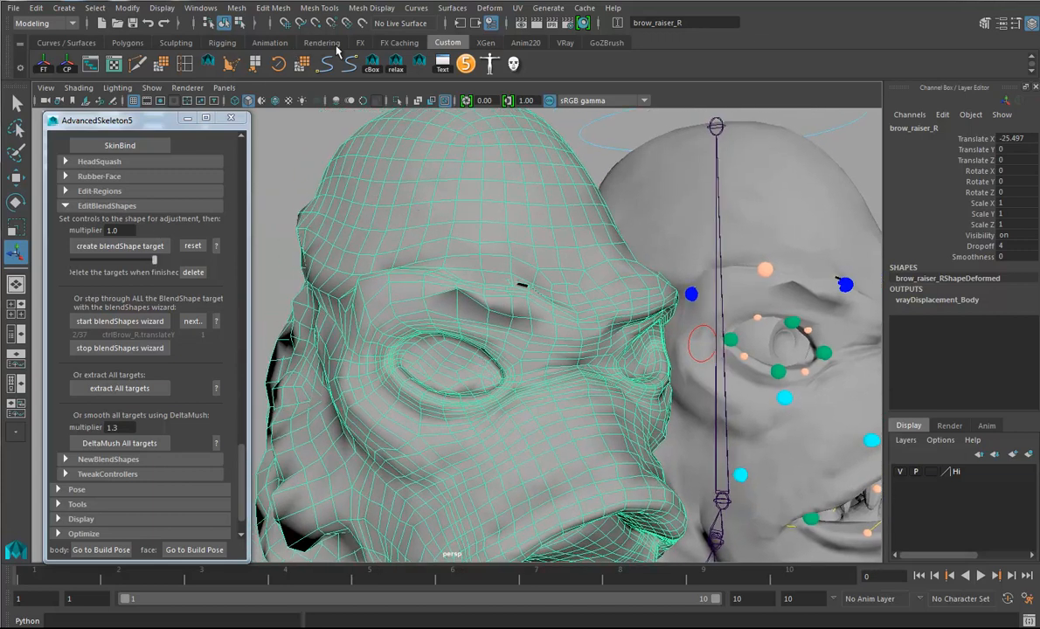
- Activate the Sculpt Geometry tool on brow_raiser_R and enlarge its upper brush radius to about 3.09
left_click(568, 46)
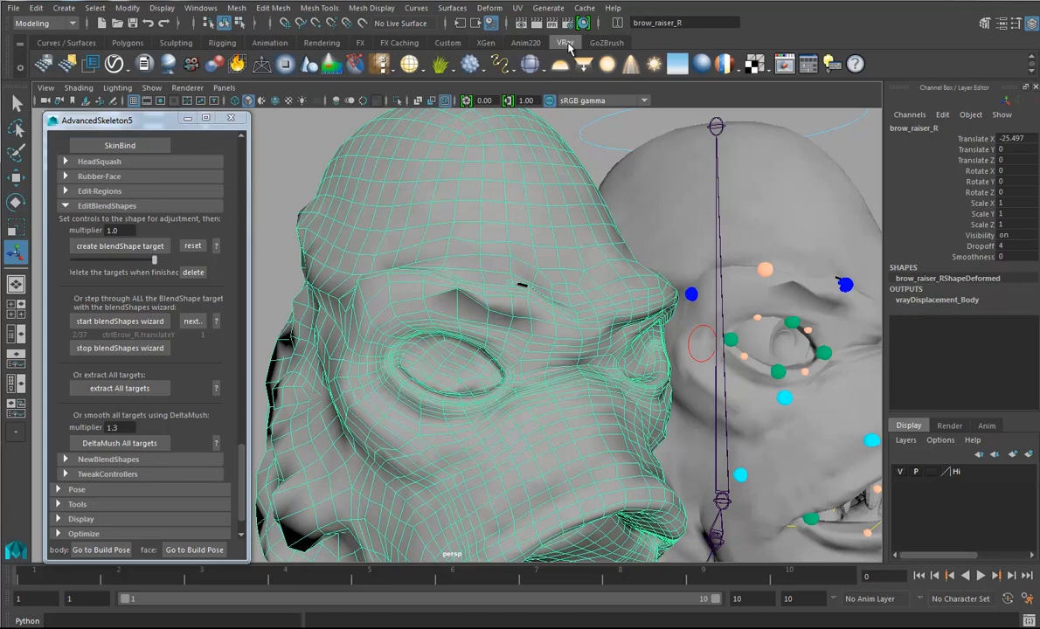
left_click(174, 42)
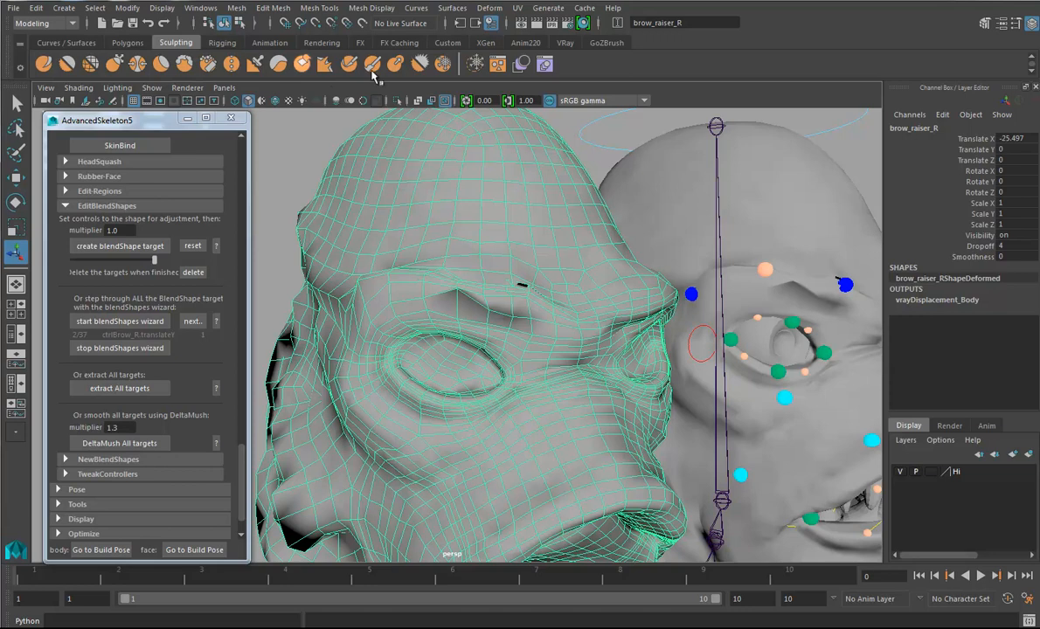
middle_click_drag(407, 241, 418, 253, "alt")
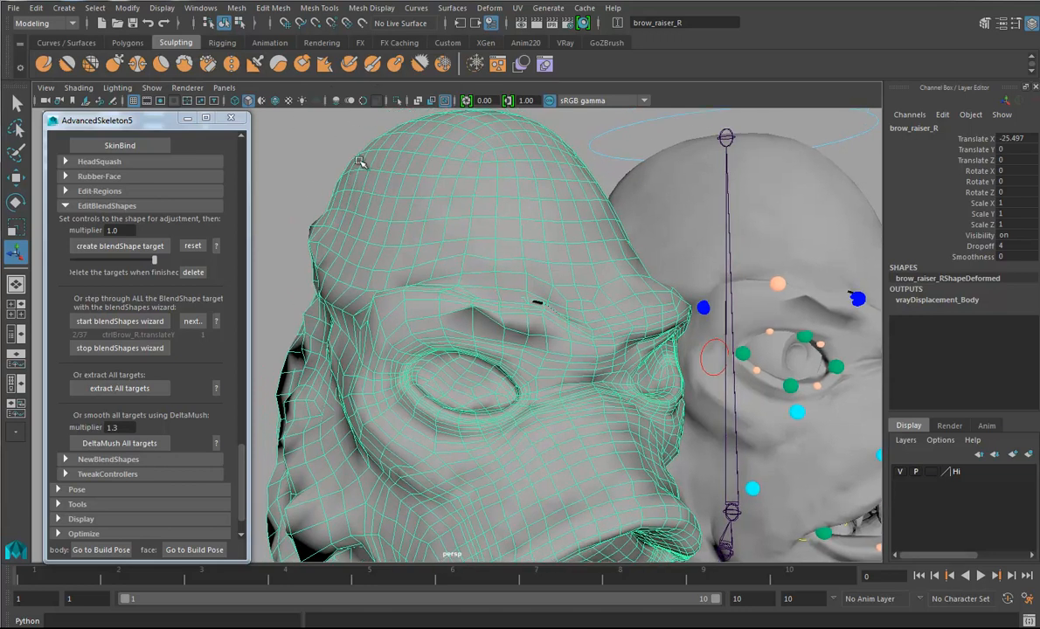
right_click(350, 203)
mouse_move(314, 429)
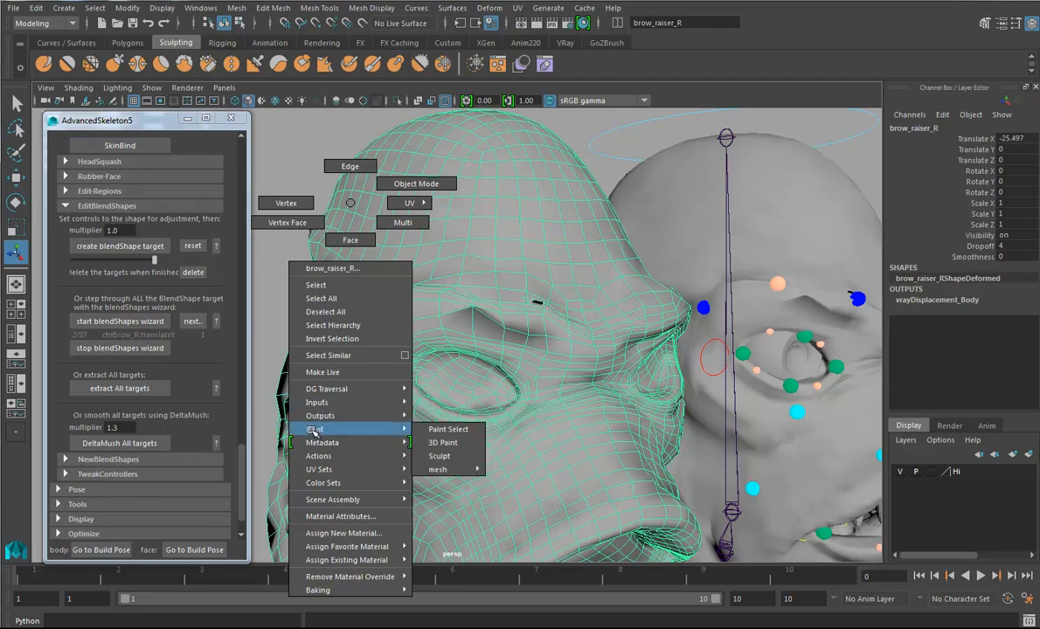
left_click(440, 456)
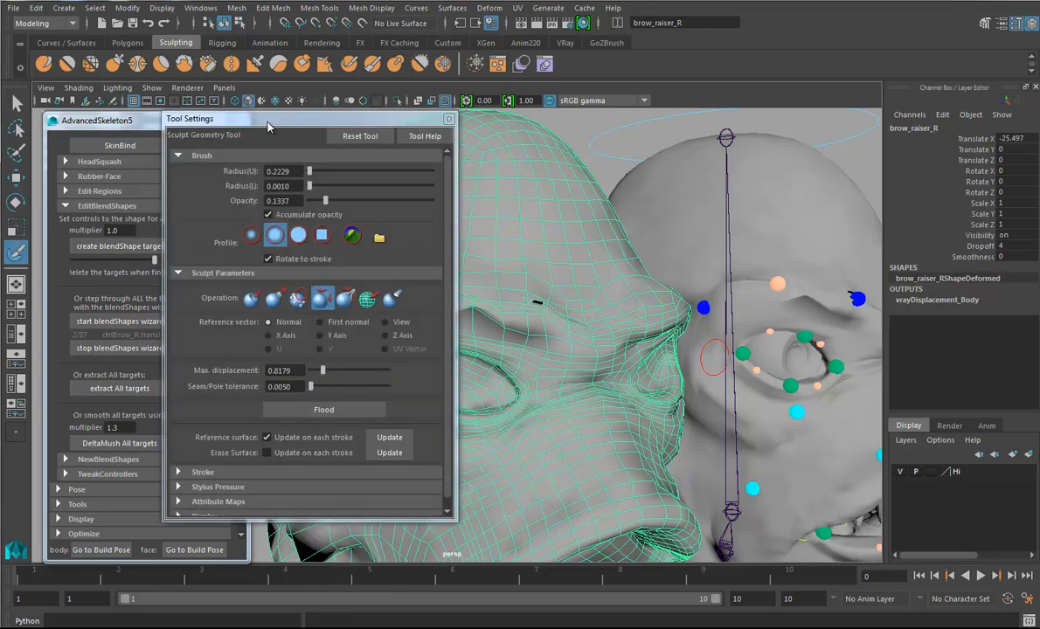
left_click_drag(268, 128, 172, 127)
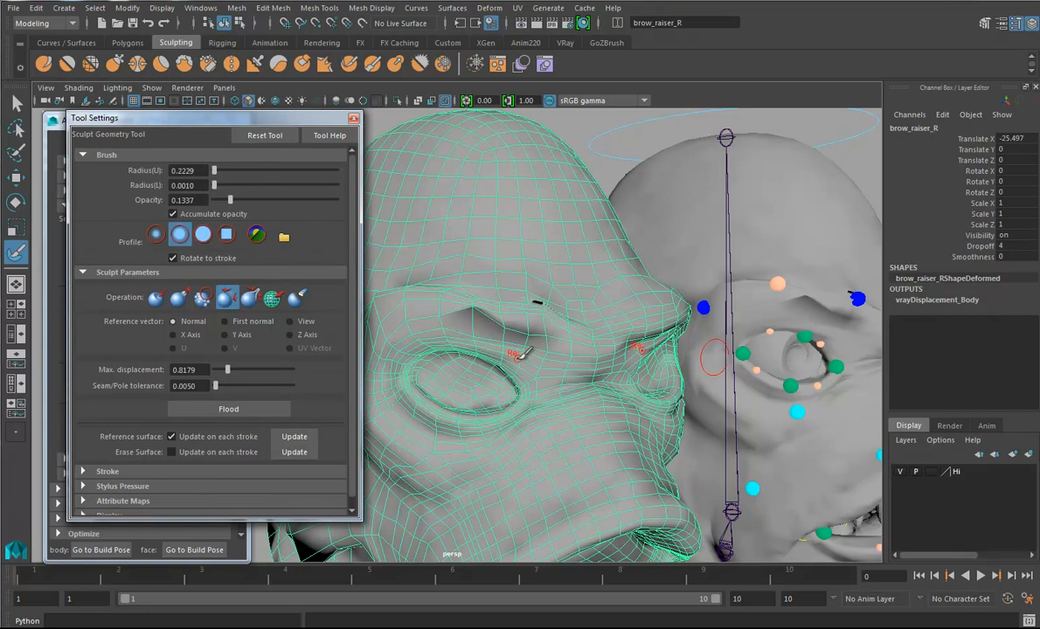
middle_click_drag(535, 328, 576, 332, "alt")
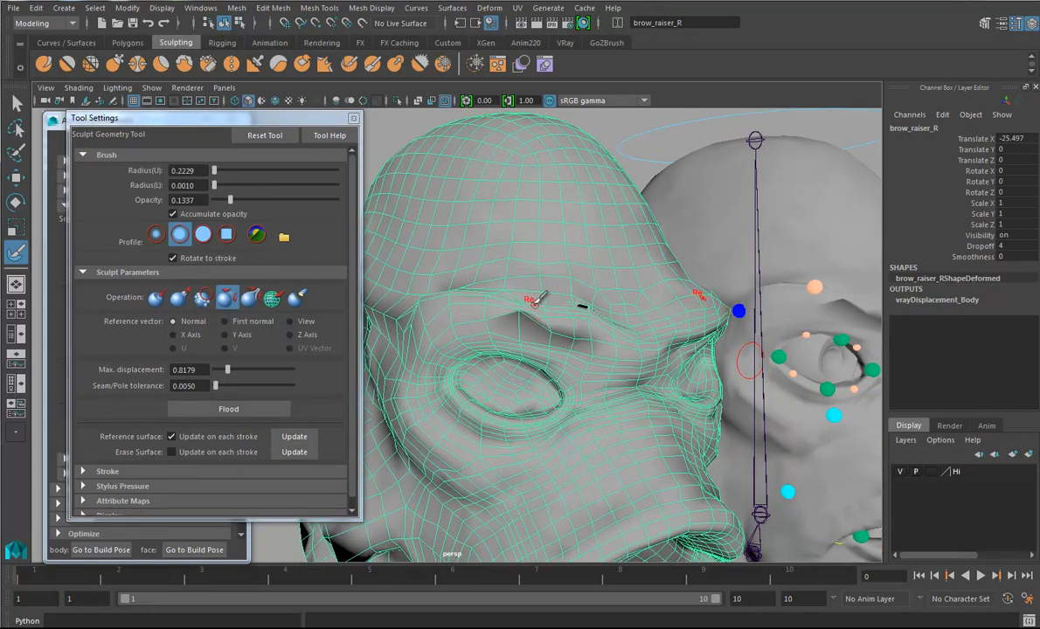
left_click_drag(521, 292, 543, 293)
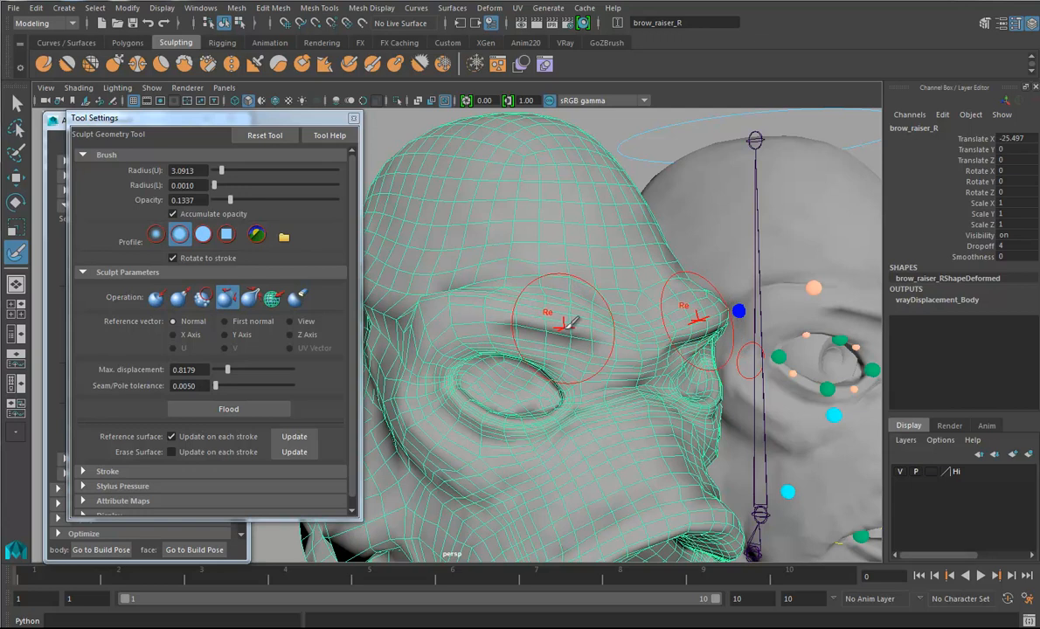
- Relax the creased brow and upper eyelid areas of brow_raiser_R with reflected sculpt strokes, covering both sides of the face
left_click_drag(551, 326, 592, 325, "alt")
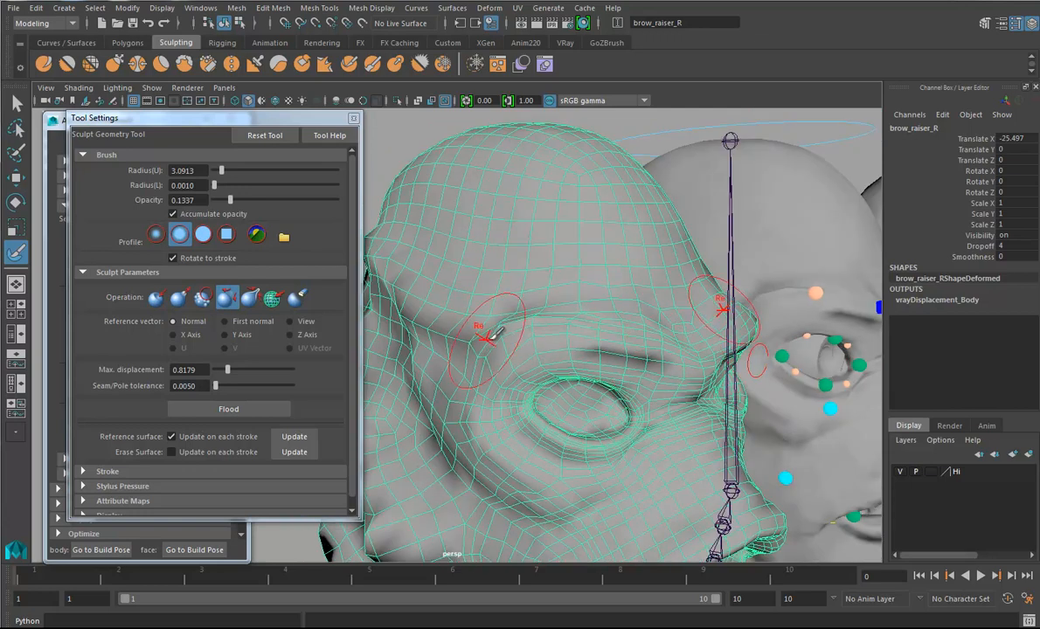
mouse_move(646, 328)
left_mouse_down("alt")
mouse_move(627, 339)
mouse_move(524, 308)
left_mouse_up("alt")
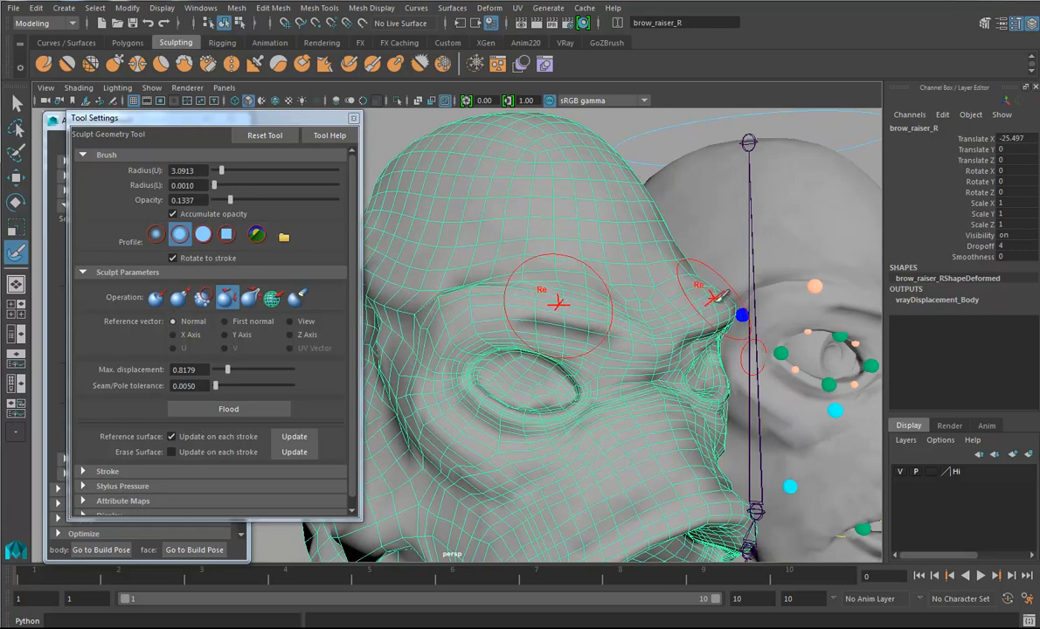
mouse_move(581, 313)
left_mouse_down("alt")
mouse_move(613, 308)
mouse_move(509, 307)
left_mouse_up("alt")
middle_click_drag(509, 306, 627, 327, "alt")
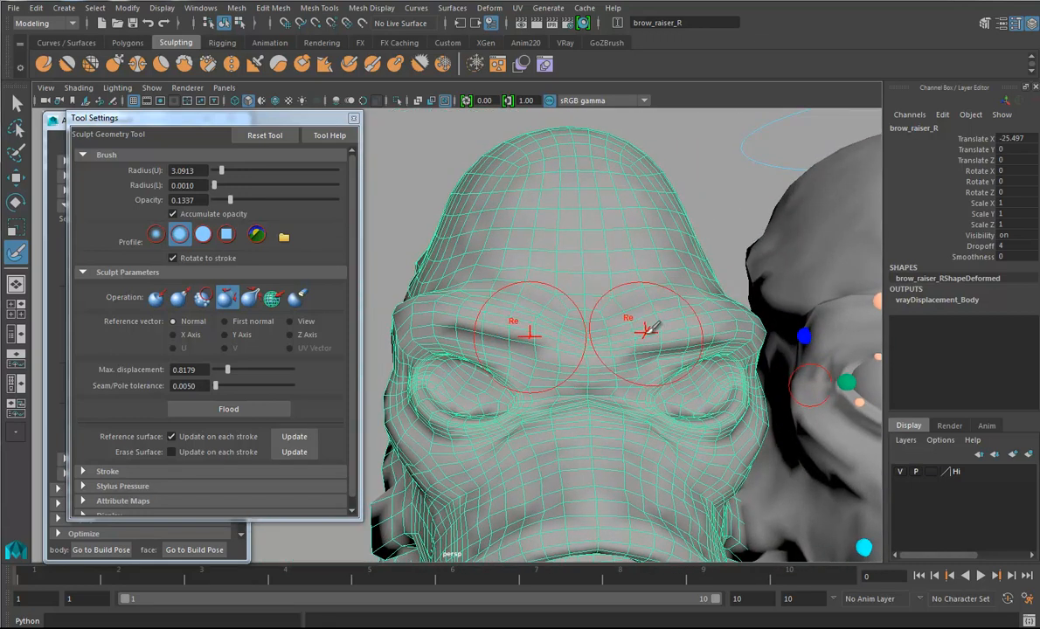
right_click_drag(652, 332, 535, 335, "alt")
left_click_drag(535, 336, 556, 320, "alt")
left_click_drag(494, 393, 612, 415, "alt")
right_click_drag(564, 427, 762, 425, "alt")
mouse_move(755, 429)
left_mouse_down("alt")
mouse_move(631, 383)
mouse_move(648, 374)
left_mouse_up("alt")
right_click_drag(648, 374, 601, 366, "alt")
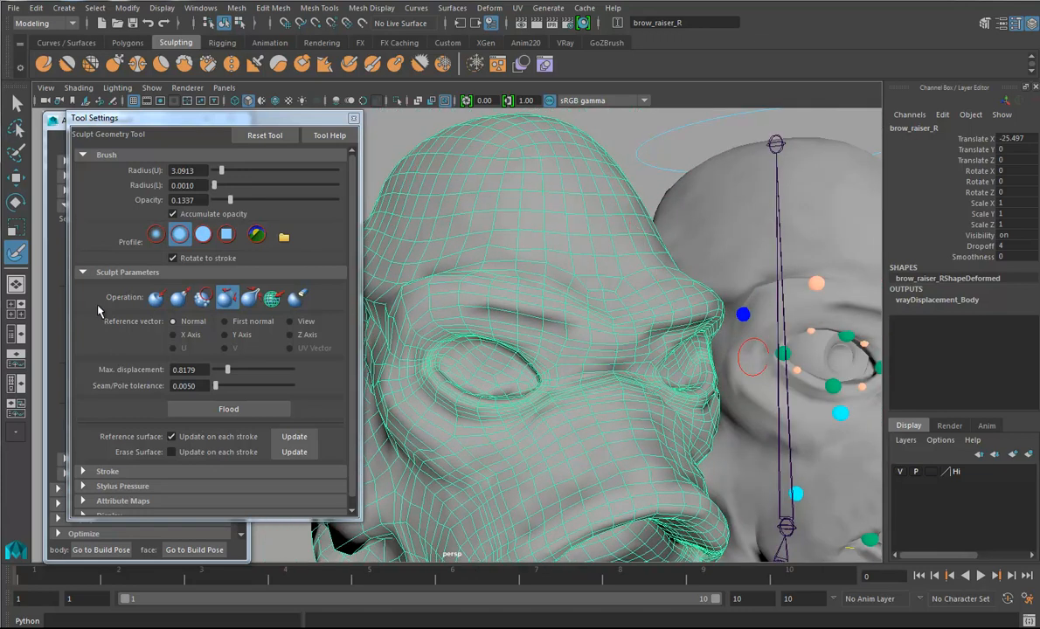
- Leave the Sculpt Geometry tool and advance the blendShapes wizard to the brow_innerRaiser_R target
scroll(534, 367, "down", 5)
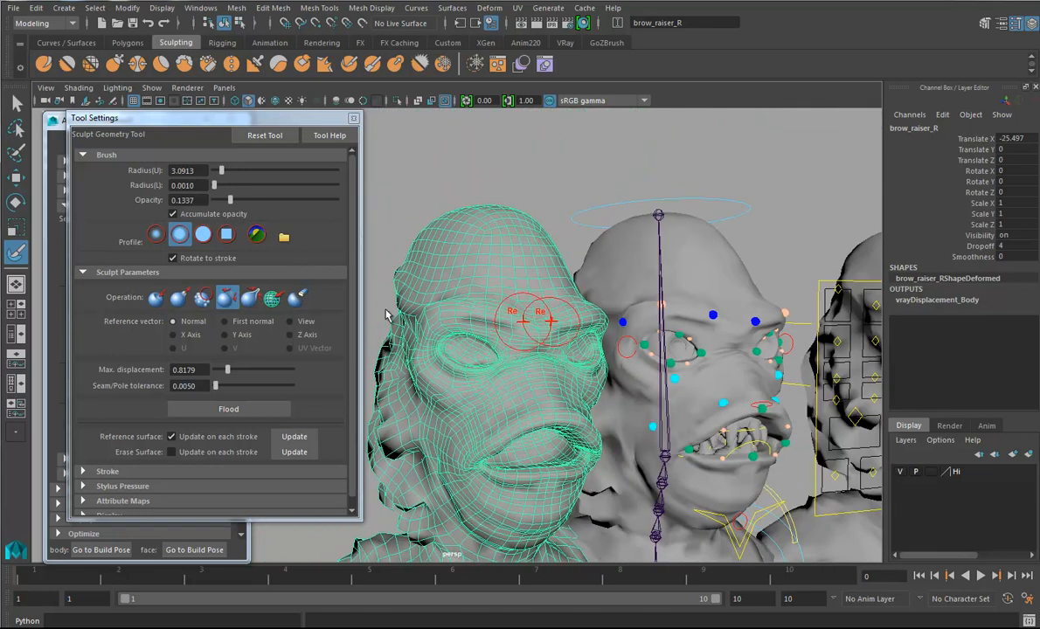
left_click(353, 118)
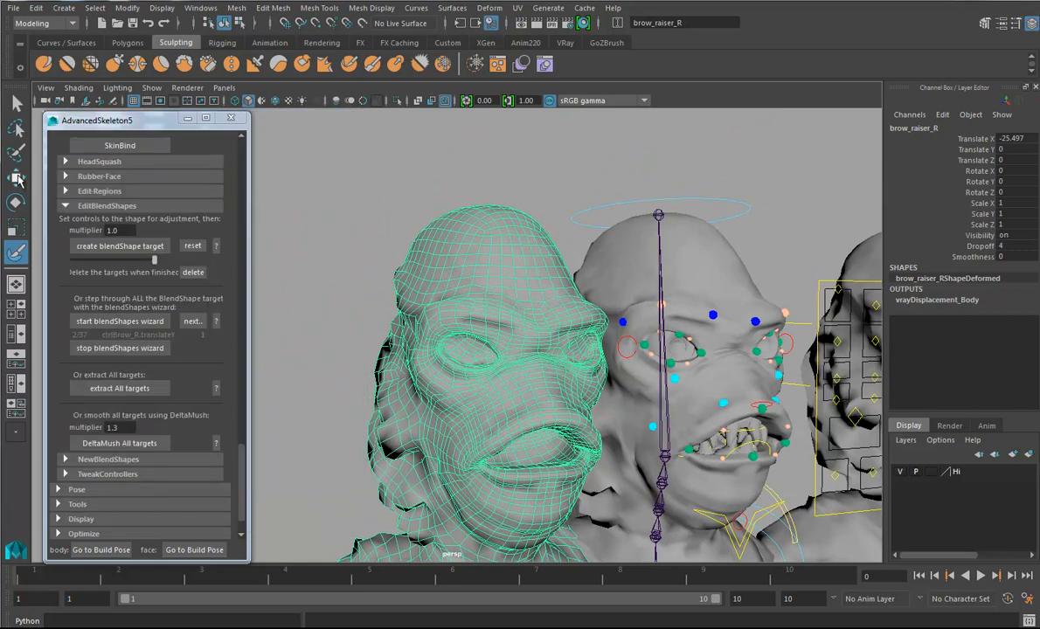
key("w")
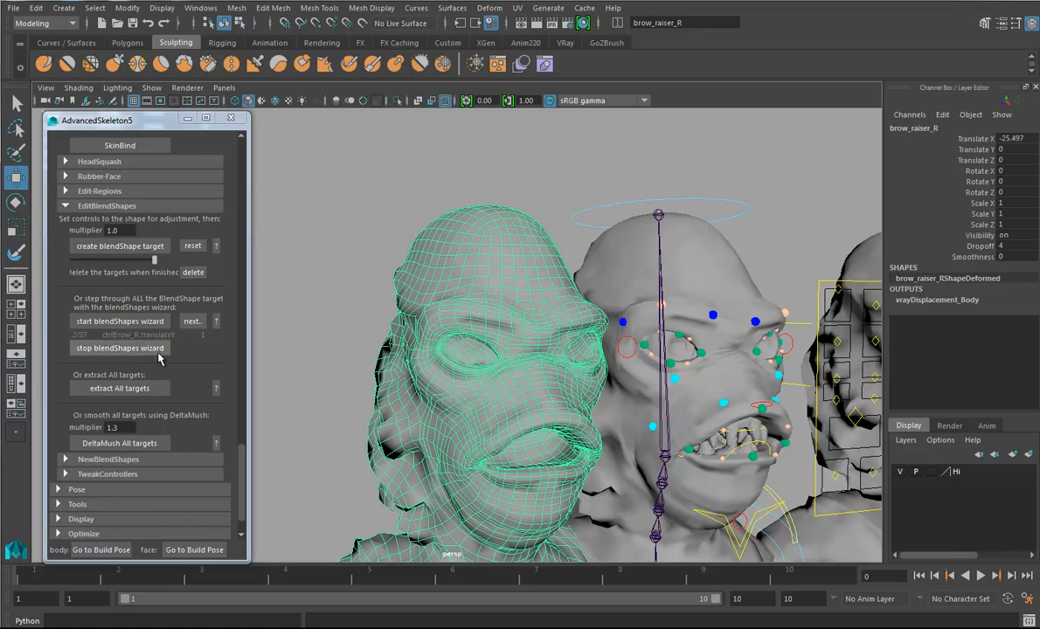
left_click(161, 349)
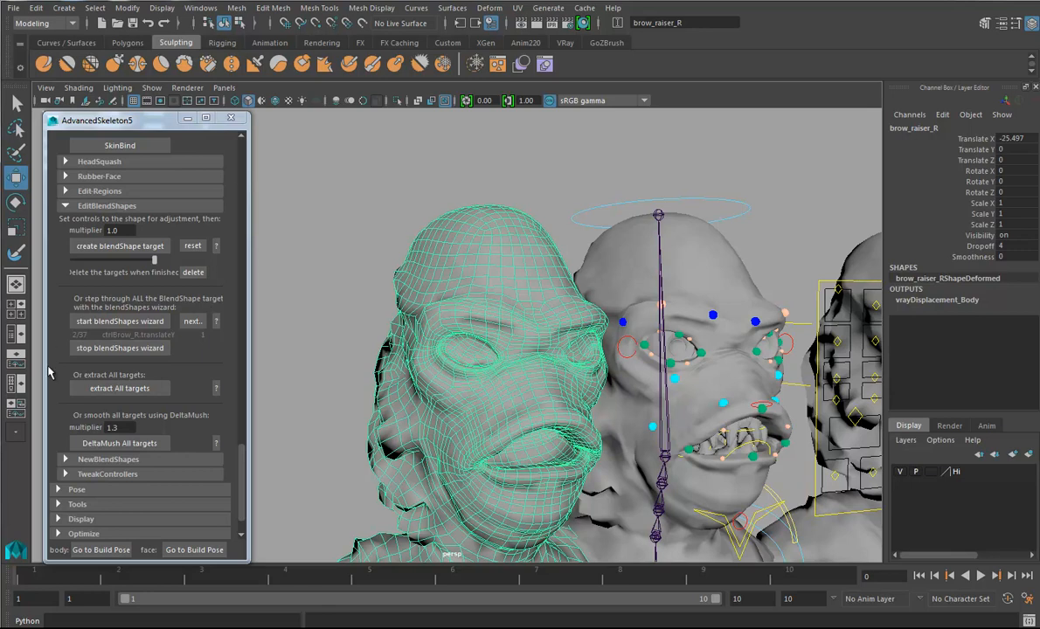
left_click(181, 321)
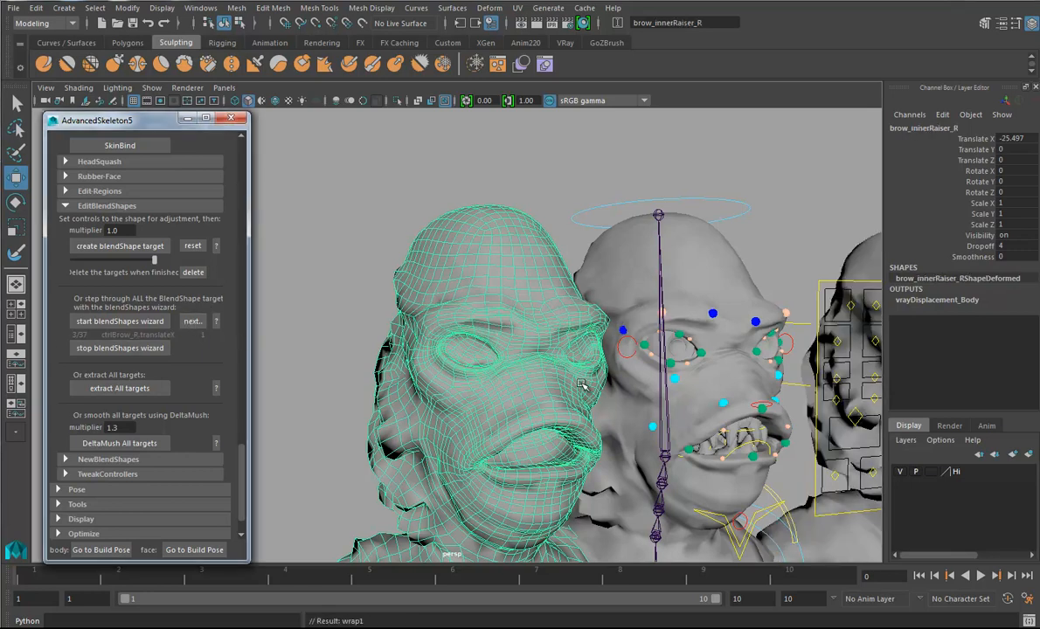
- Reactivate the Sculpt Geometry tool on brow_innerRaiser_R and turn off Reflection in its stroke settings
right_click_drag(500, 367, 616, 399, "alt")
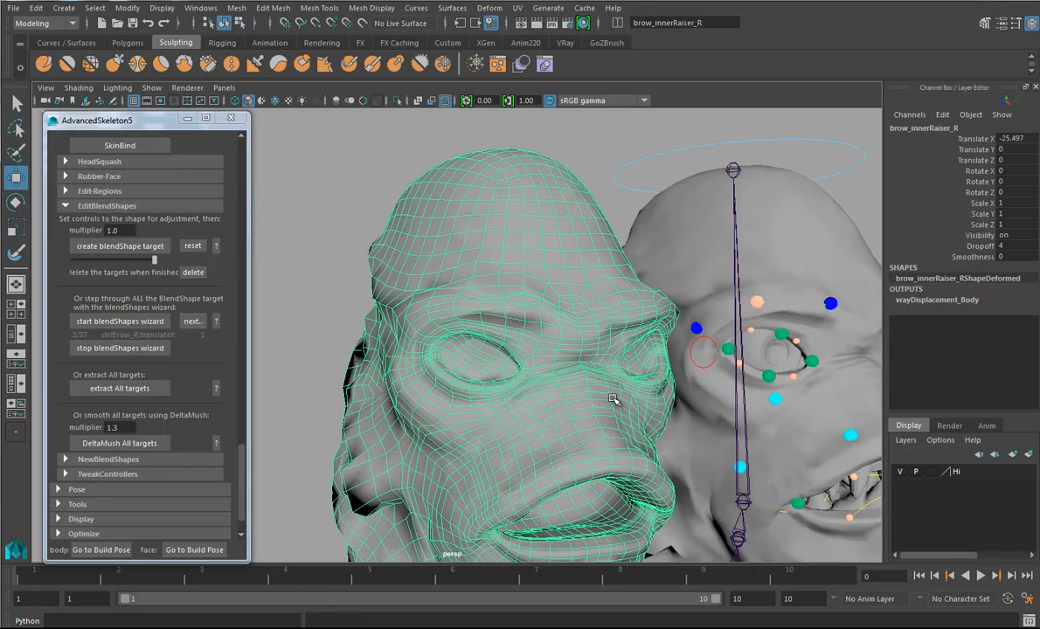
middle_click_drag(615, 400, 603, 413, "alt")
left_click(16, 253)
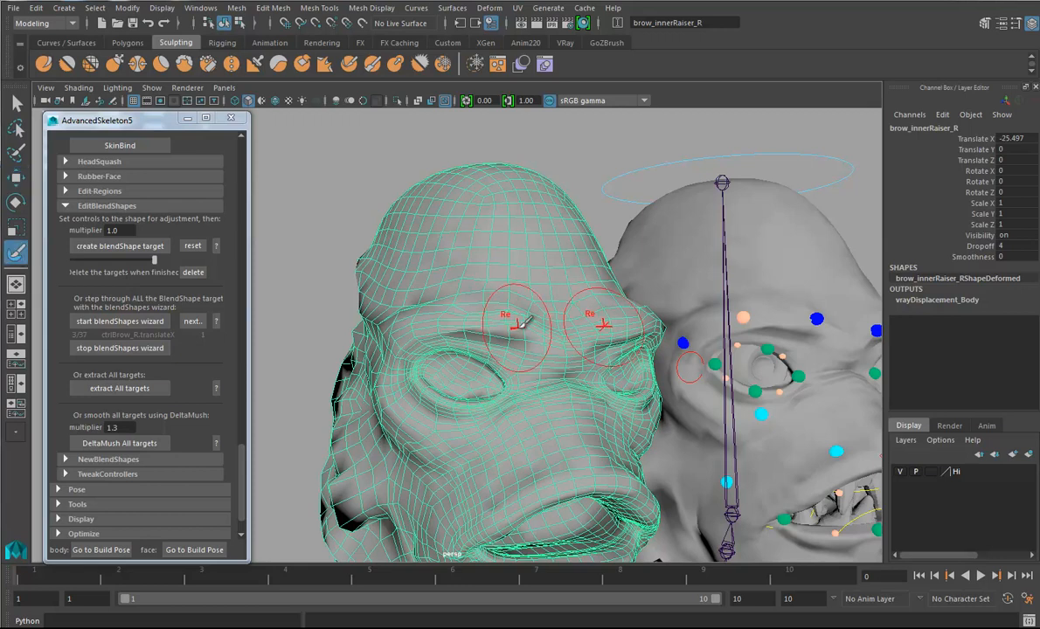
double_click(17, 253)
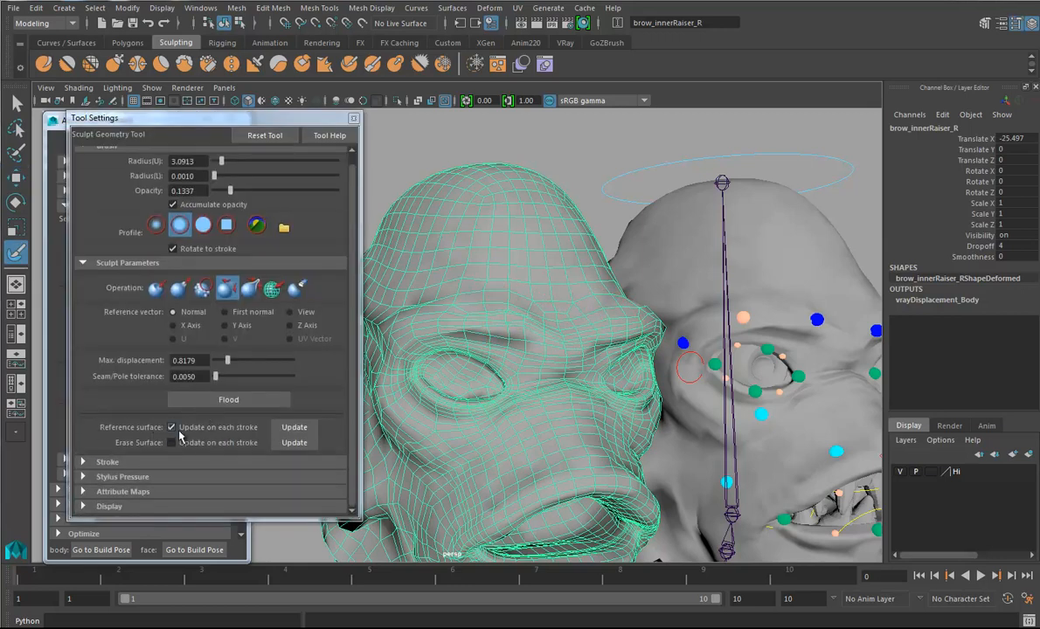
left_click(106, 463)
scroll(196, 435, "down", 2)
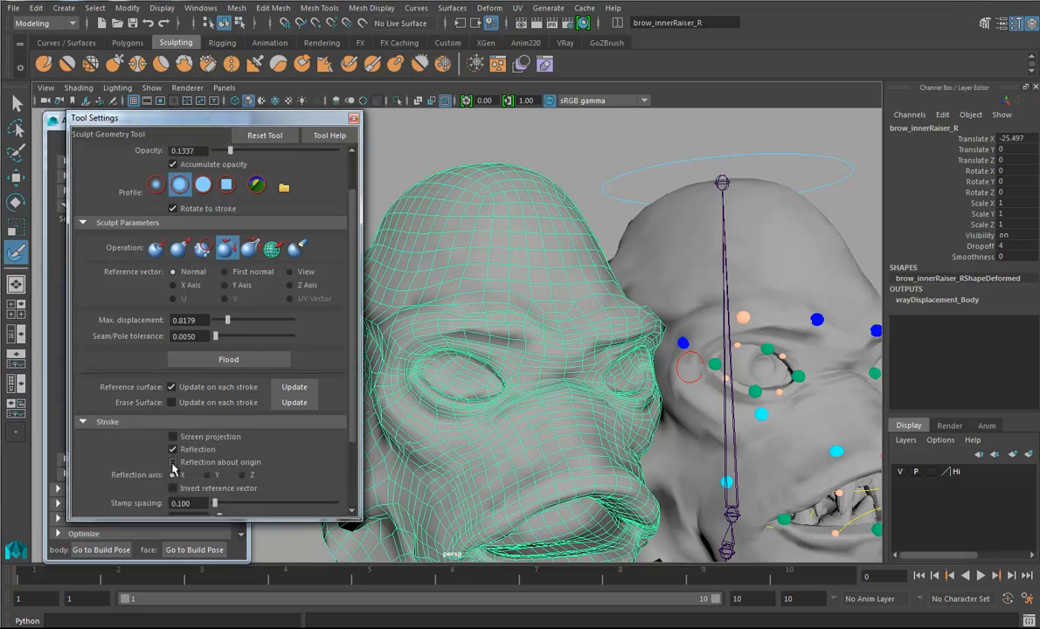
left_click(174, 450)
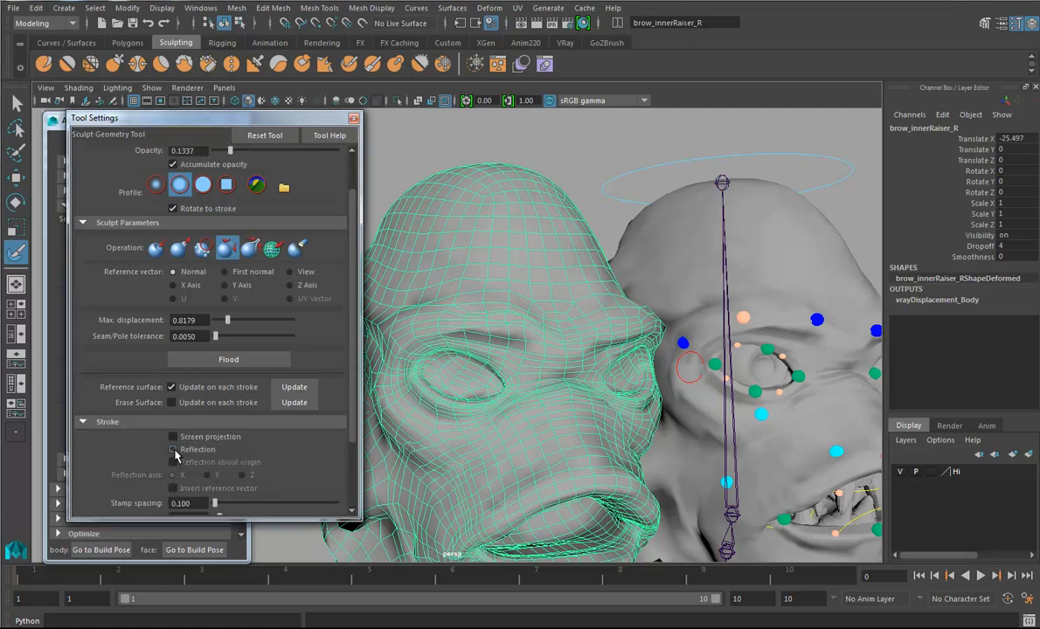
left_click(353, 119)
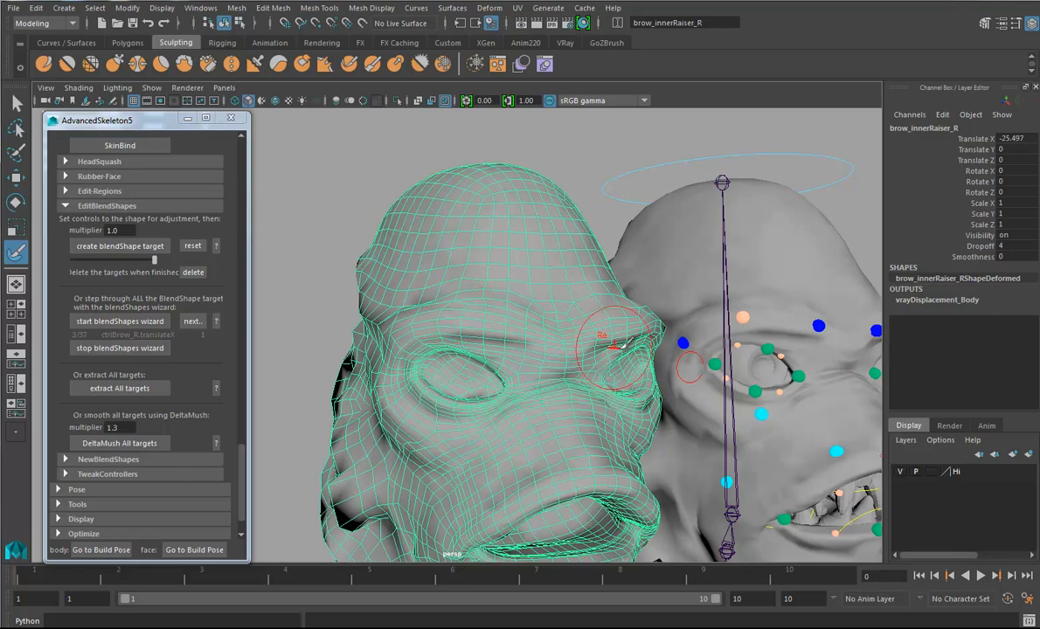
- Relax the brow area of brow_innerRaiser_R with sculpt strokes above the eye
right_click_drag(576, 342, 479, 321, "alt")
middle_click_drag(561, 332, 367, 328, "alt")
left_click_drag(760, 324, 770, 386, "alt")
middle_click_drag(458, 382, 612, 393, "alt")
right_click_drag(581, 395, 683, 411, "alt")
middle_click_drag(545, 407, 631, 417, "alt")
left_click_drag(631, 417, 625, 405, "alt")
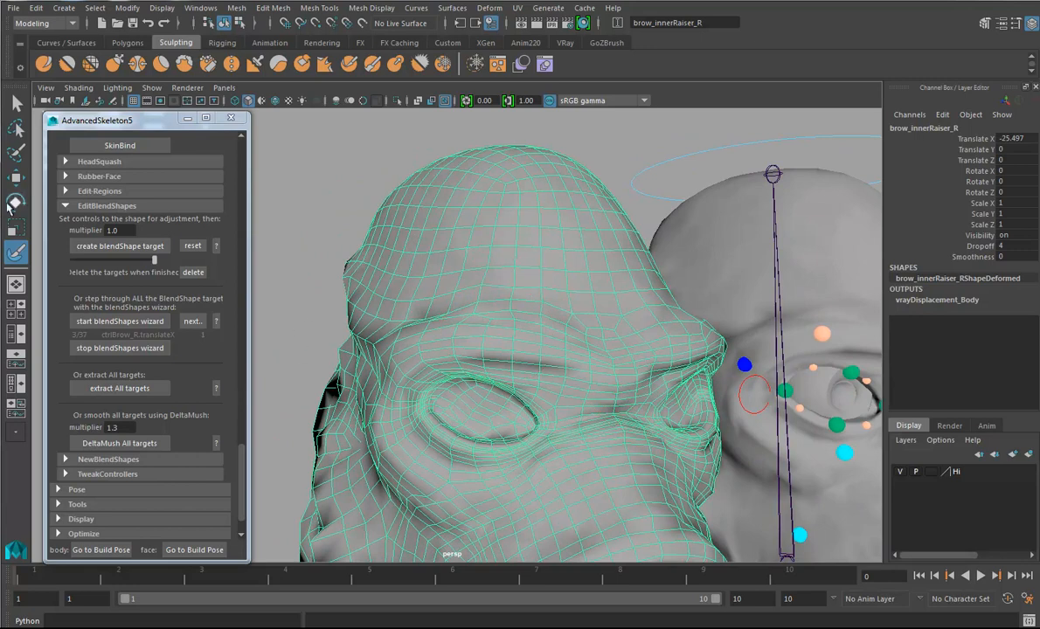
- Move the outer brow vertex of brow_innerRaiser_R slightly up and outward, using soft selection with a falloff limited to the outer brow
left_click(14, 178)
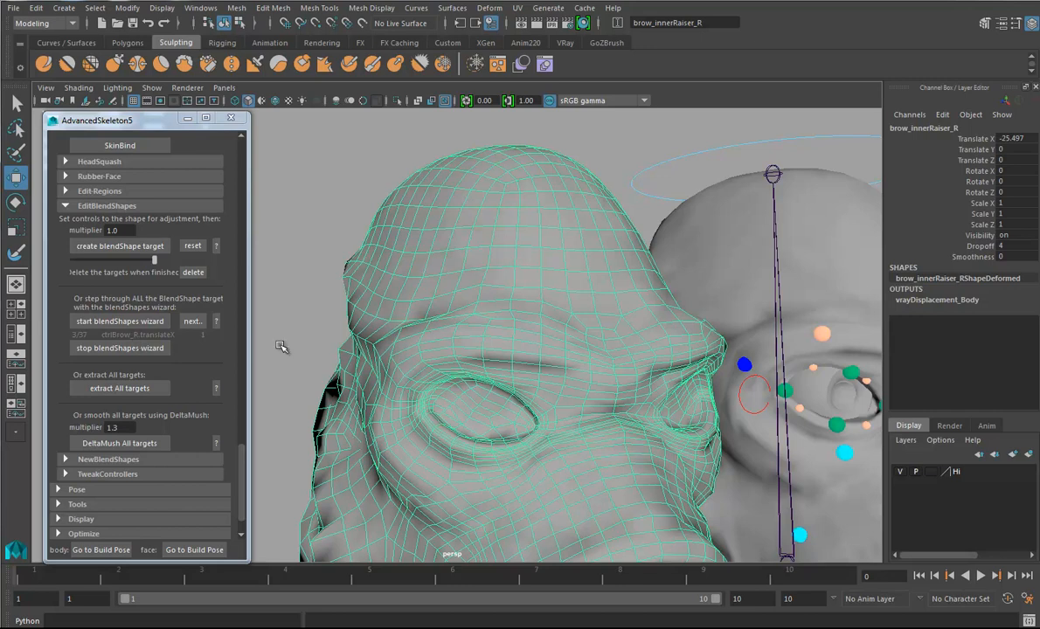
right_click_drag(419, 343, 367, 315)
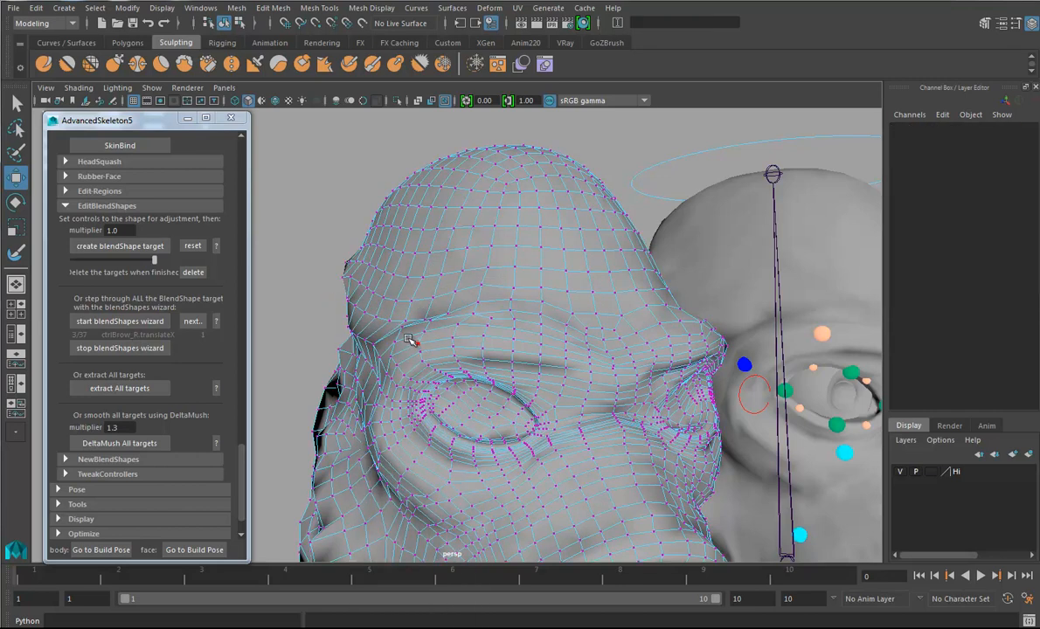
left_click(425, 332)
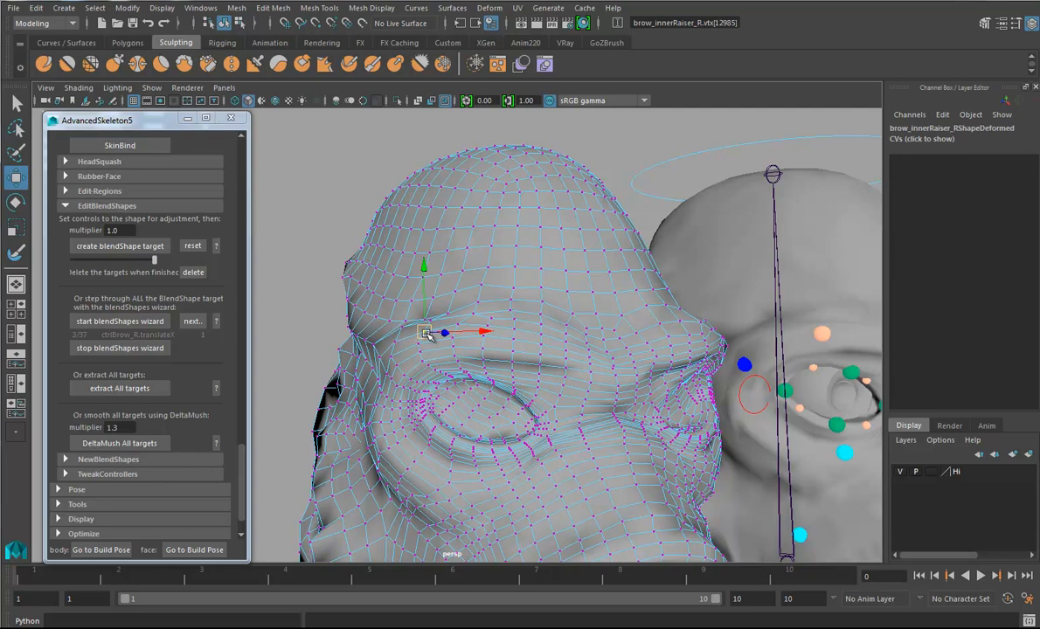
key("b")
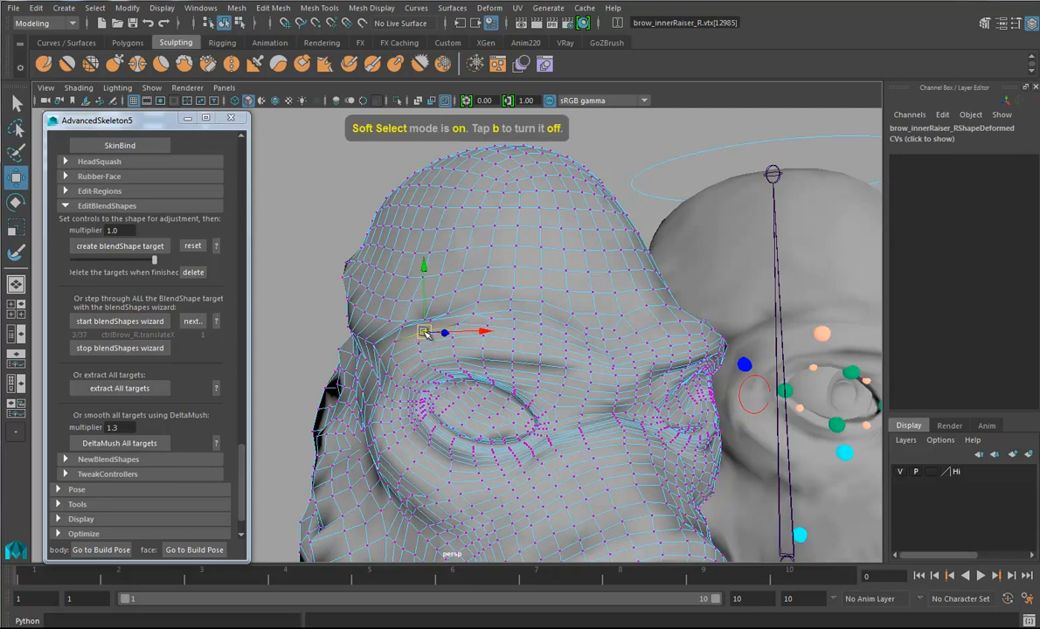
left_click_drag(424, 346, 529, 348)
left_click_drag(426, 333, 418, 322)
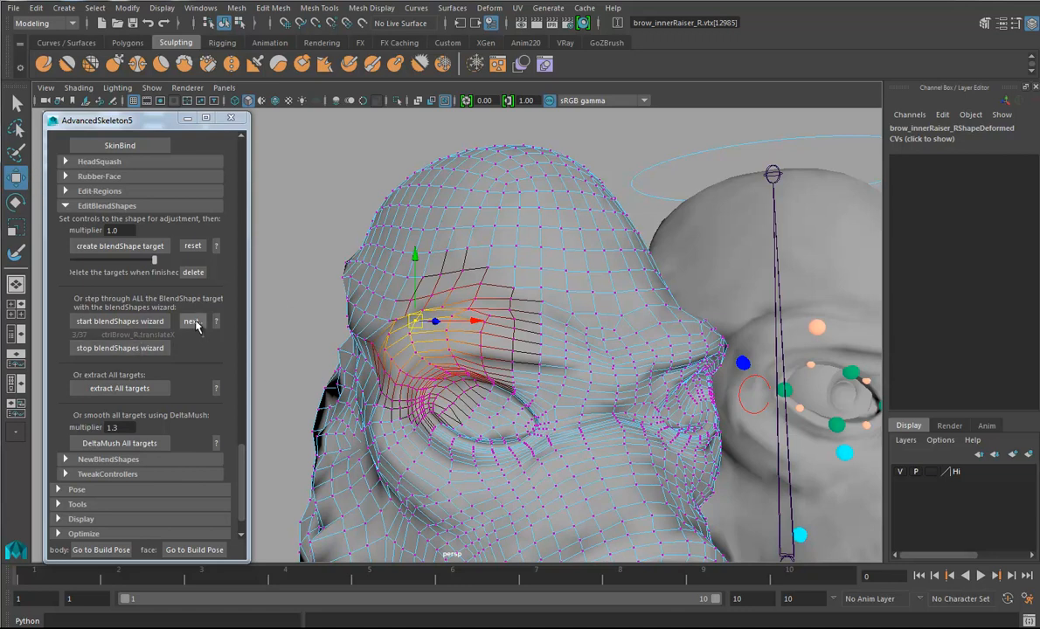
- Advance the wizard to brow_innerLowerer_R and average the soft-selected tip vertex of the long brow spike seven times
left_click(192, 321)
left_click_drag(589, 432, 655, 469, "alt")
right_click_drag(655, 467, 594, 306)
left_click(655, 464)
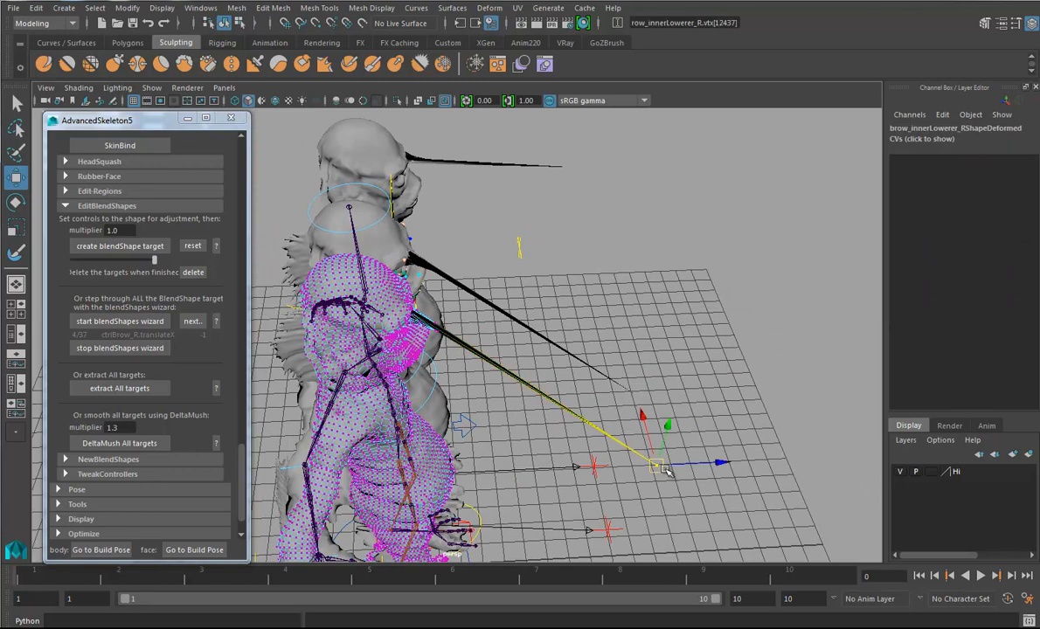
left_click(453, 42)
left_click(301, 68)
left_click(302, 68)
left_click(301, 67)
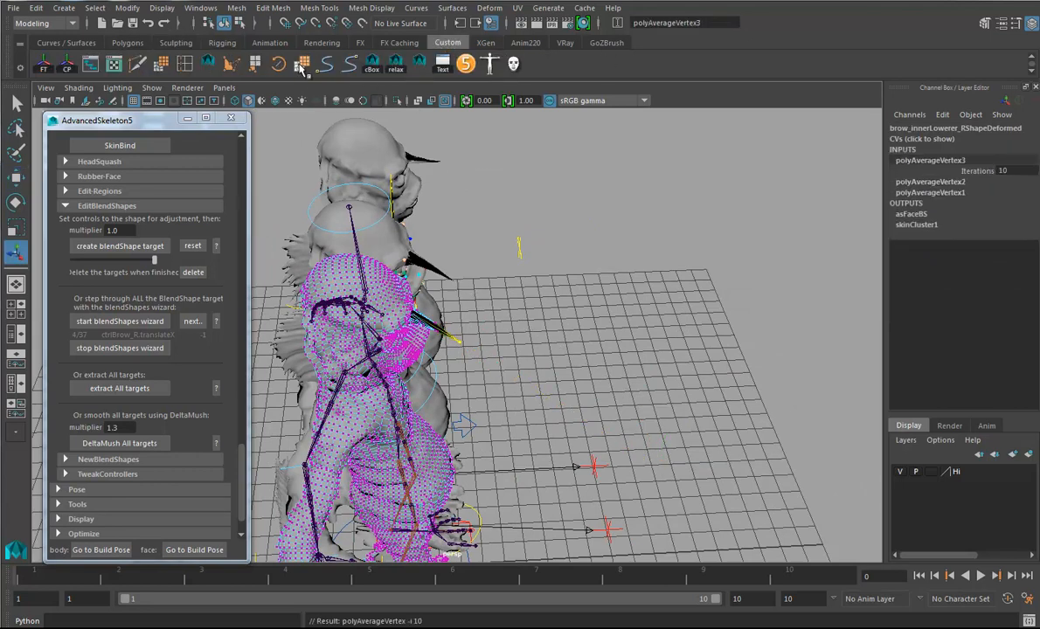
left_click(301, 68)
left_click(302, 68)
left_click(302, 67)
left_click(301, 68)
- Turn off soft selection and select the brow_innerLowerer_R vertices of the long spike and the surrounding brow
left_click_drag(489, 419, 541, 271, "alt")
scroll(559, 420, "up", 3)
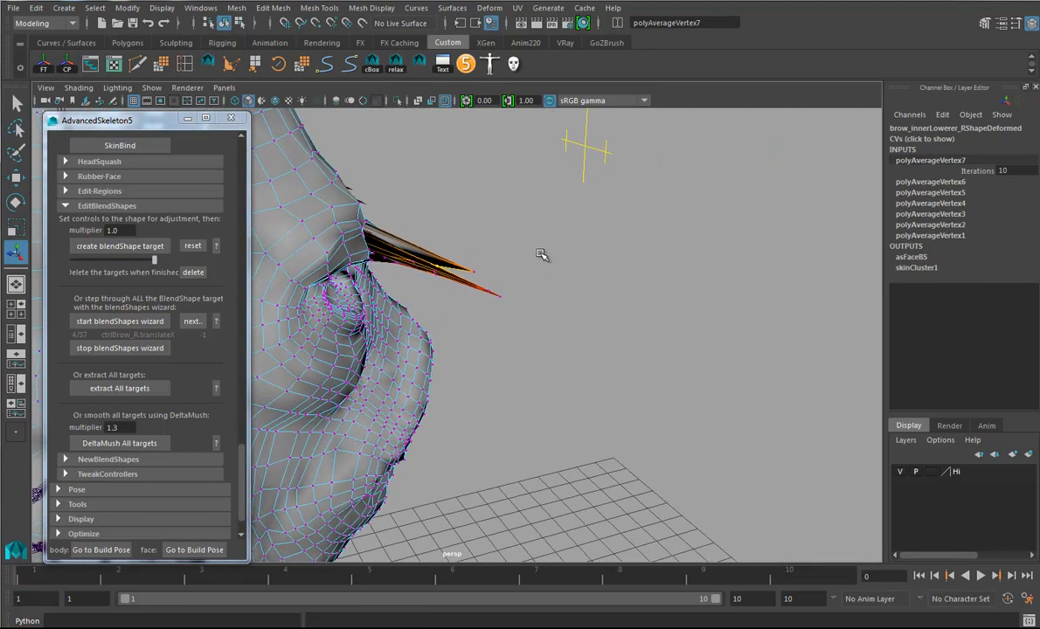
left_click_drag(536, 227, 465, 290)
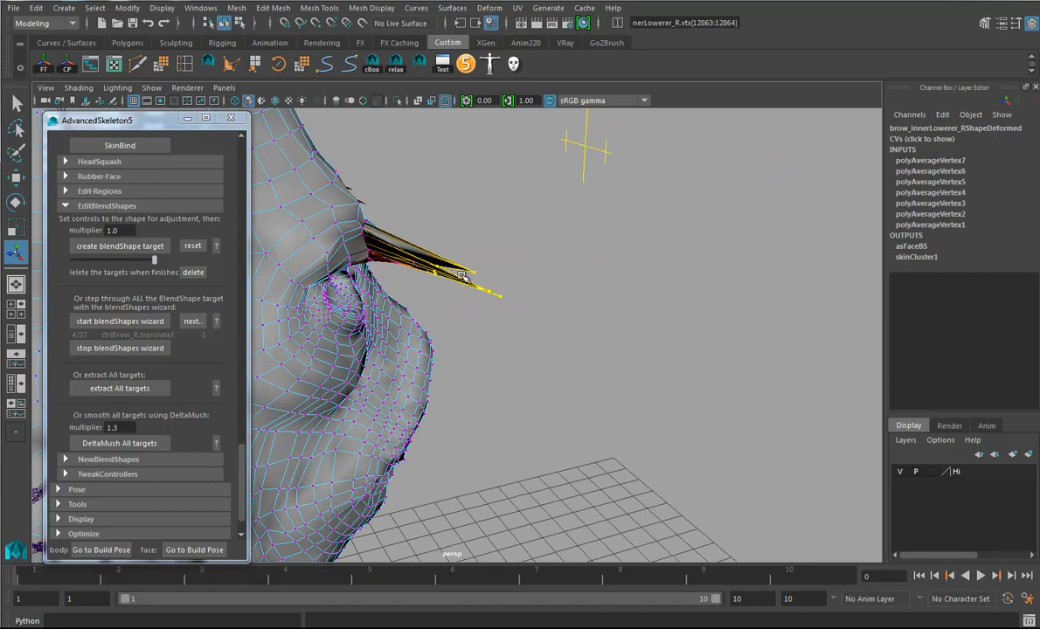
key("b")
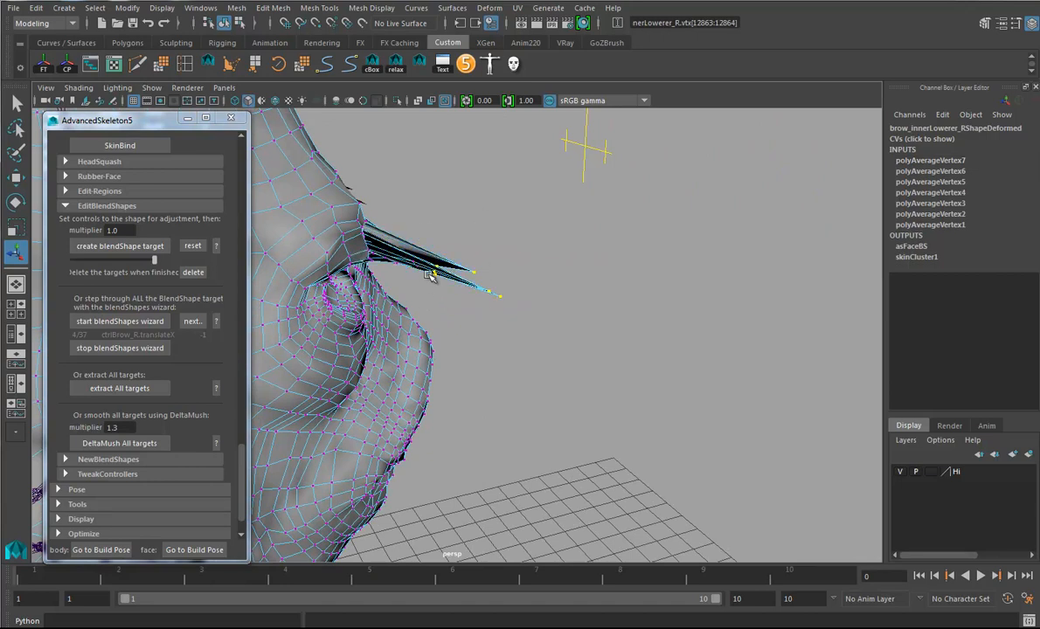
right_click_drag(432, 272, 477, 257, "ctrl")
left_click_drag(518, 285, 437, 231, "alt")
middle_click_drag(437, 231, 535, 315, "alt")
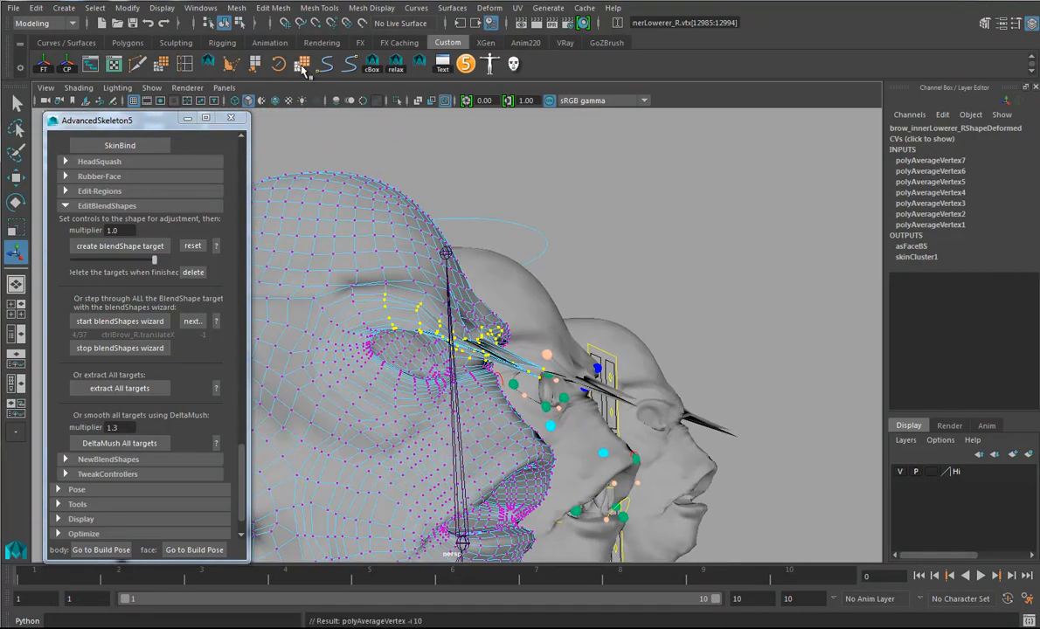
- Average the selected brow and spike vertices repeatedly at 10 iterations to pull the spike back into the brow
left_click(301, 66)
left_click(301, 65)
left_click(302, 65)
left_click(302, 65)
left_click(304, 66)
left_click(306, 66)
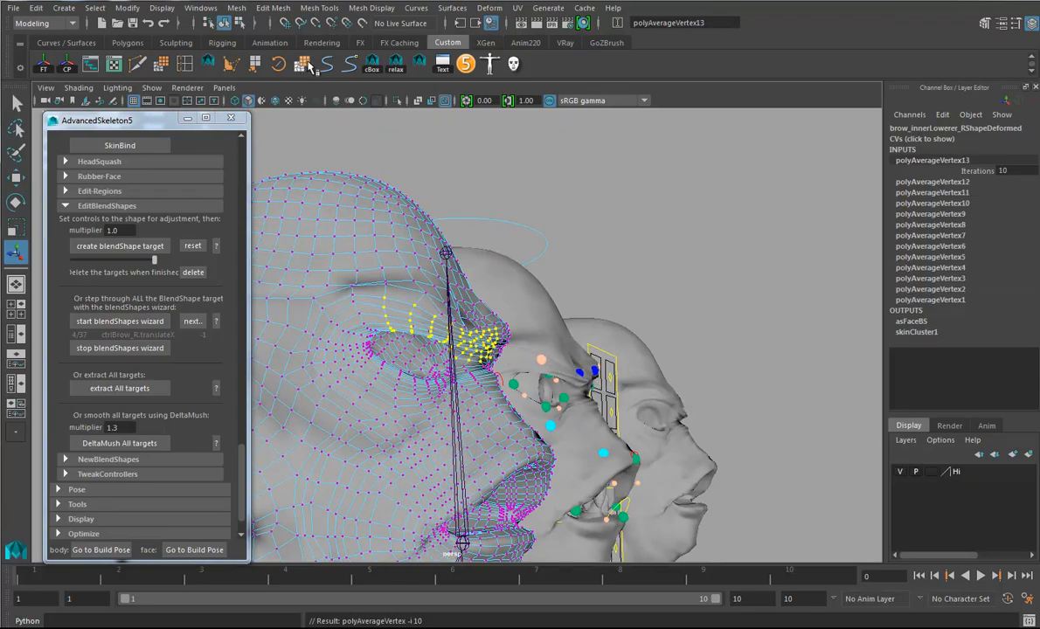
left_click(309, 66)
left_click(309, 67)
- Check the averaged brow from the front and undo the last three vertex averages
left_click_drag(533, 367, 436, 387, "alt")
right_click_drag(436, 387, 573, 408, "alt")
left_click_drag(573, 409, 513, 433, "alt")
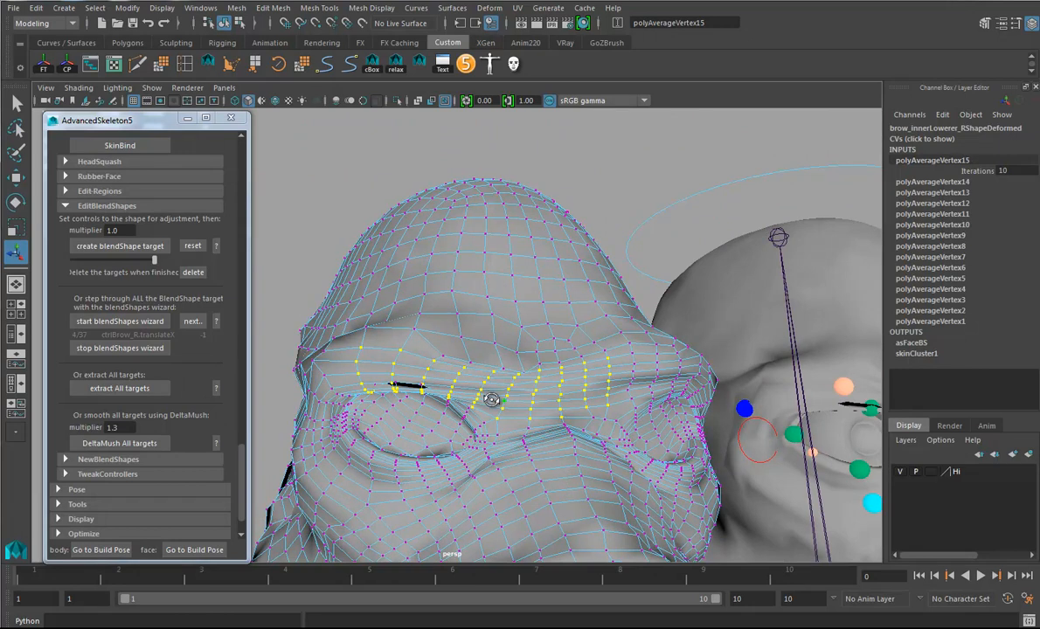
left_click_drag(492, 398, 514, 406, "alt")
key("ctrl+z")
key("ctrl+z")
key("ctrl+z")
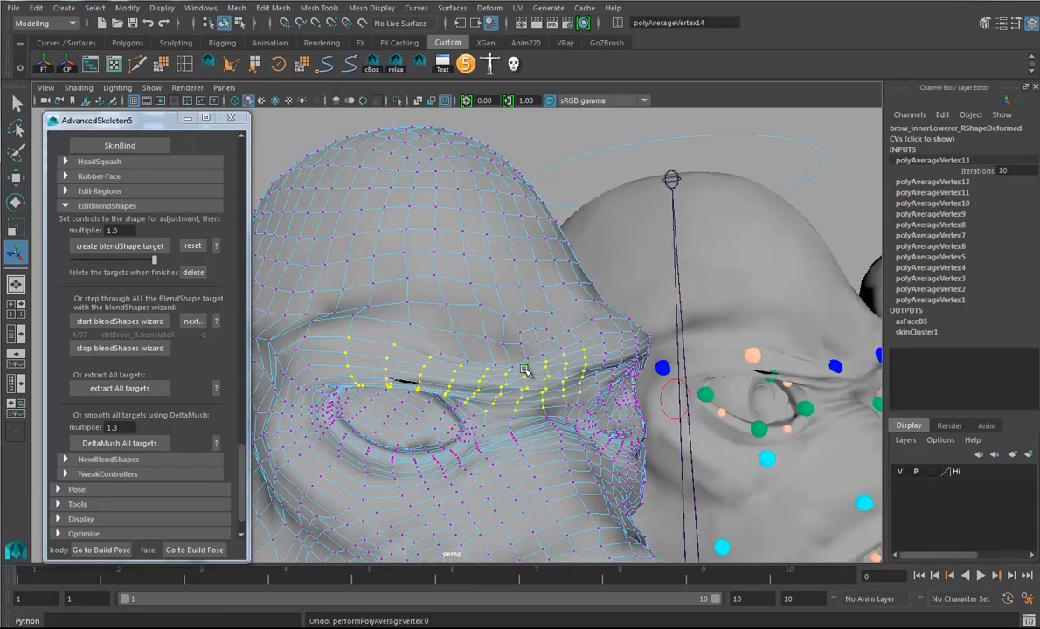
left_click_drag(525, 416, 524, 370, "alt")
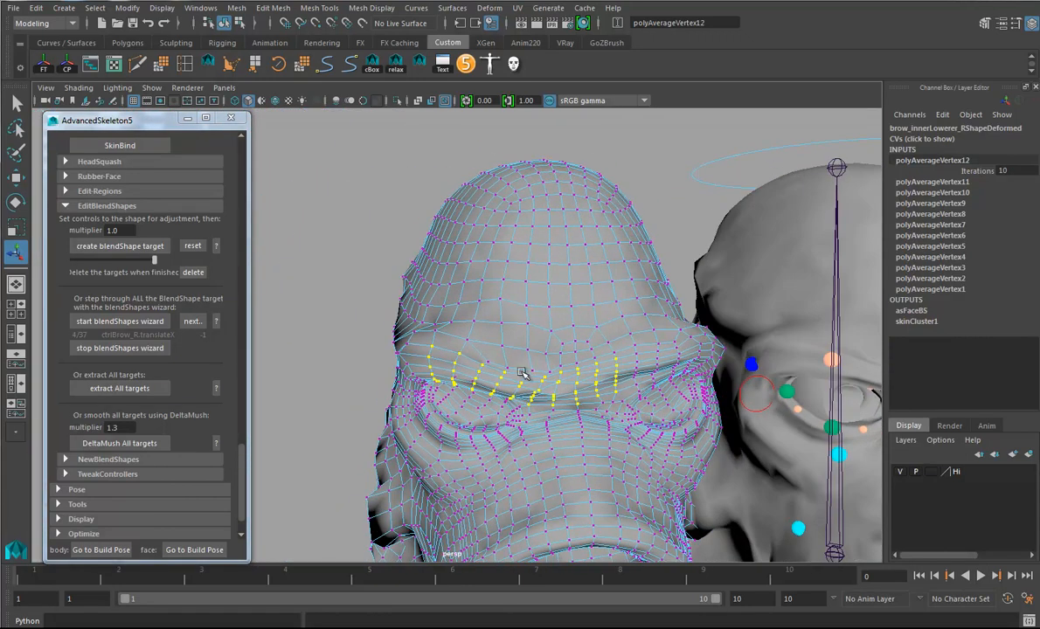
- Select the vertices above the right eye on brow_innerLowerer_R and activate the Sculpt Geometry tool on them
right_click(508, 369, "ctrl")
left_click(546, 349)
left_click_drag(555, 351, 495, 312, "alt")
right_click(465, 277)
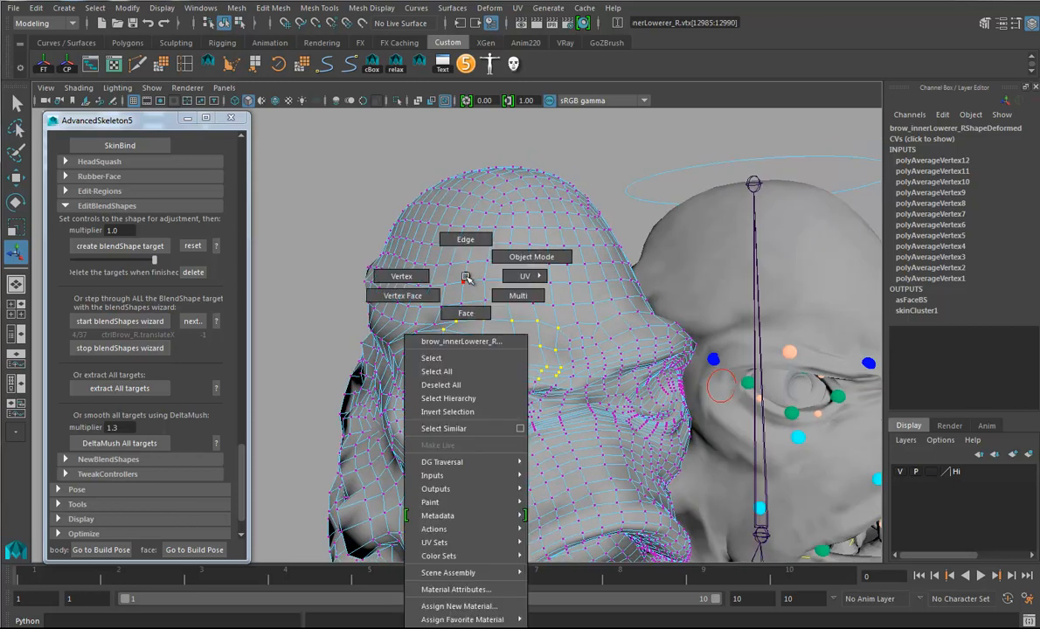
mouse_move(437, 527)
mouse_move(443, 505)
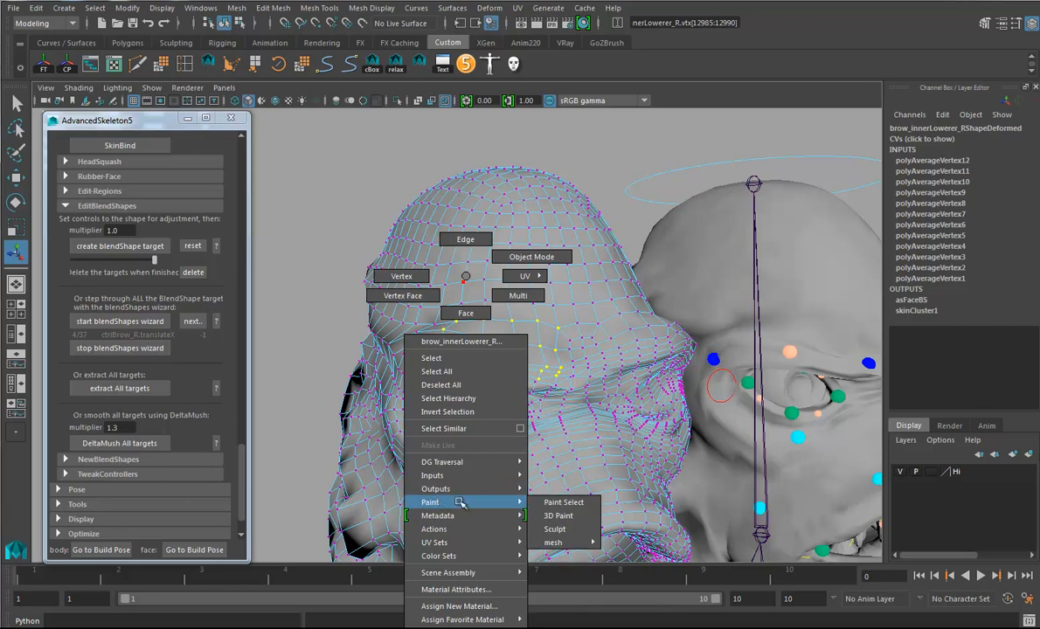
left_click(555, 529)
- Relax the selected brow vertices of brow_innerLowerer_R with sculpt strokes across the area above the right eye
left_click_drag(495, 339, 523, 360, "alt")
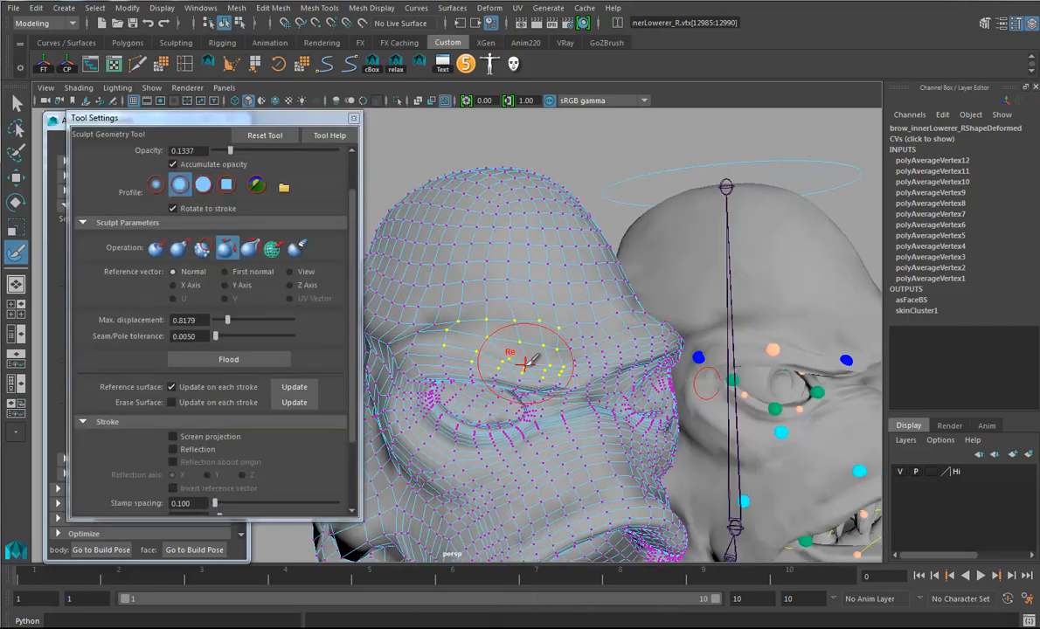
right_click_drag(523, 360, 591, 382, "alt")
middle_click_drag(591, 382, 619, 376, "alt")
left_click_drag(621, 351, 485, 332)
right_click_drag(574, 327, 671, 309, "ctrl")
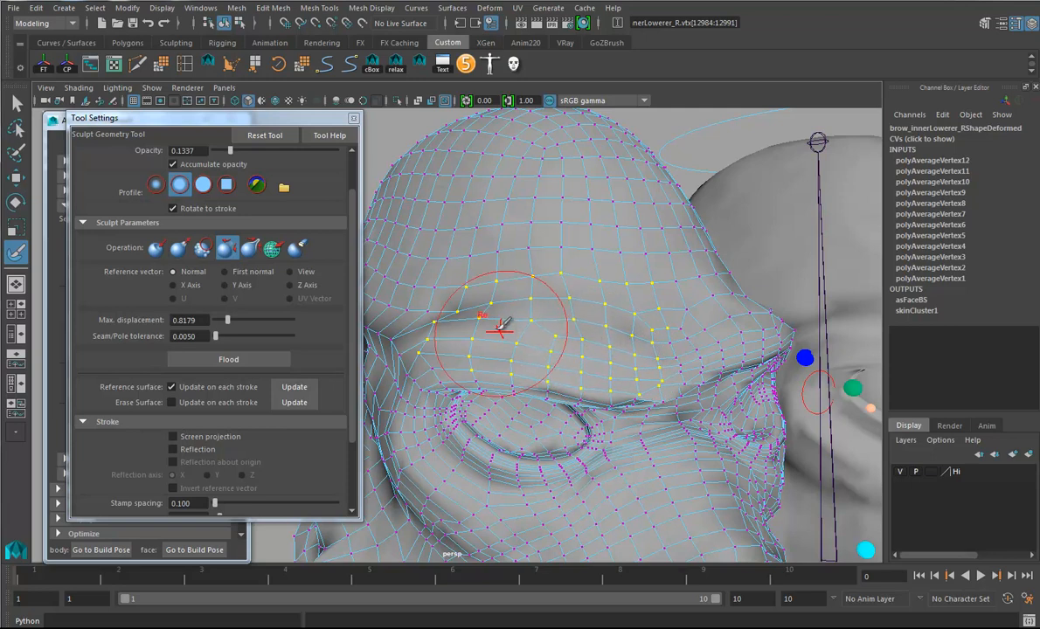
mouse_move(472, 326)
left_mouse_down()
mouse_move(455, 318)
mouse_move(450, 334)
left_mouse_up()
left_click_drag(664, 374, 617, 347, "alt")
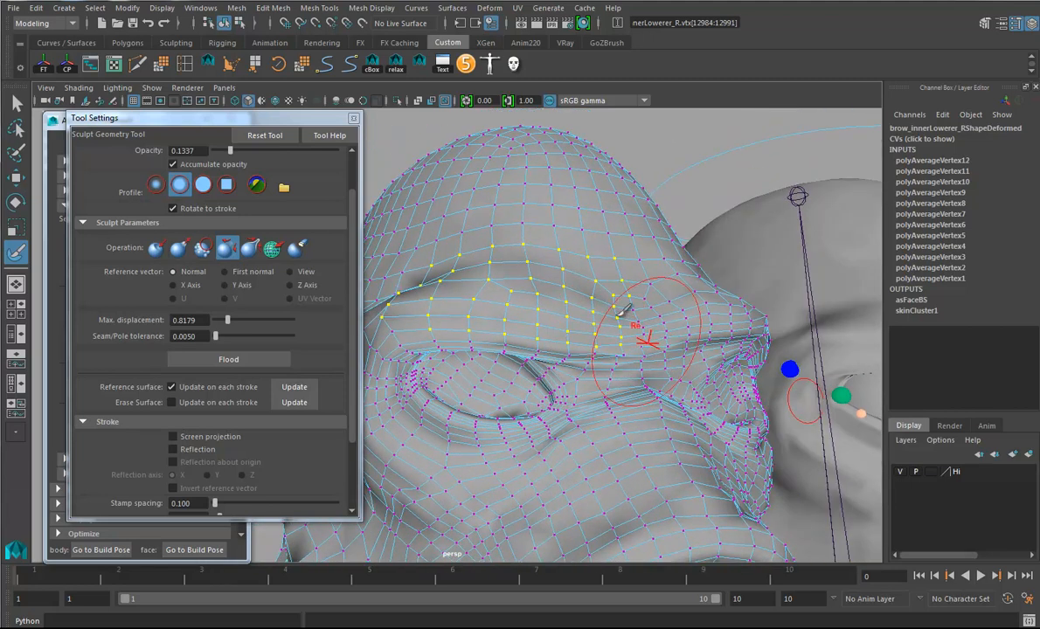
- Select the whole brow_innerLowerer_R mesh and smooth the brow further with relax strokes beyond the previous vertex selection
right_click(431, 165)
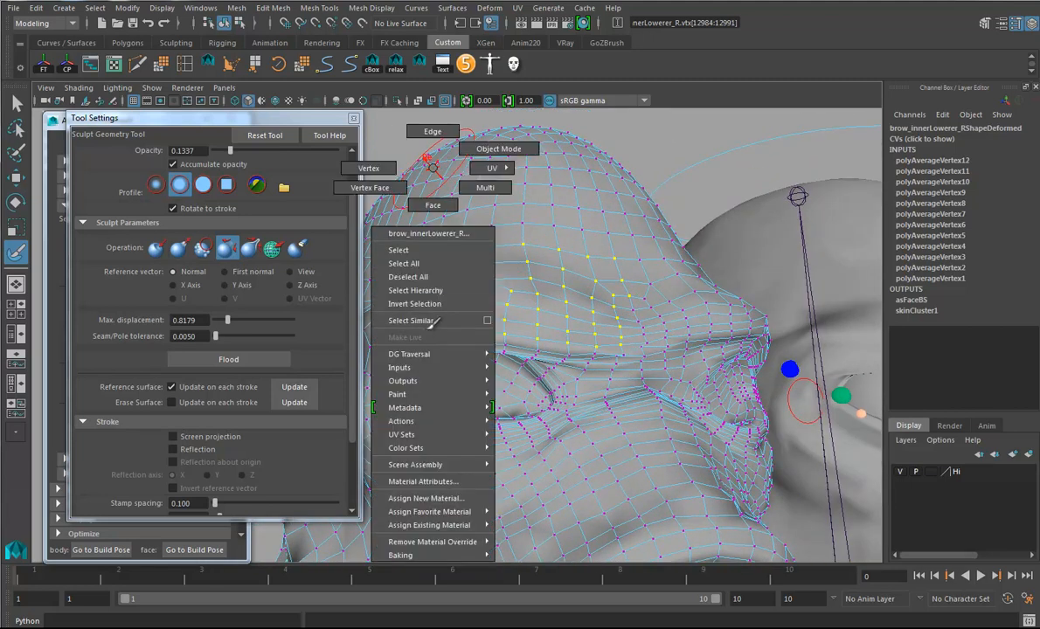
left_click(399, 250)
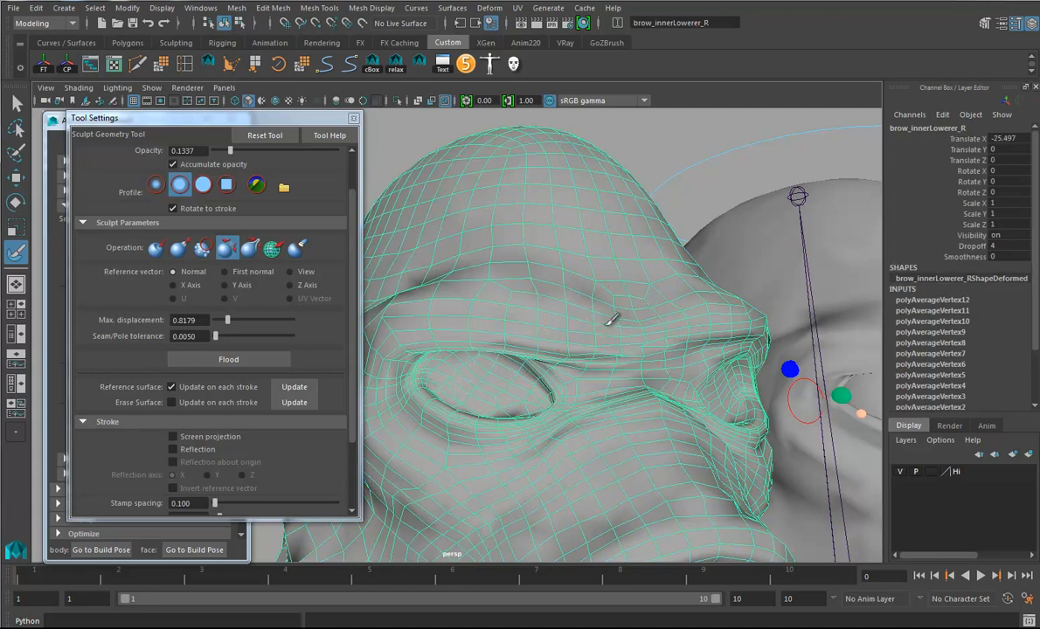
mouse_move(611, 343)
left_mouse_down("alt")
mouse_move(668, 395)
mouse_move(418, 279)
left_mouse_up("alt")
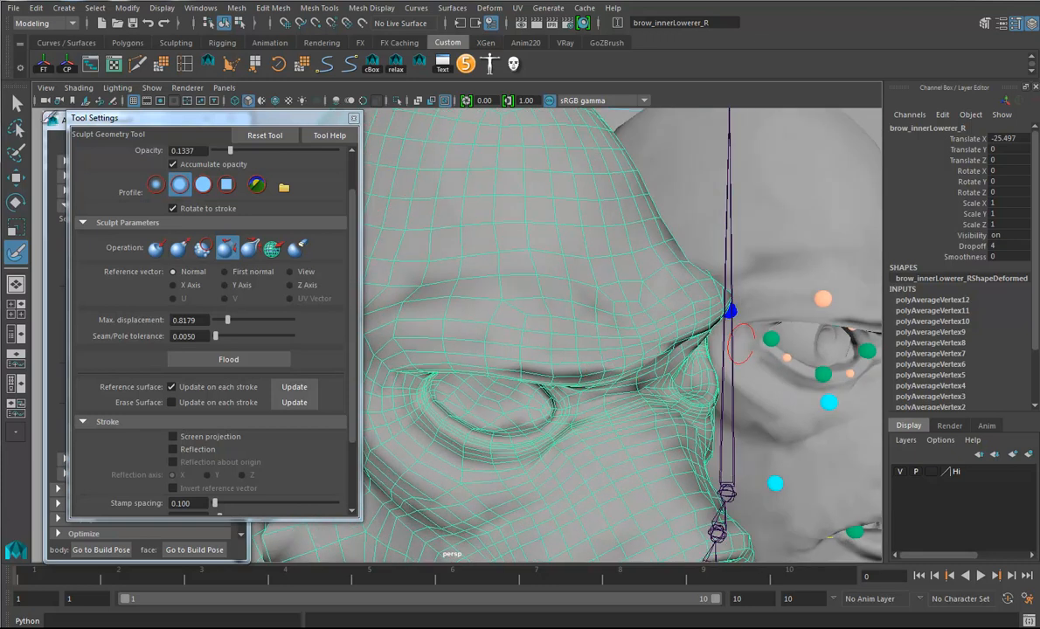
left_click_drag(142, 119, 330, 120)
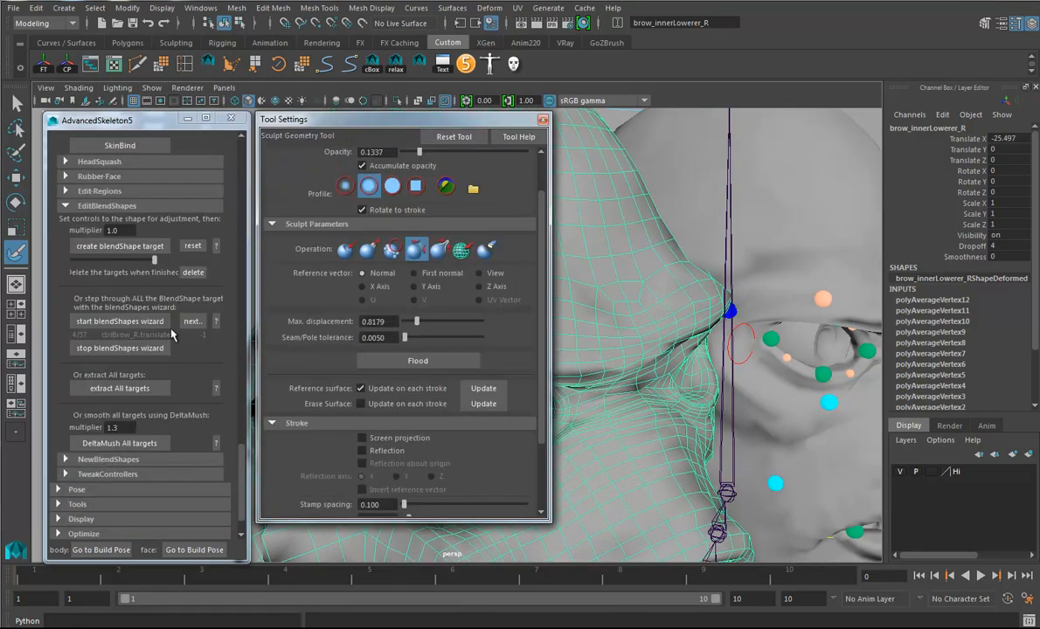
left_click(115, 348)
left_click_drag(441, 120, 228, 120)
left_click_drag(626, 325, 573, 316, "alt")
- Adjust the lower brow edge above the right eye's inner corner with the Move tool and soft selection
left_click(15, 178)
right_click_drag(588, 365, 524, 332)
left_click(575, 381)
left_click_drag(574, 380, 543, 376, "alt")
key("b")
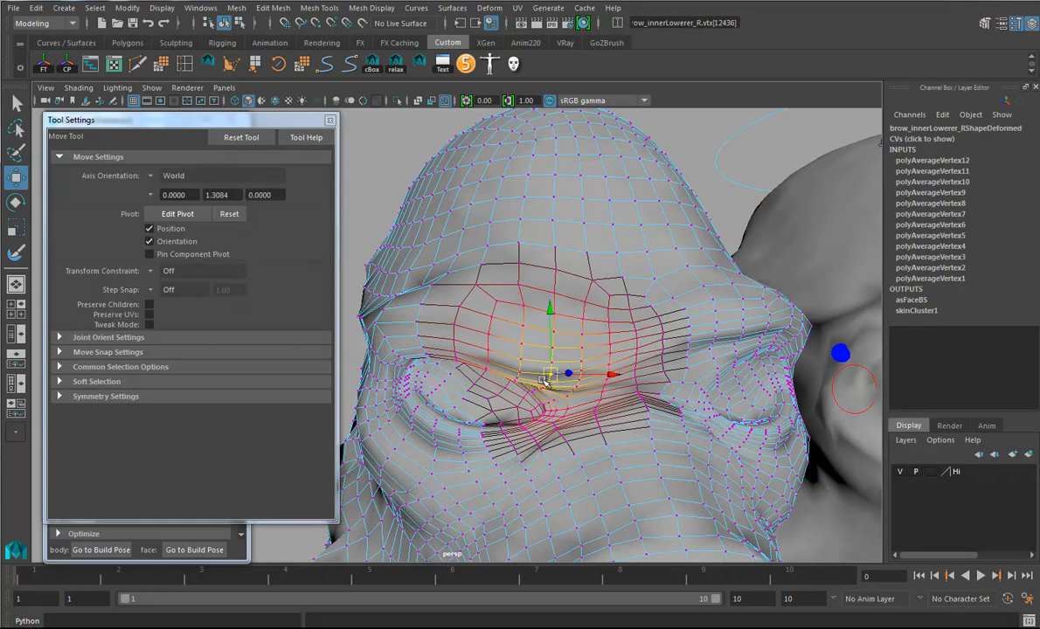
left_click_drag(556, 321, 627, 365, "alt")
right_click_drag(626, 365, 568, 352, "alt")
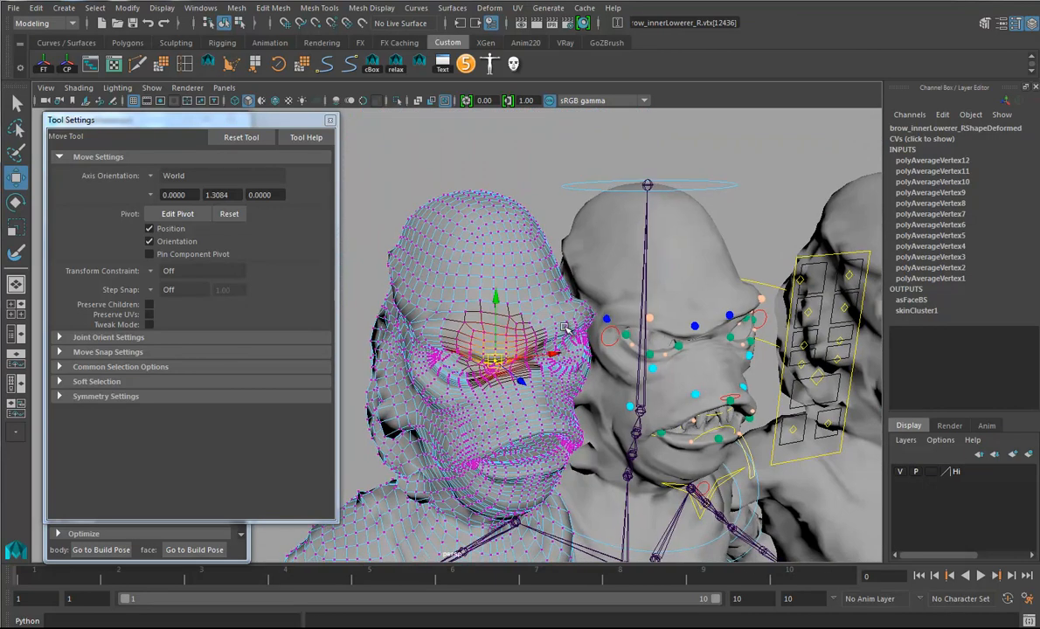
left_click_drag(568, 352, 526, 327, "alt")
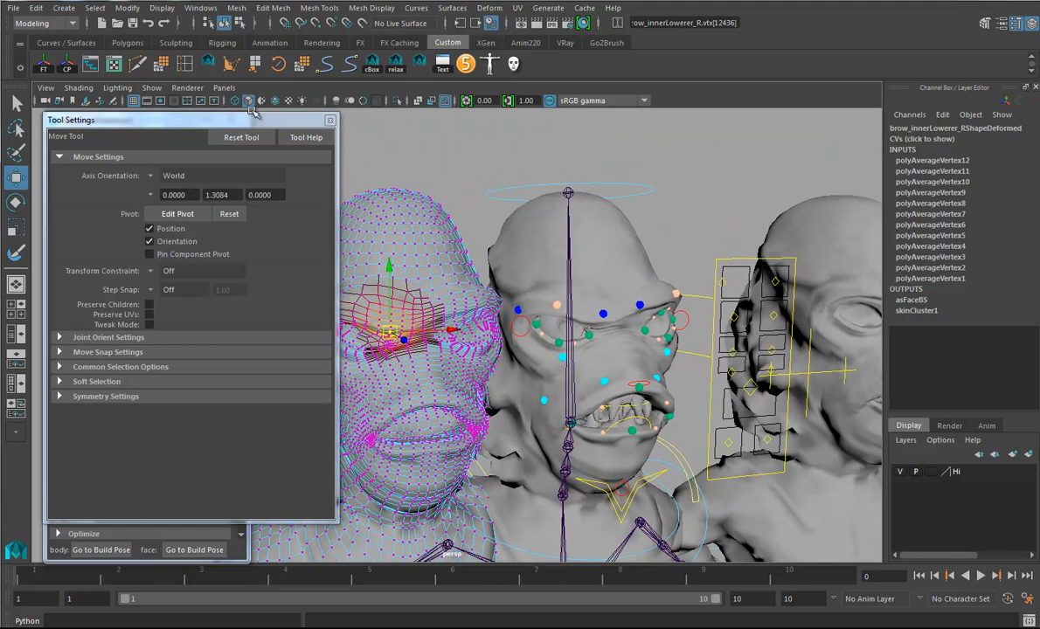
- Close the Move tool settings, advance the blendShapes wizard to brow_squeeze_R and check the brow shape
left_click(329, 120)
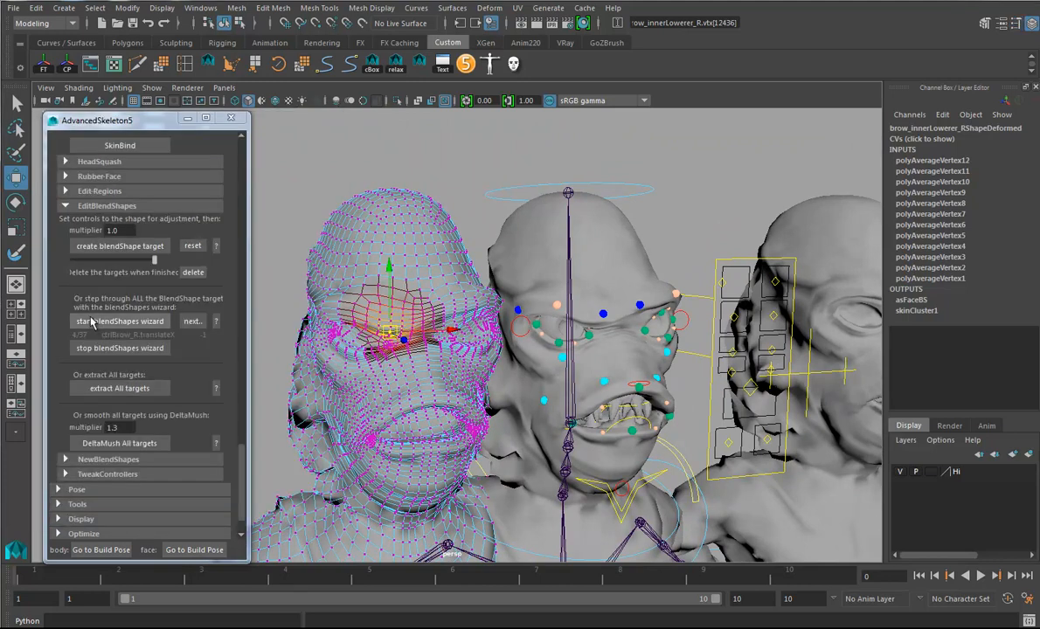
left_click(193, 321)
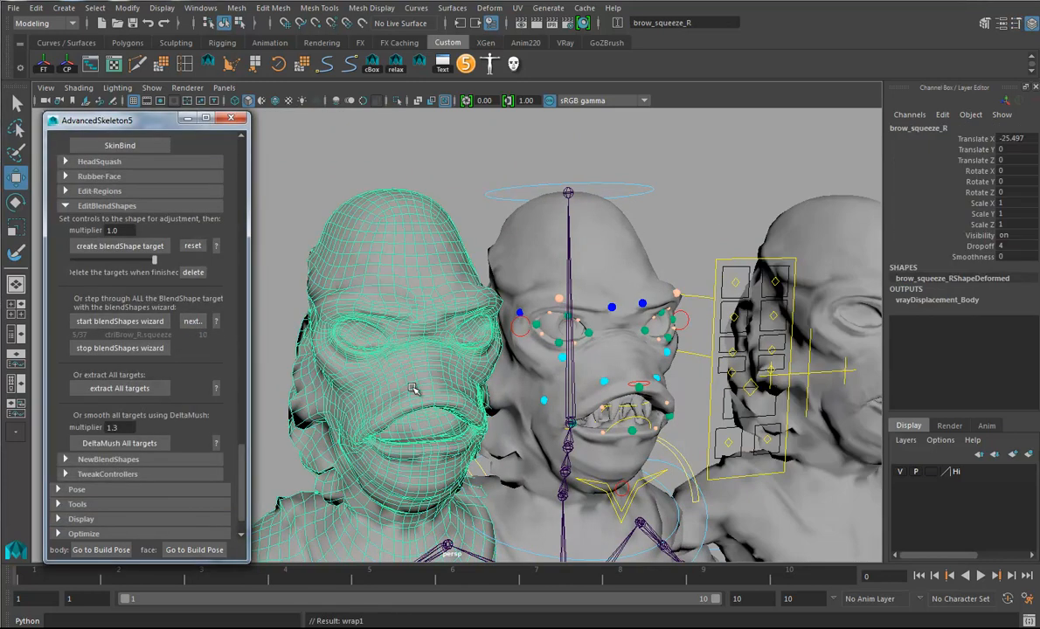
left_click_drag(461, 413, 478, 400, "alt")
left_click_drag(635, 428, 567, 413, "alt")
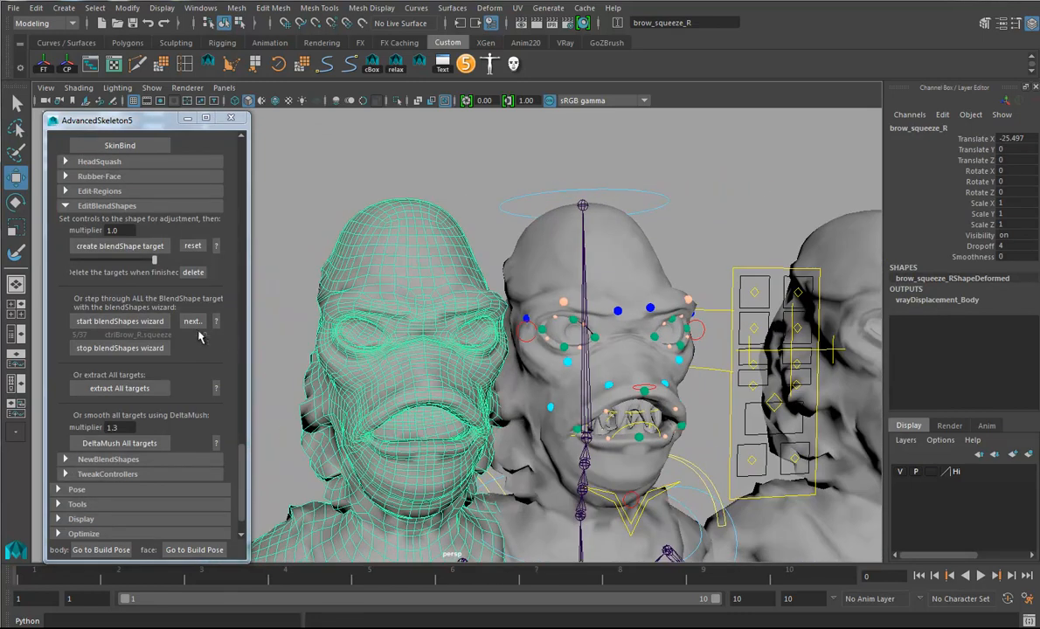
- Advance the blendShapes wizard through the remaining brow, cheek and nose targets to mouth_smile_C
left_click(193, 322)
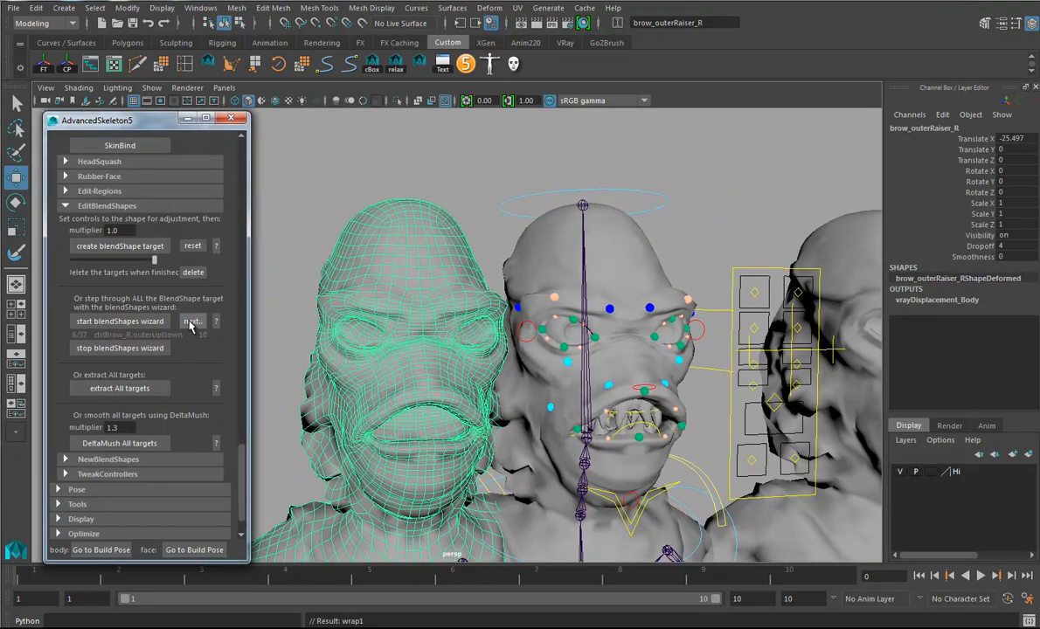
left_click(193, 322)
left_click(192, 322)
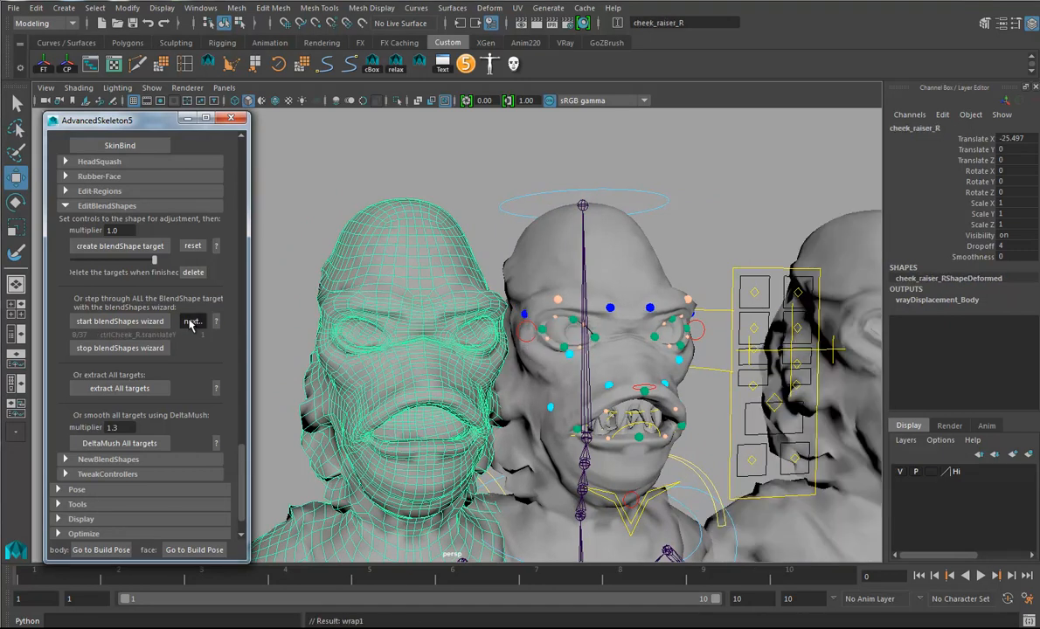
left_click(192, 322)
left_click(192, 322)
left_click(192, 323)
left_click(192, 323)
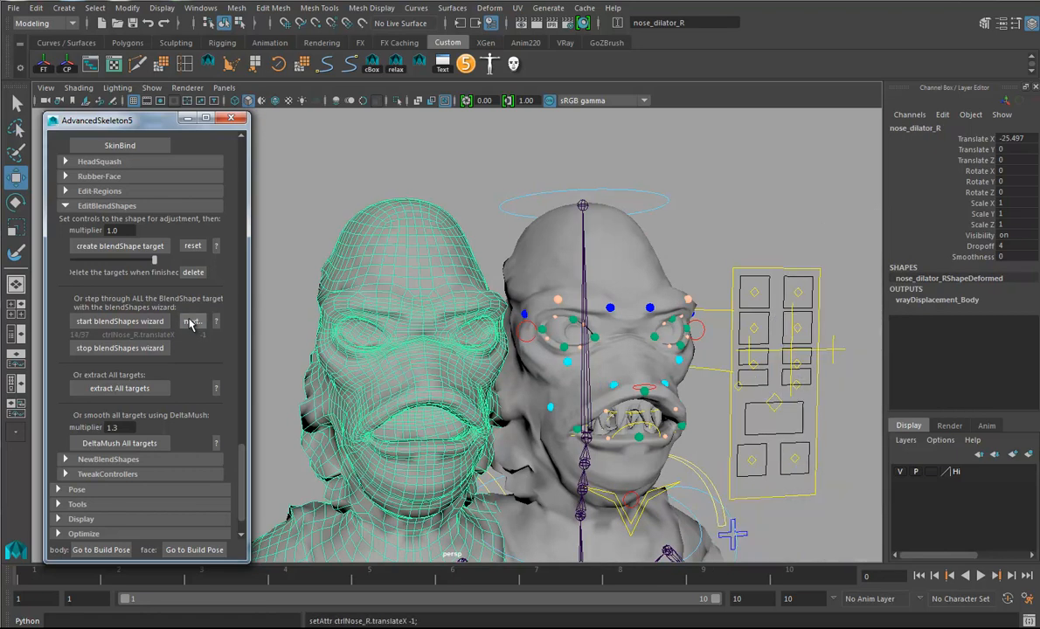
left_click(193, 323)
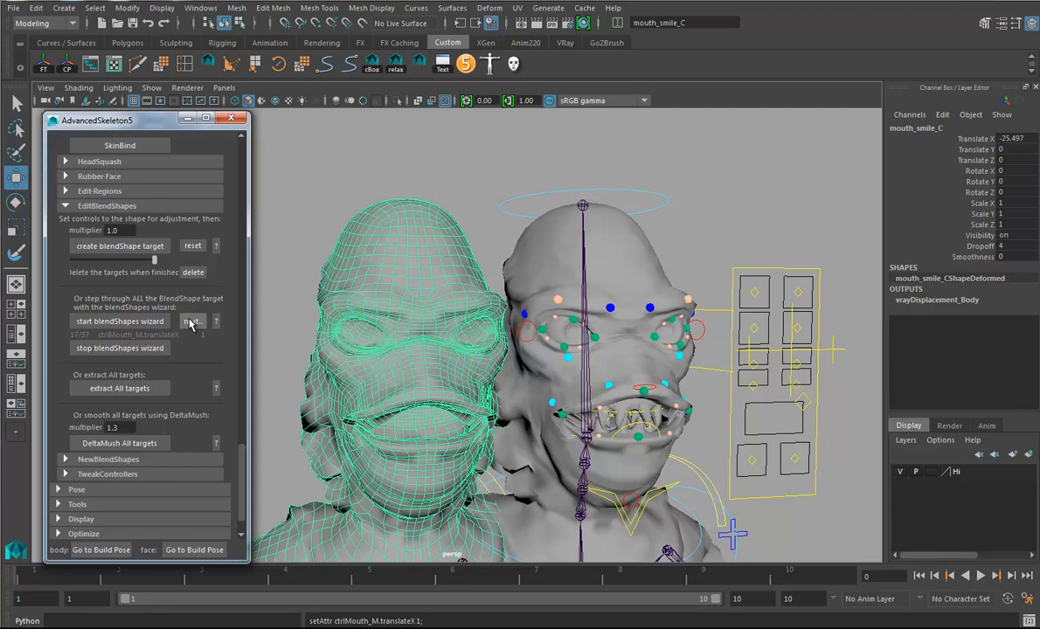
- Examine the mouth corners and lips of the mouth_smile_C target from several angles
left_click_drag(448, 461, 502, 403, "alt")
right_click_drag(435, 409, 623, 461, "alt")
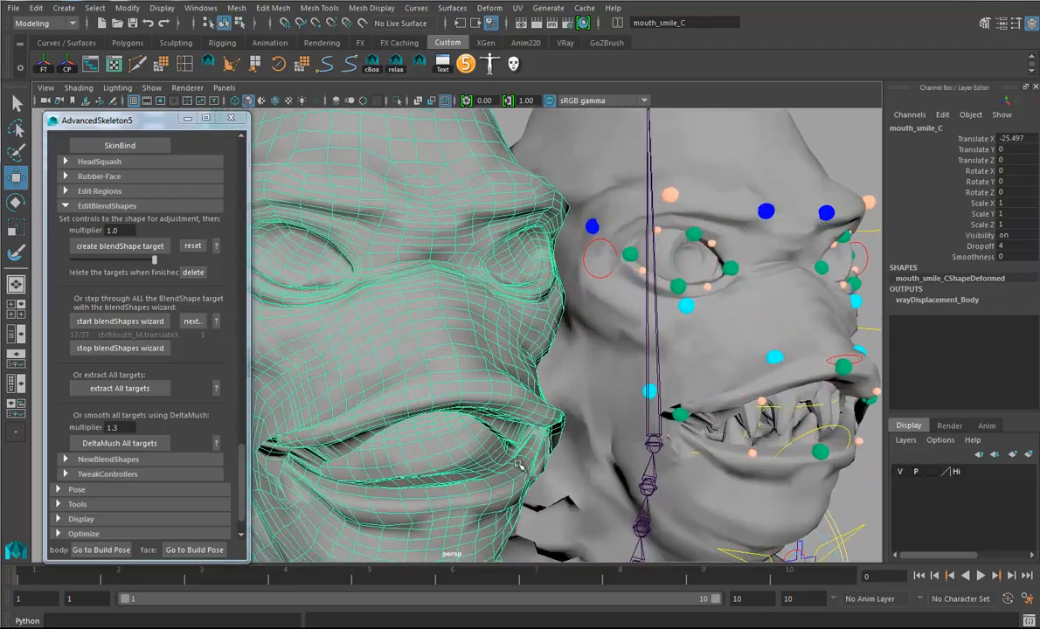
middle_click_drag(532, 456, 680, 372, "alt")
left_click_drag(680, 371, 653, 383, "alt")
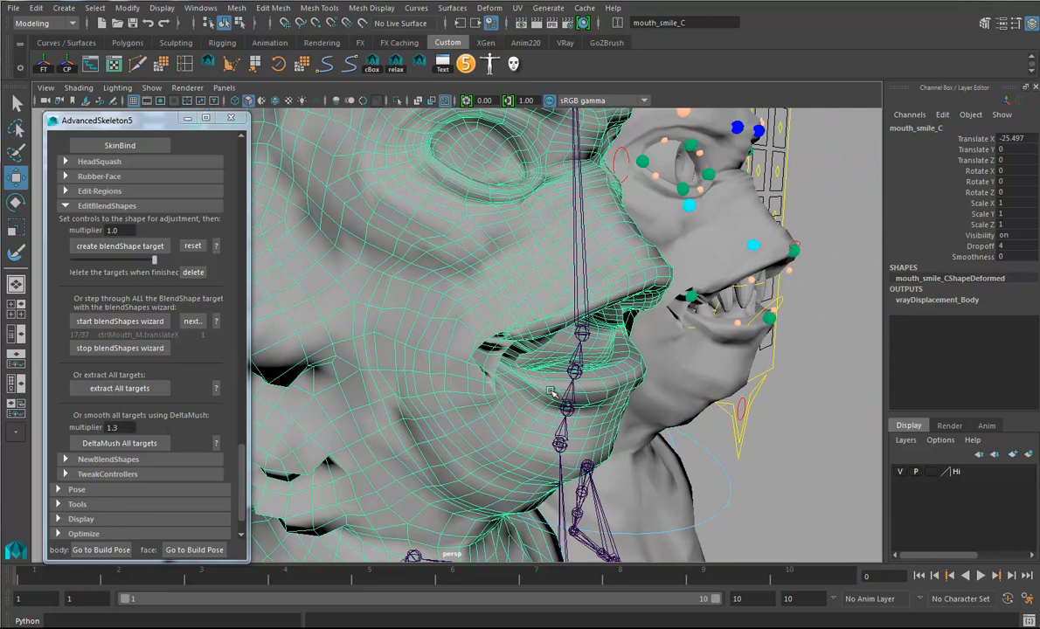
left_click_drag(485, 374, 529, 371, "alt")
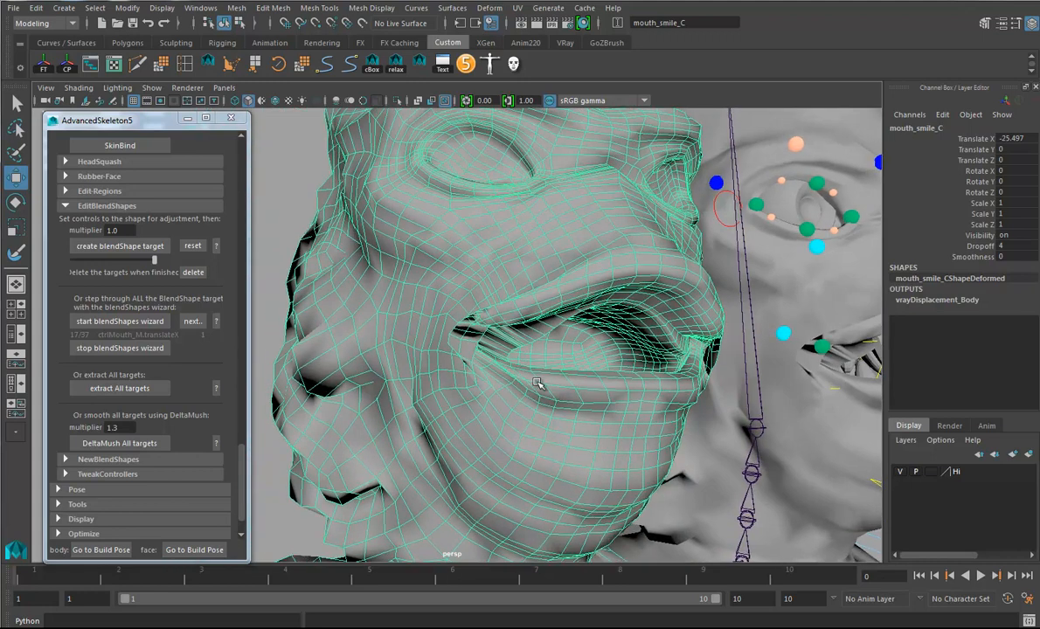
mouse_move(529, 371)
left_mouse_down("alt")
mouse_move(516, 376)
mouse_move(535, 361)
left_mouse_up("alt")
left_click_drag(469, 385, 465, 362, "alt")
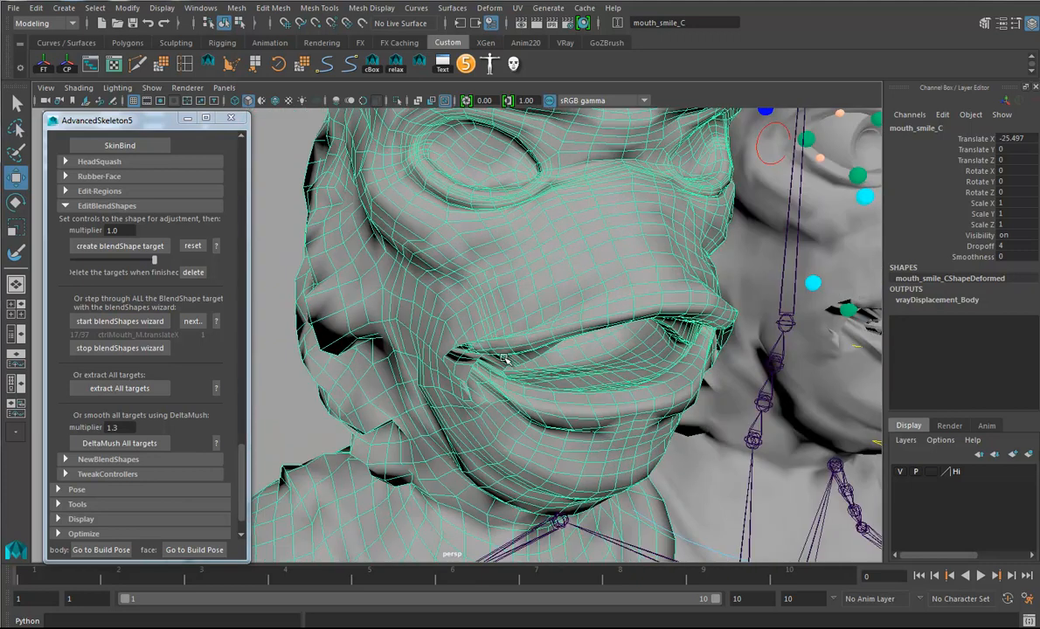
left_click_drag(590, 411, 548, 387, "alt")
right_click_drag(548, 387, 486, 368, "alt")
left_click_drag(485, 368, 522, 371, "alt")
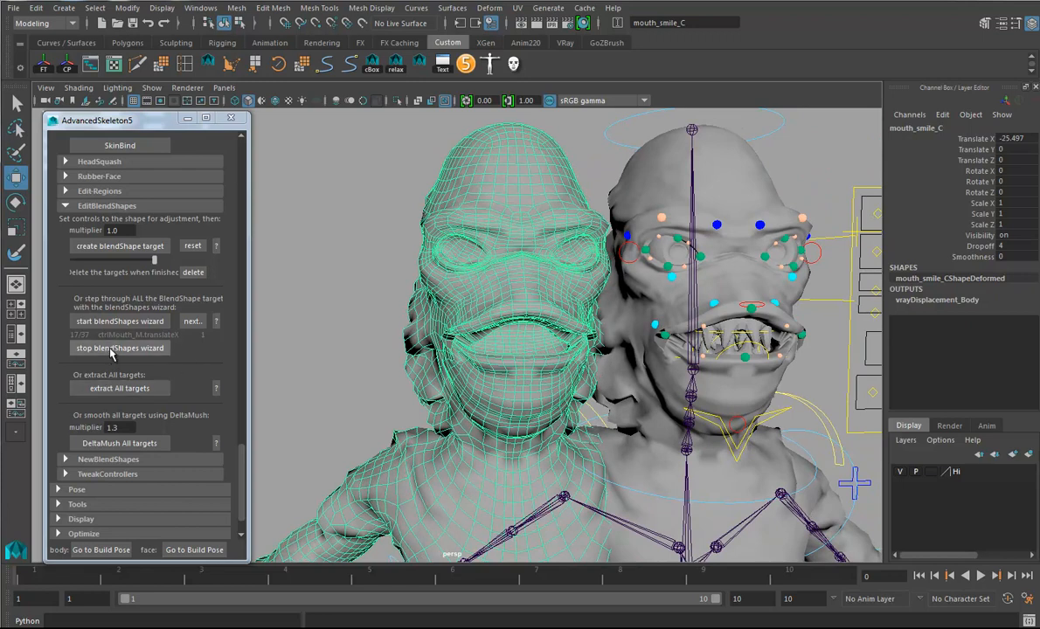
- Advance the wizard to mouth_narrow_C, check the narrowed mouth from the side, and continue to mouth_frown_R
left_click(192, 321)
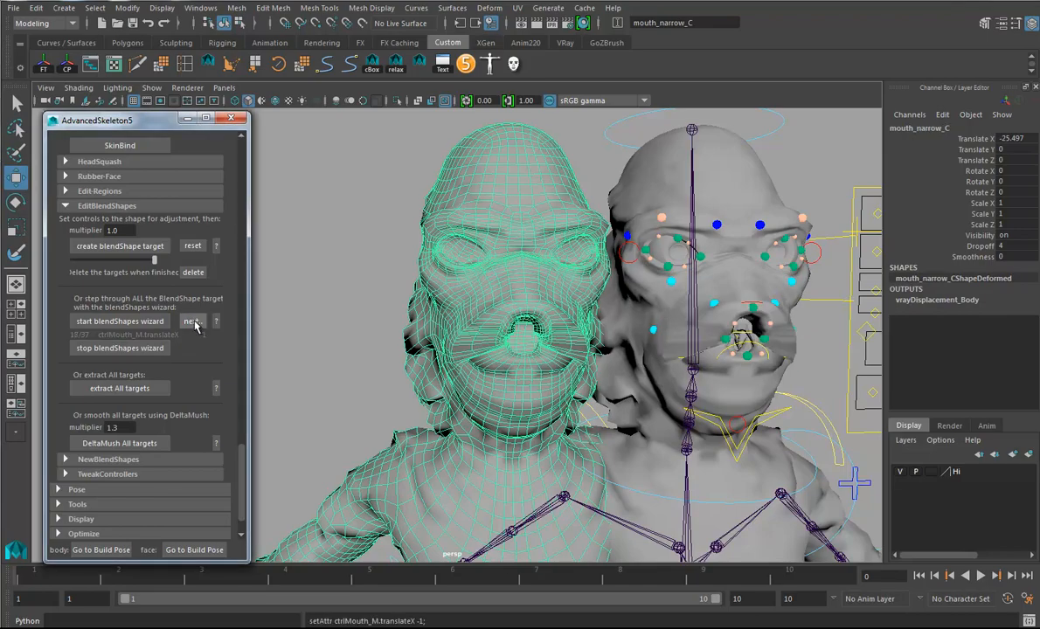
left_click_drag(519, 384, 558, 389, "alt")
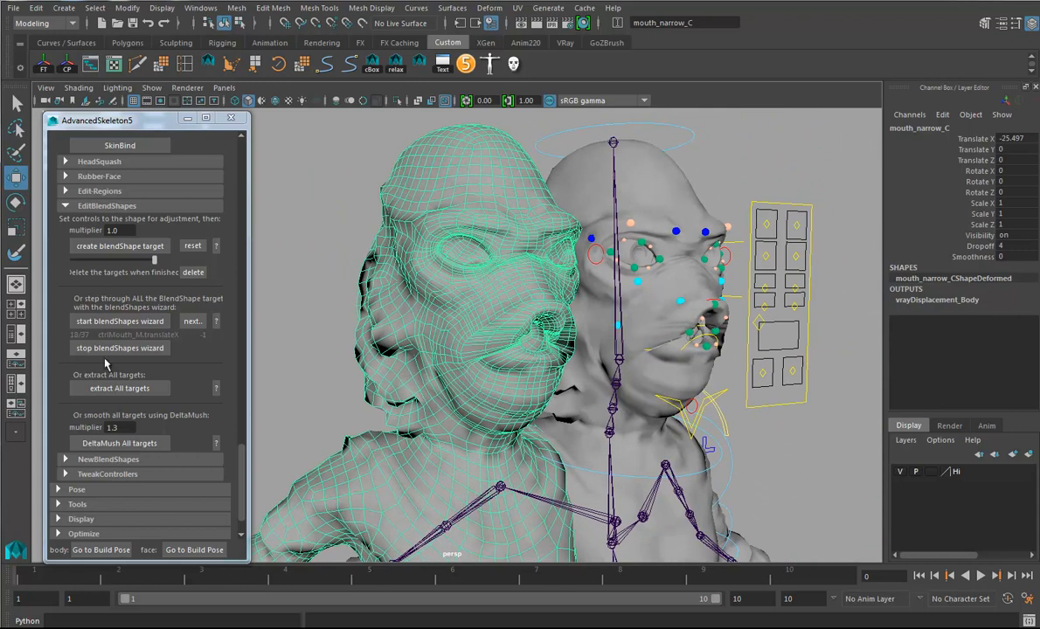
left_click(193, 322)
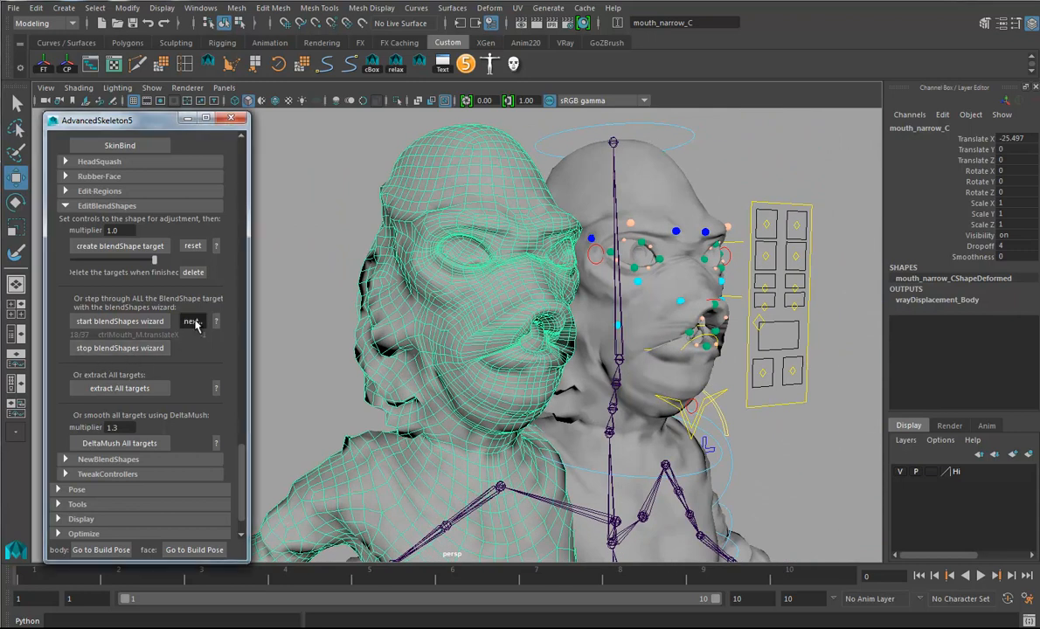
- Advance the blendShapes wizard through mouth_smile_R, mouth_wide_R and the remaining mouth corner target, then stop the completed wizard
left_click(193, 322)
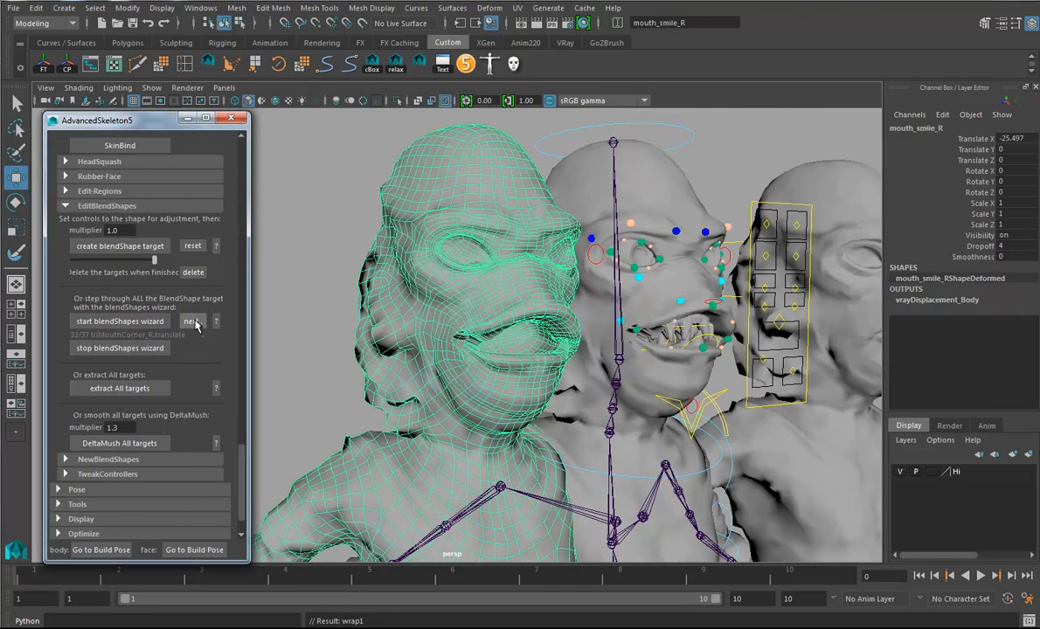
left_click(192, 322)
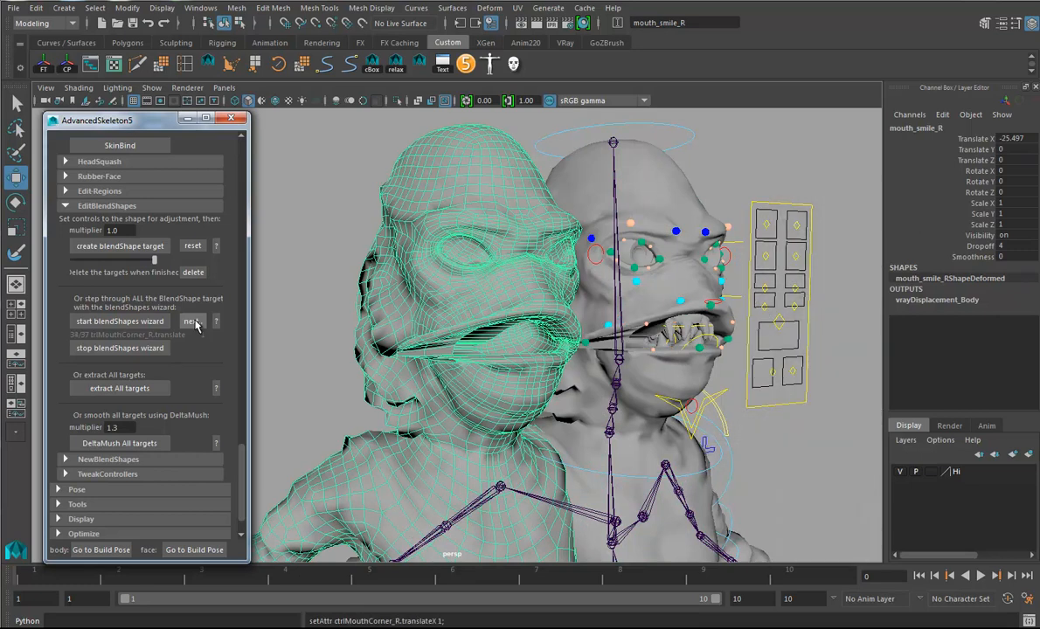
mouse_move(514, 387)
left_mouse_down("alt")
mouse_move(395, 390)
mouse_move(517, 390)
mouse_move(502, 391)
left_mouse_up("alt")
left_click(192, 322)
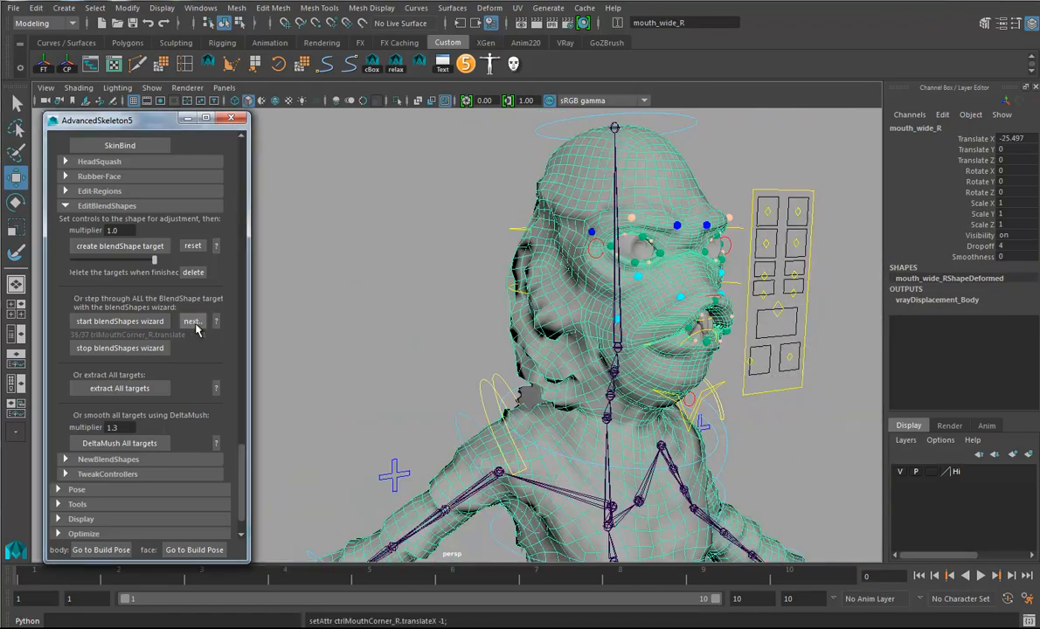
left_click_drag(580, 407, 511, 410, "alt")
left_click(189, 321)
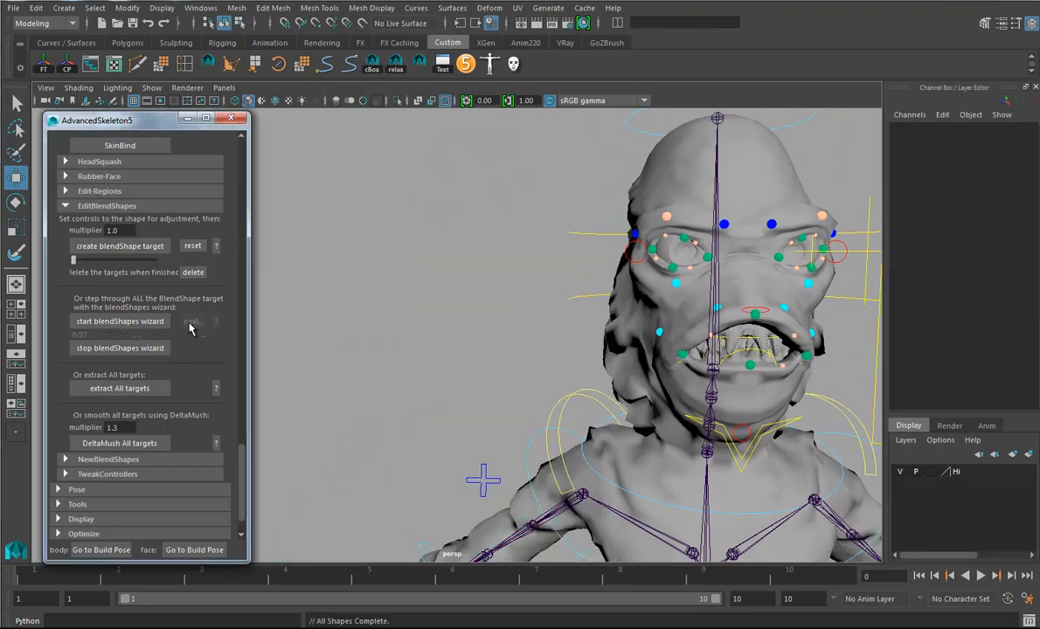
left_click(98, 353)
- Check the face from several angles and return the face controls to the build pose
left_click_drag(359, 354, 493, 358, "alt")
right_click_drag(493, 358, 361, 346, "alt")
middle_click_drag(361, 346, 346, 362, "alt")
left_click_drag(482, 322, 456, 329, "alt")
right_click_drag(456, 329, 932, 465, "alt")
middle_click_drag(690, 446, 556, 430, "alt")
left_click_drag(556, 429, 472, 432, "alt")
left_click(194, 550)
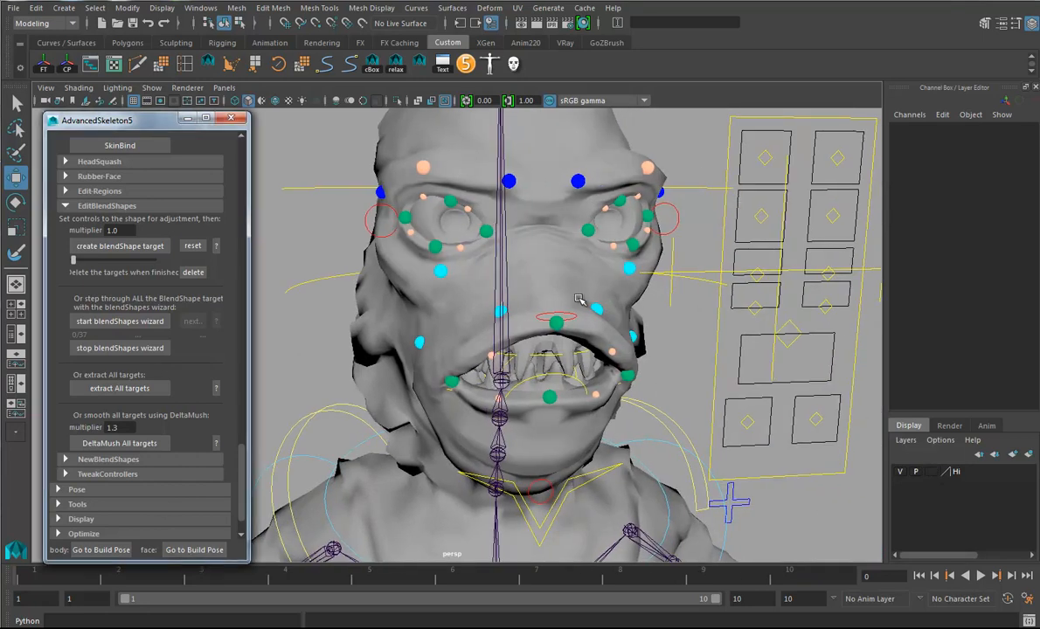
- Duplicate the character's Body mesh
key("alt")
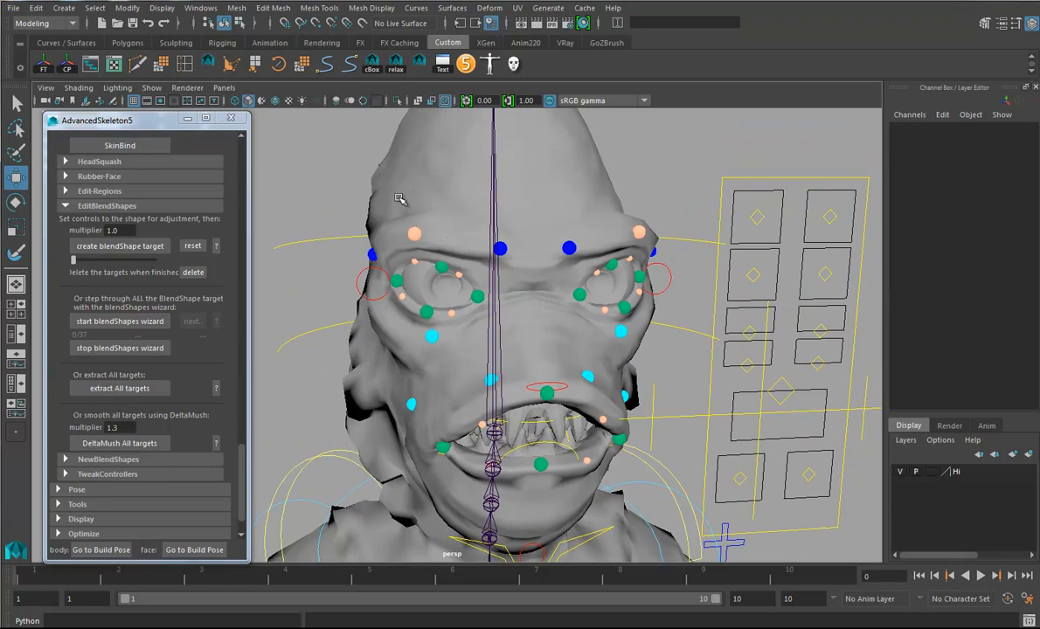
left_click(419, 250)
left_click_drag(513, 324, 402, 313, "alt")
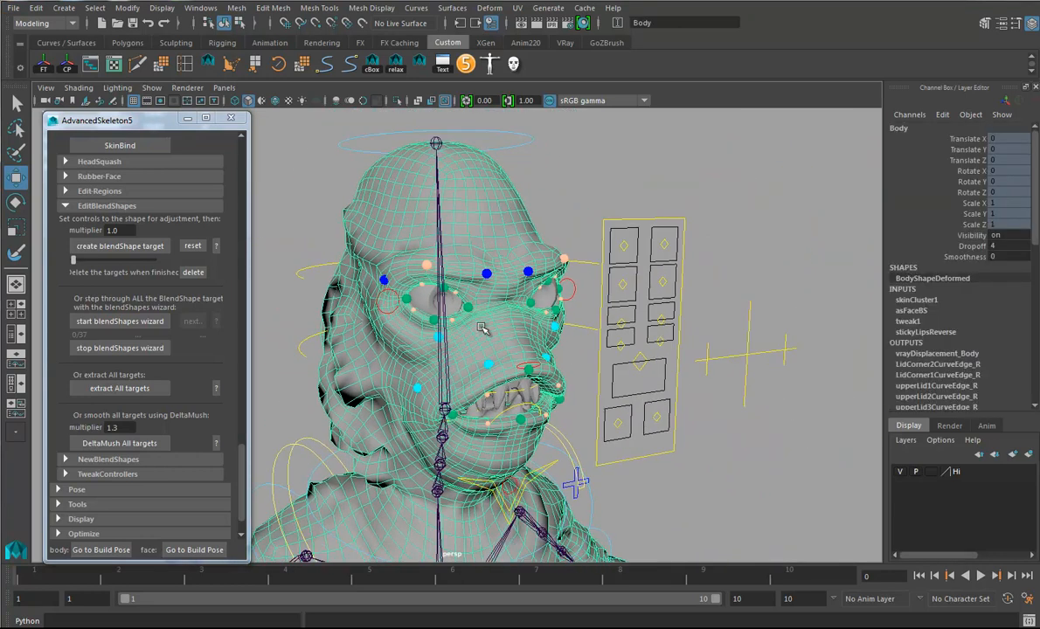
mouse_move(481, 327)
left_mouse_down("alt")
mouse_move(503, 323)
mouse_move(475, 314)
left_mouse_up("alt")
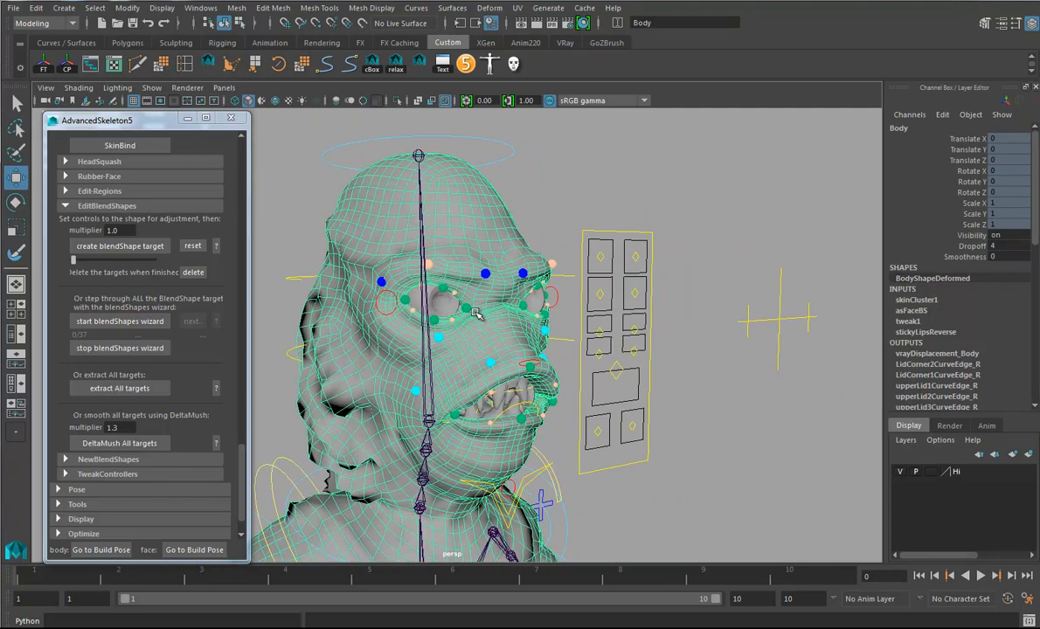
key("ctrl+d")
scroll(472, 311, "down", 9)
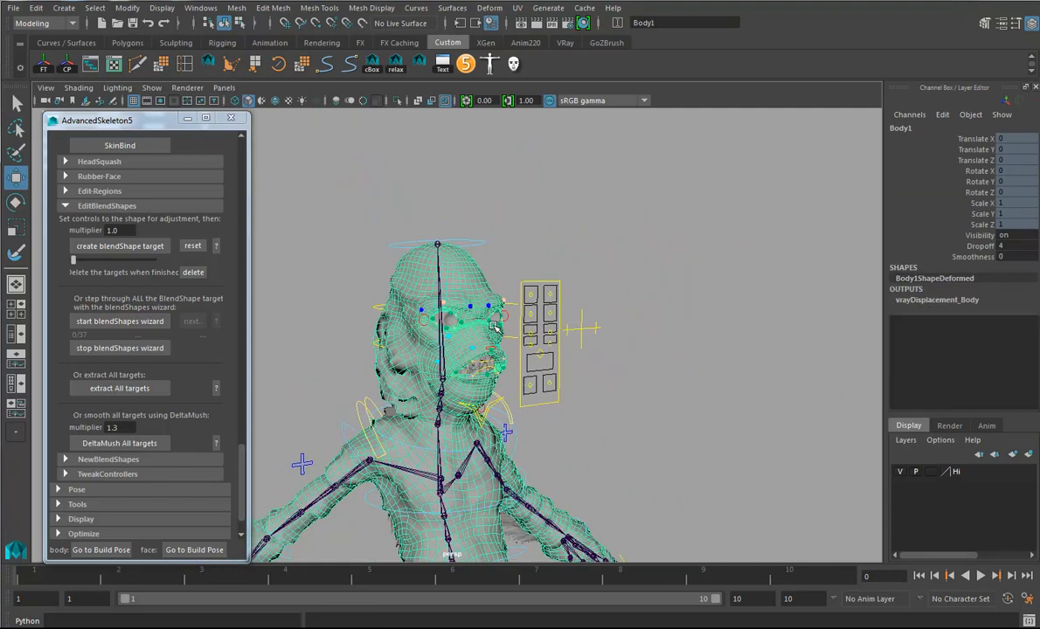
- Unlock the translate, rotate and scale channels of the duplicated body mesh
left_click_drag(502, 372, 552, 367, "alt")
middle_click_drag(551, 414, 549, 283, "alt")
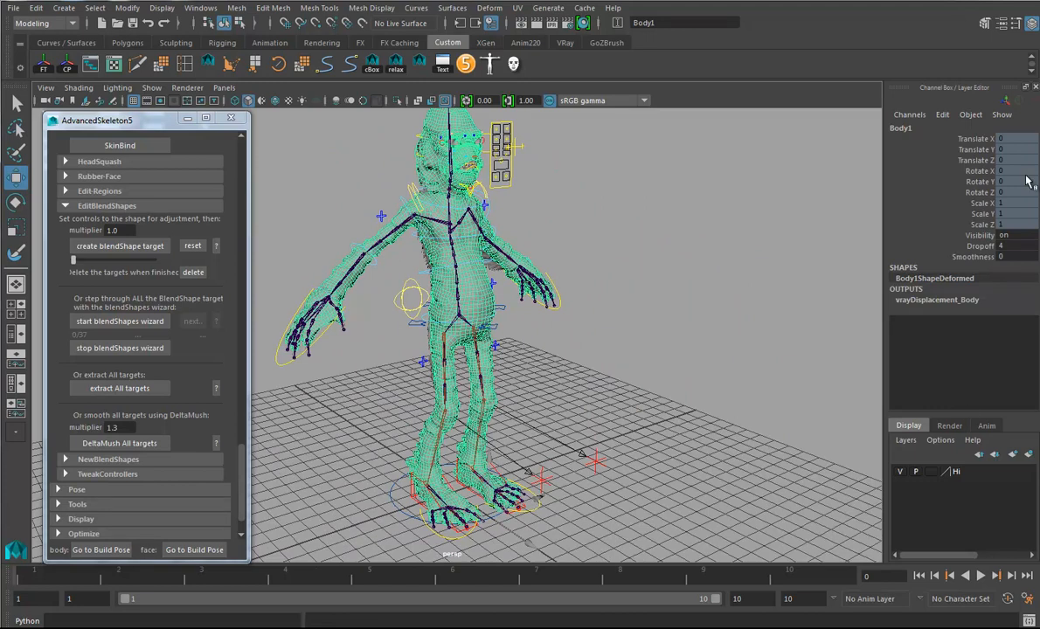
left_click_drag(922, 138, 981, 225)
right_click(981, 225)
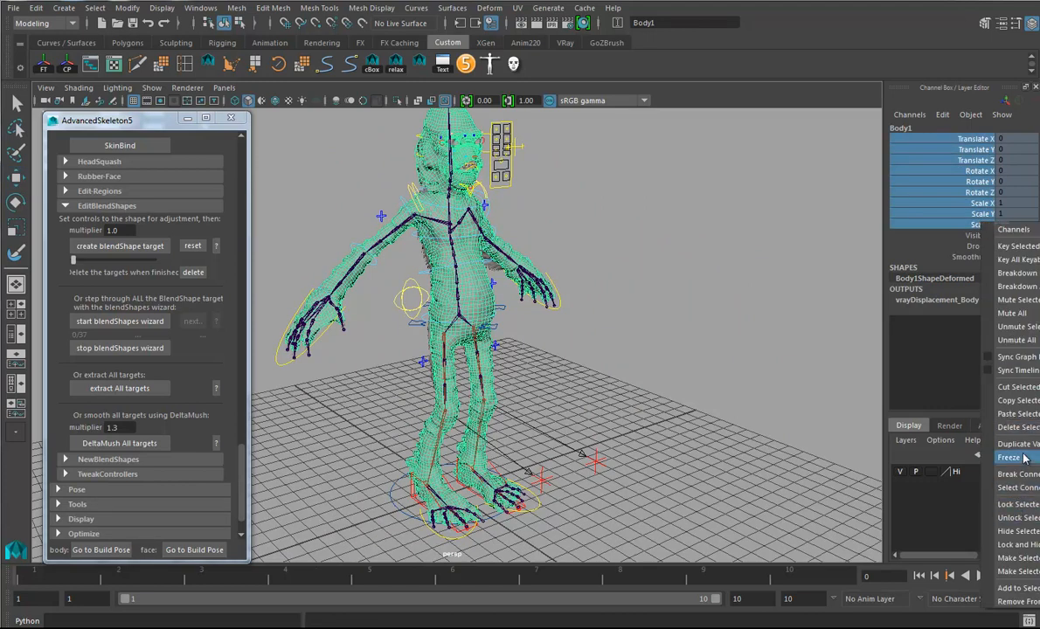
left_click(1032, 520)
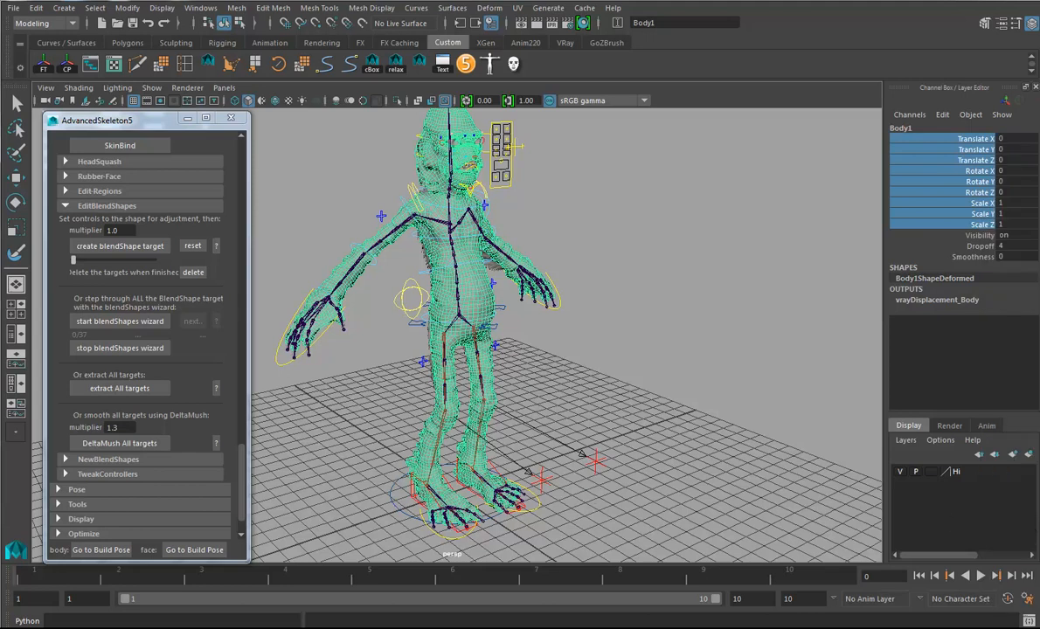
- Move the duplicated body away from the rig, to about -33 in X and -99 in Z
left_click(15, 177)
left_click_drag(505, 524, 454, 381)
middle_click_drag(454, 382, 519, 411, "alt")
left_click_drag(520, 410, 455, 416, "alt")
left_click_drag(557, 457, 512, 458)
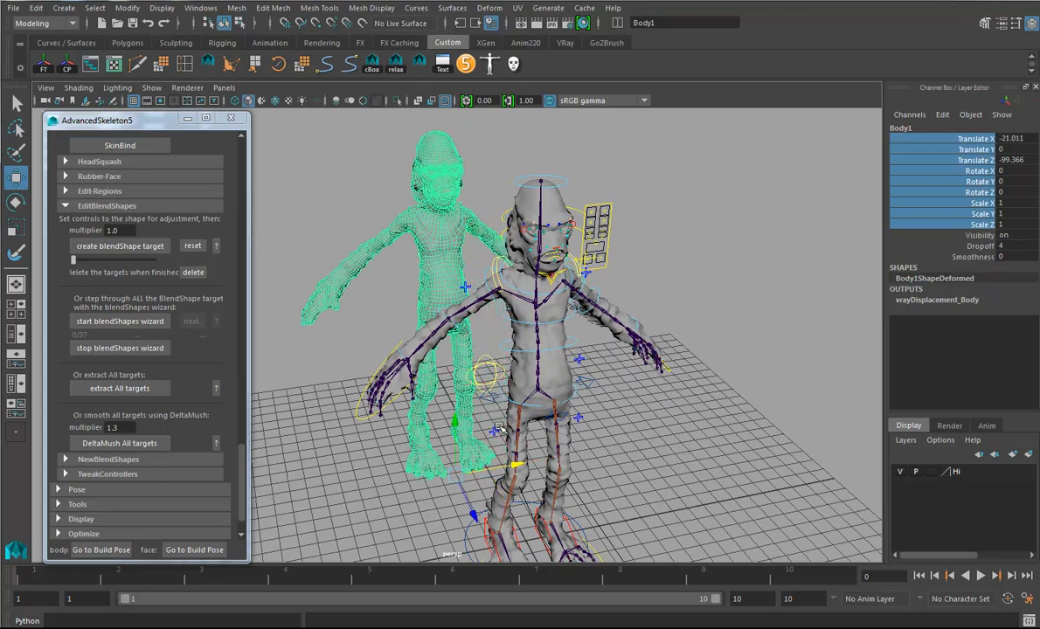
middle_click_drag(496, 422, 512, 474, "alt")
left_click_drag(512, 473, 512, 451, "alt")
left_click_drag(479, 358, 458, 382, "alt")
left_click_drag(519, 411, 493, 417)
left_click_drag(492, 417, 560, 350, "alt")
right_click_drag(559, 350, 659, 370, "alt")
middle_click_drag(659, 370, 624, 347, "alt")
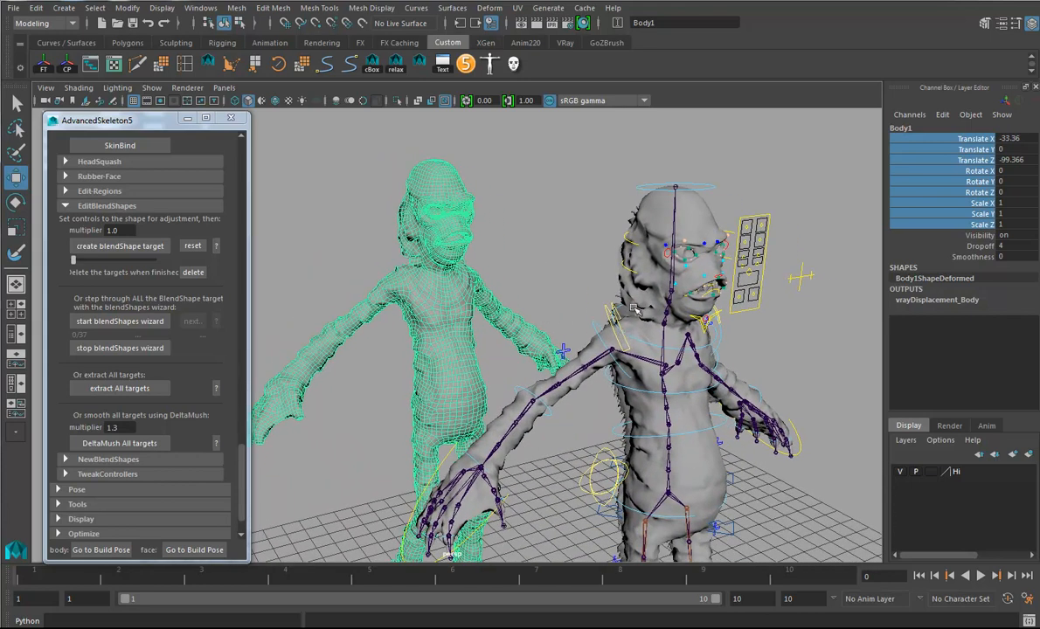
- Start the blendShapes wizard and step through its targets as far as mouth_narrow_C
left_click(117, 321)
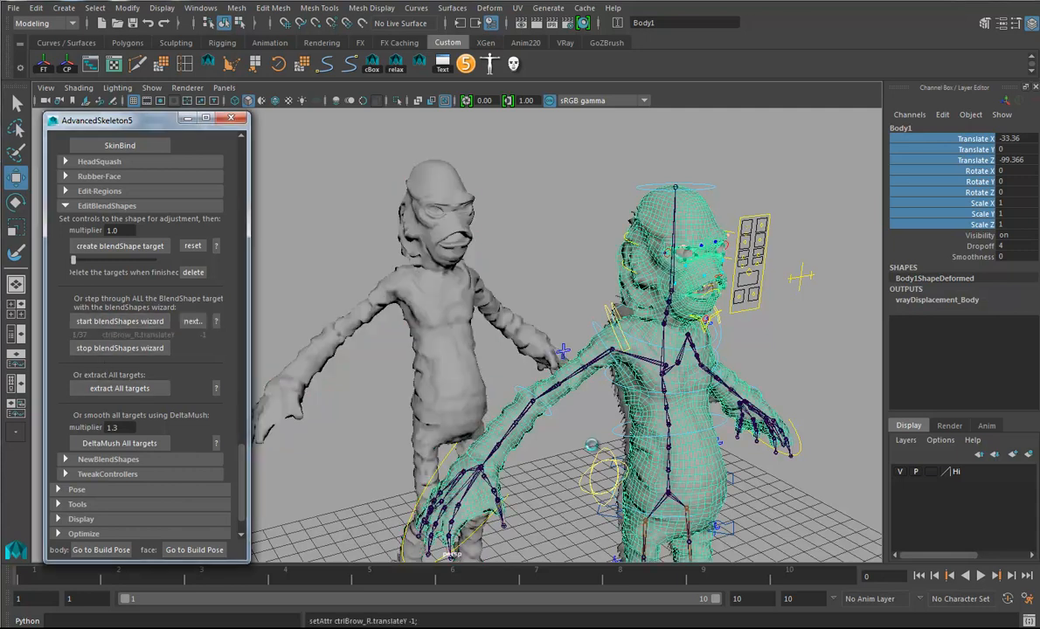
left_click(189, 321)
left_click(188, 321)
left_click(189, 323)
left_click(191, 324)
left_click(191, 324)
left_click(191, 325)
left_click(190, 325)
left_click(191, 325)
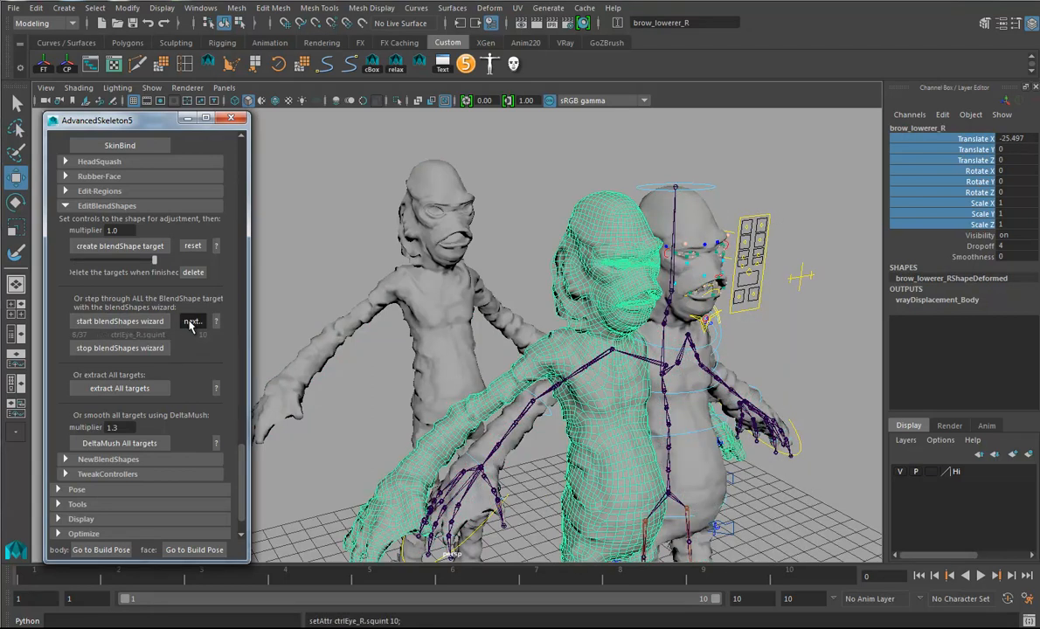
left_click(191, 325)
left_click(191, 323)
left_click(191, 324)
left_click(191, 323)
left_click(191, 324)
left_click(191, 323)
left_click(192, 324)
left_click(191, 323)
left_click(191, 323)
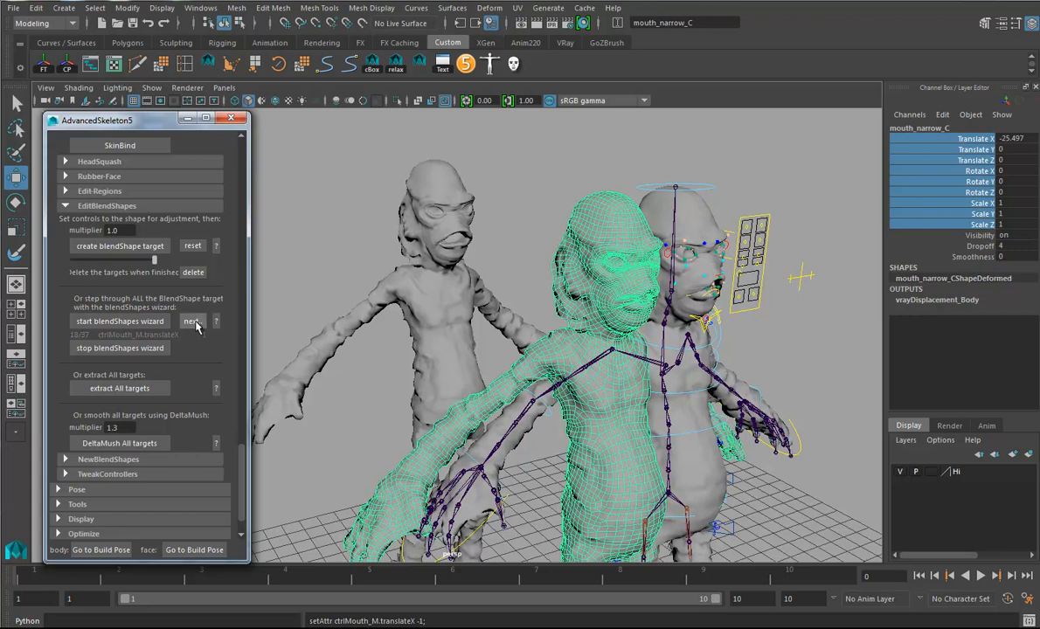
left_click(192, 323)
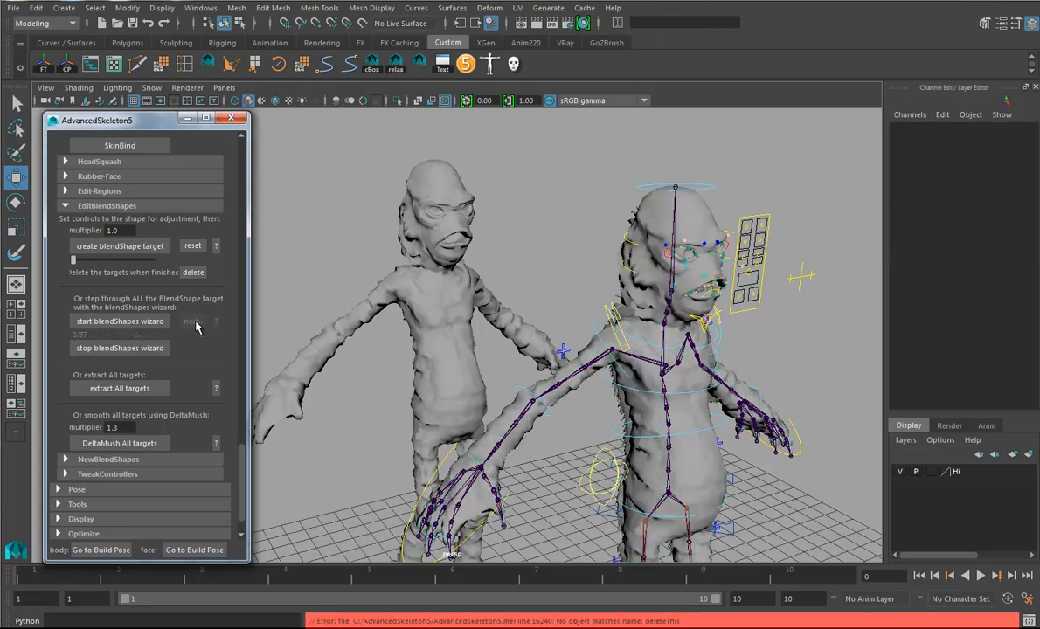
- Restart the blendShapes wizard and advance it to the mouth_smile_C target
left_click(120, 321)
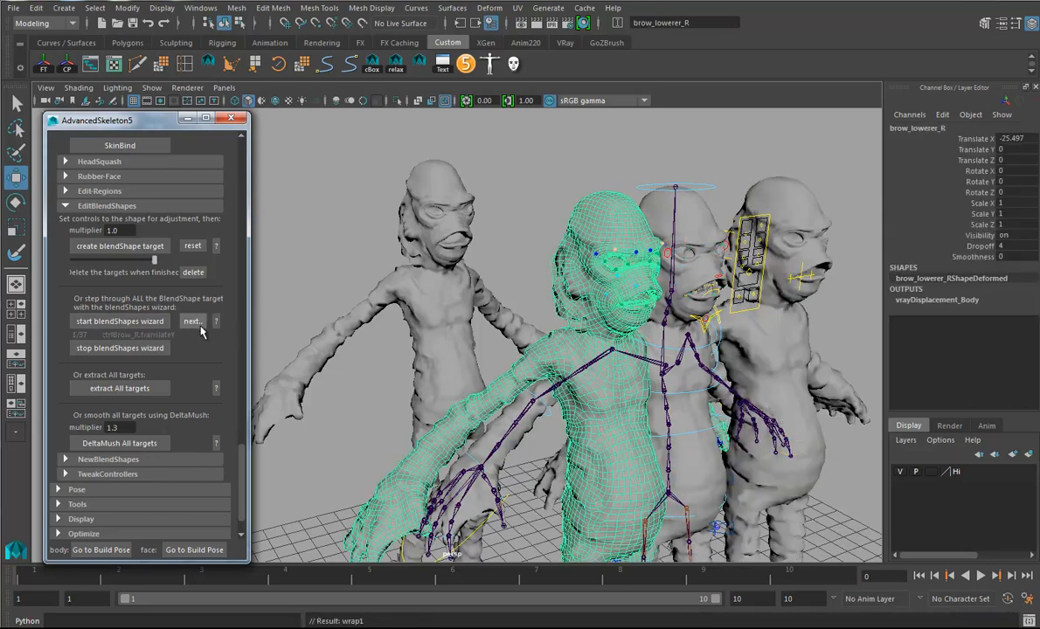
left_click(193, 324)
left_click(194, 326)
left_click(195, 327)
left_click(195, 327)
left_click(193, 322)
left_click(193, 323)
left_click(193, 323)
left_click(193, 323)
left_click(194, 322)
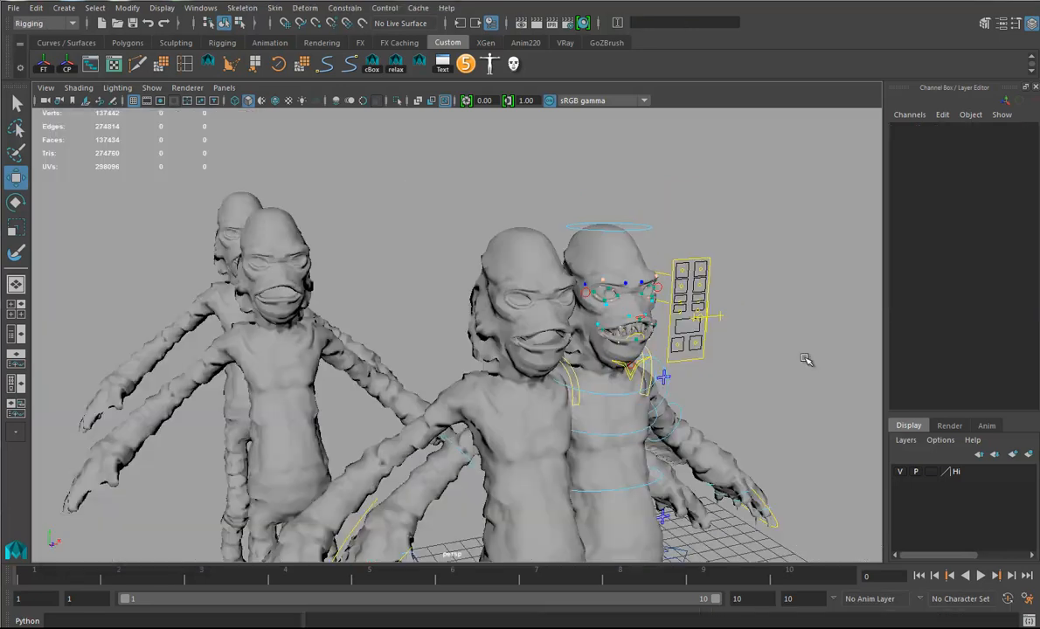
- Compare the mouth of the separate body copies with the mouth_smile_C target from the front and side
left_click_drag(461, 396, 509, 407, "alt")
right_click_drag(508, 407, 615, 411, "alt")
middle_click_drag(545, 417, 530, 441, "alt")
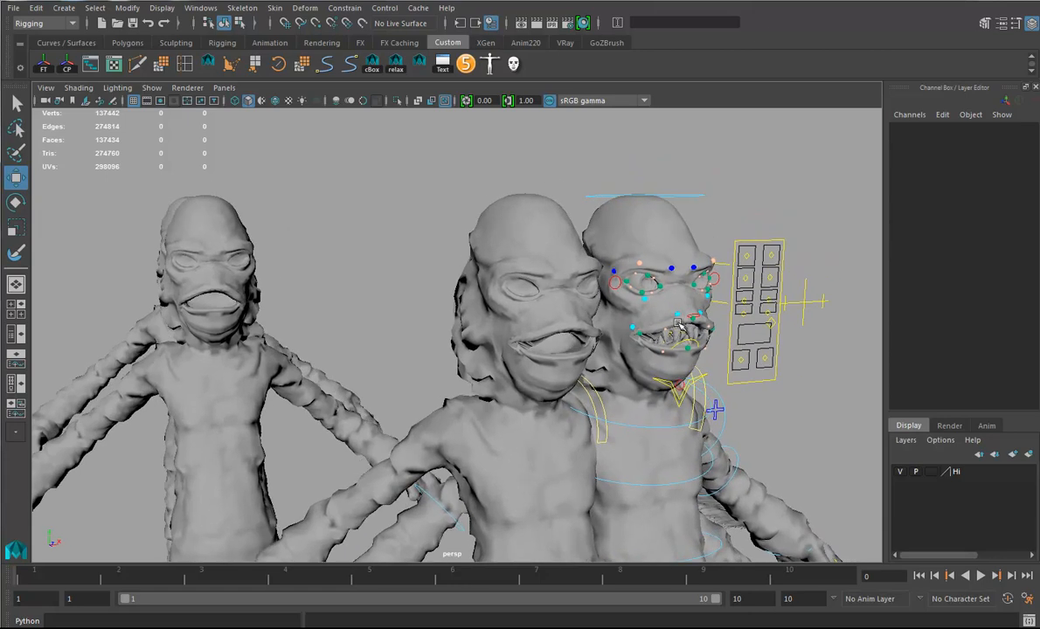
left_click_drag(521, 326, 371, 356, "alt")
scroll(371, 356, "up", 8)
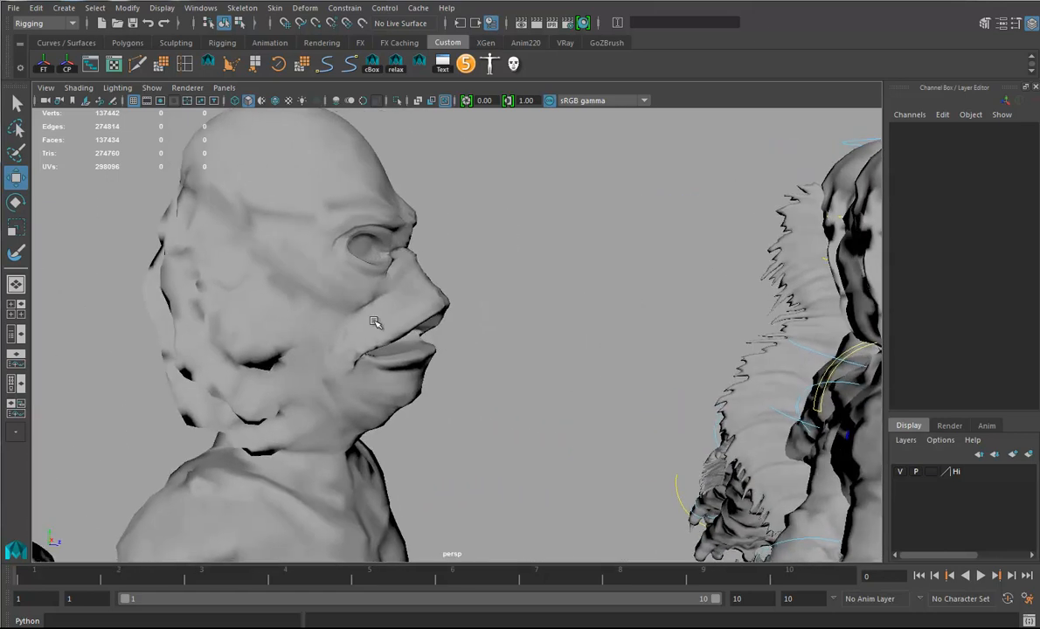
- Create a blendShape named TestBlend that uses the Body1 duplicate as a target for the mouth_smile_C mesh
left_click(374, 322)
left_click_drag(515, 340, 268, 345, "alt")
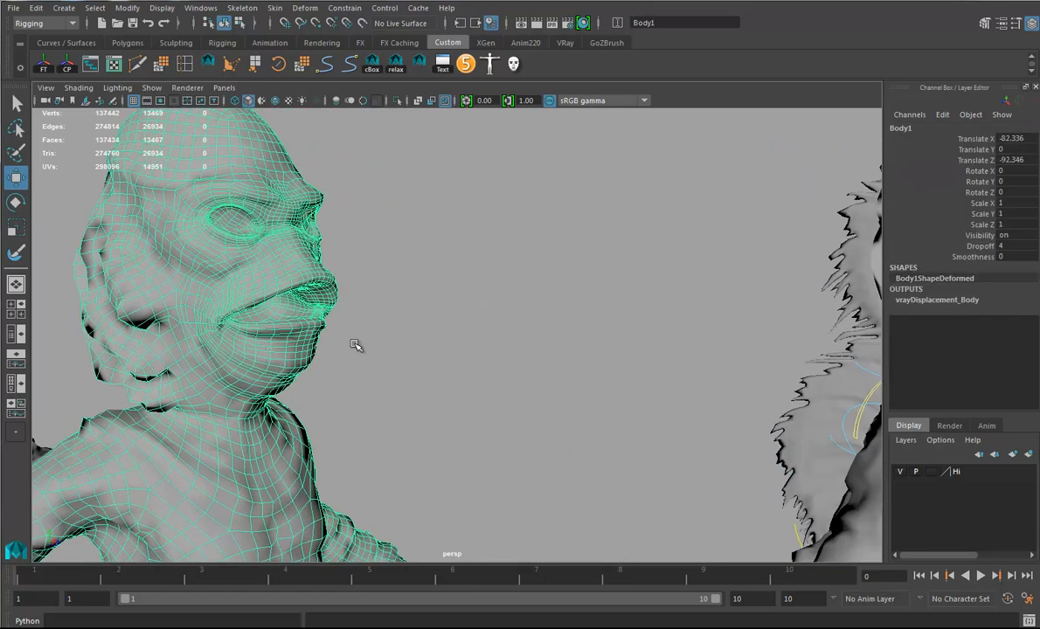
scroll(492, 333, "down", 5)
left_click_drag(485, 334, 383, 339, "alt")
left_click_drag(529, 296, 485, 332, "alt")
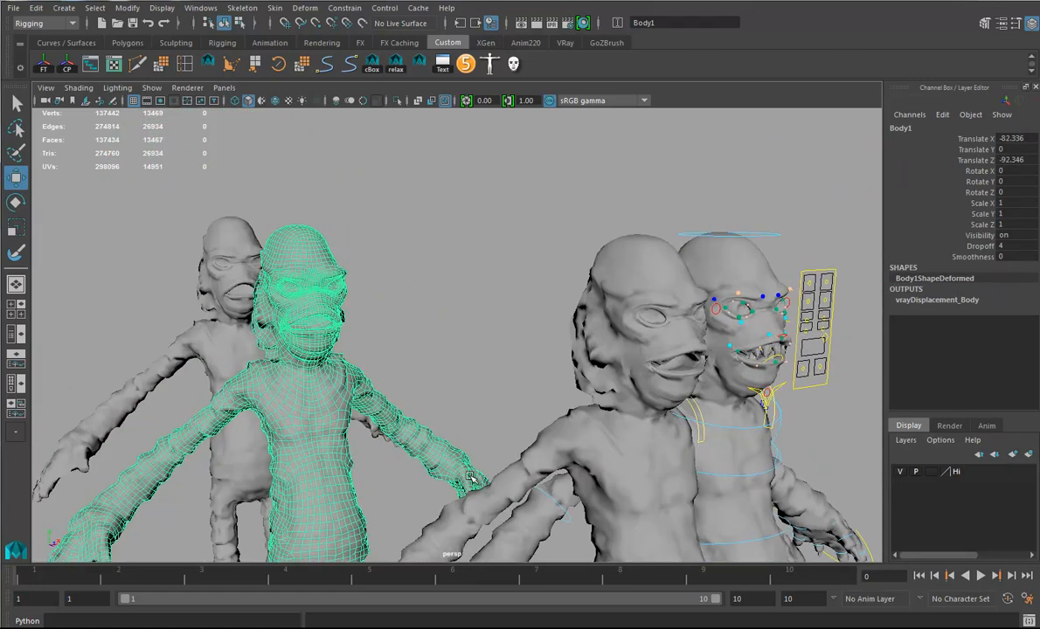
left_click_drag(595, 335, 616, 360, "alt")
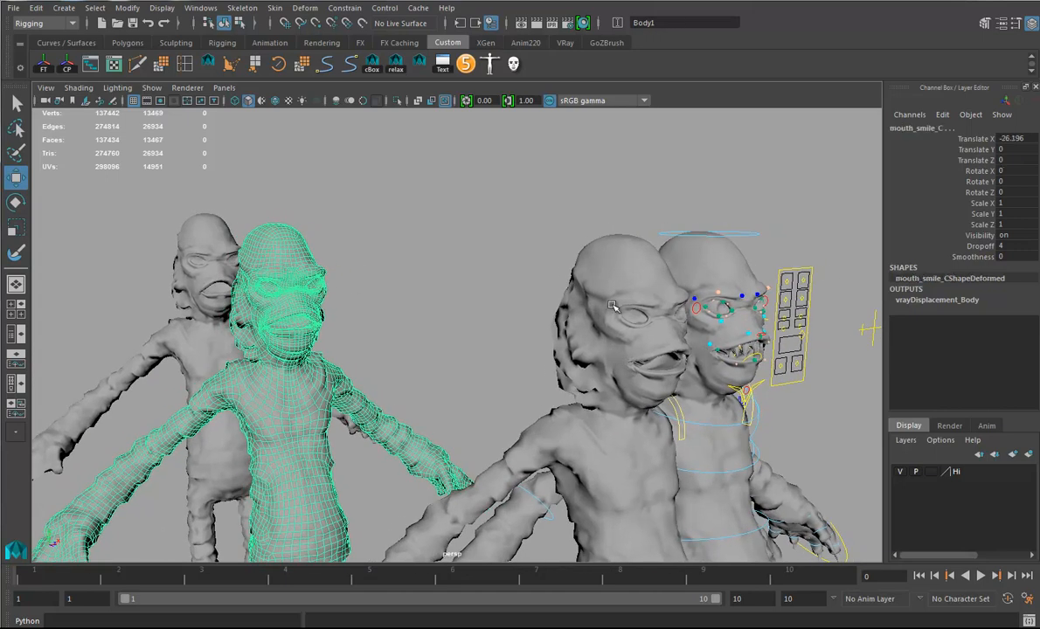
left_click(573, 247, "shift")
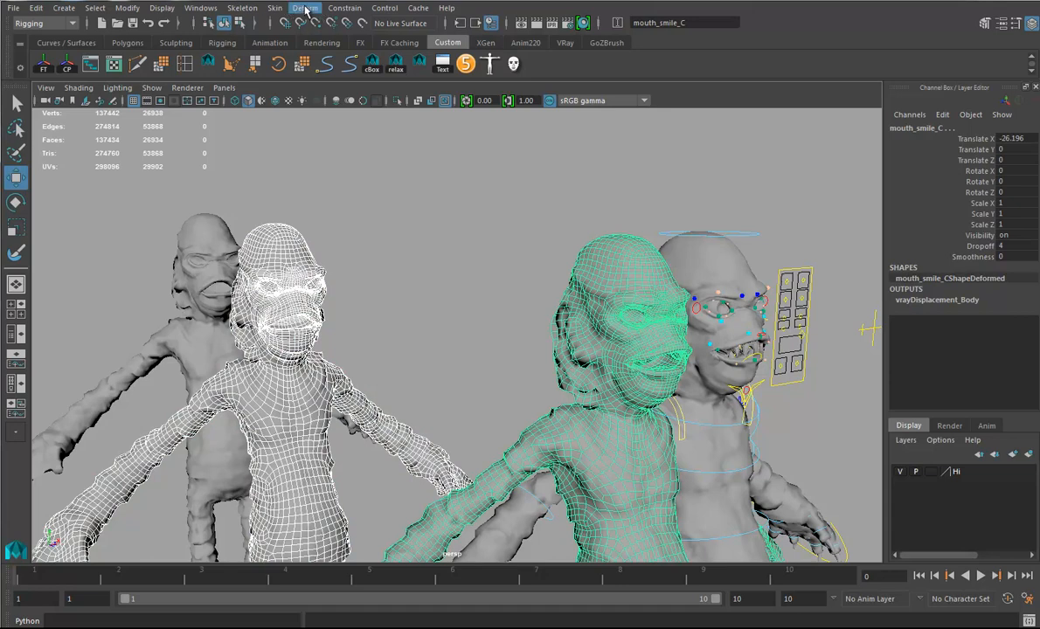
left_click(303, 8)
left_click(451, 43)
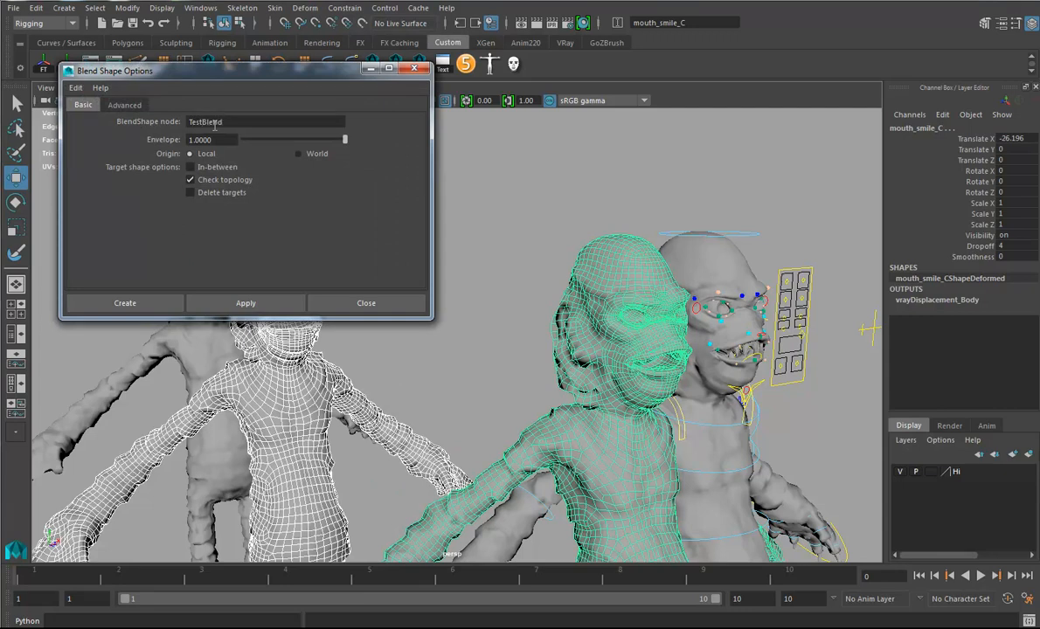
left_click(125, 303)
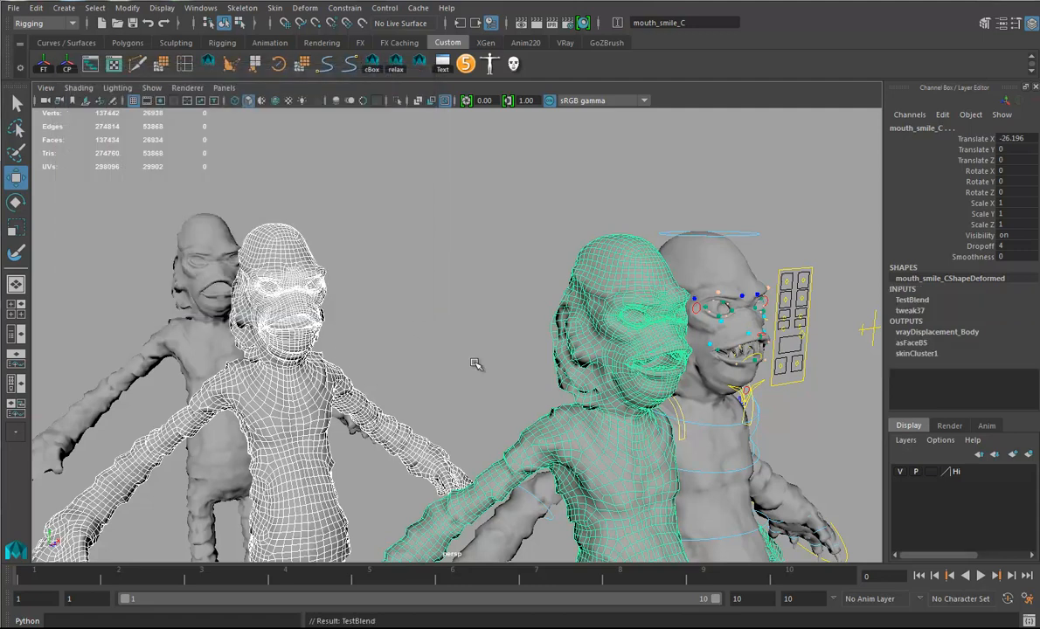
- Expand the TestBlend attributes on mouth_smile_C and delete the Body1 duplicate mesh
left_click(907, 301)
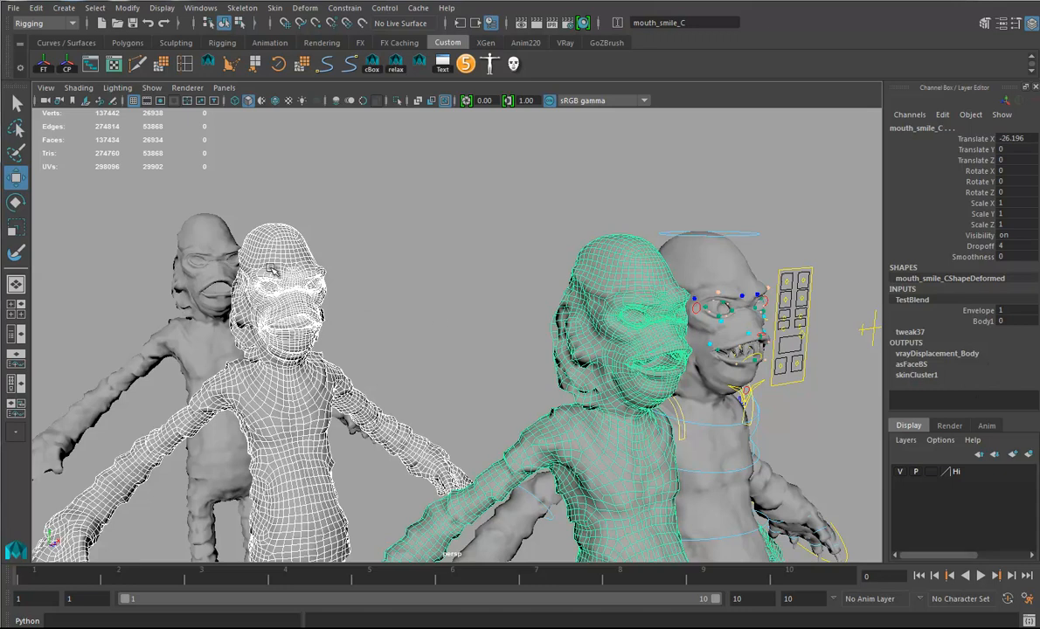
left_click(273, 241)
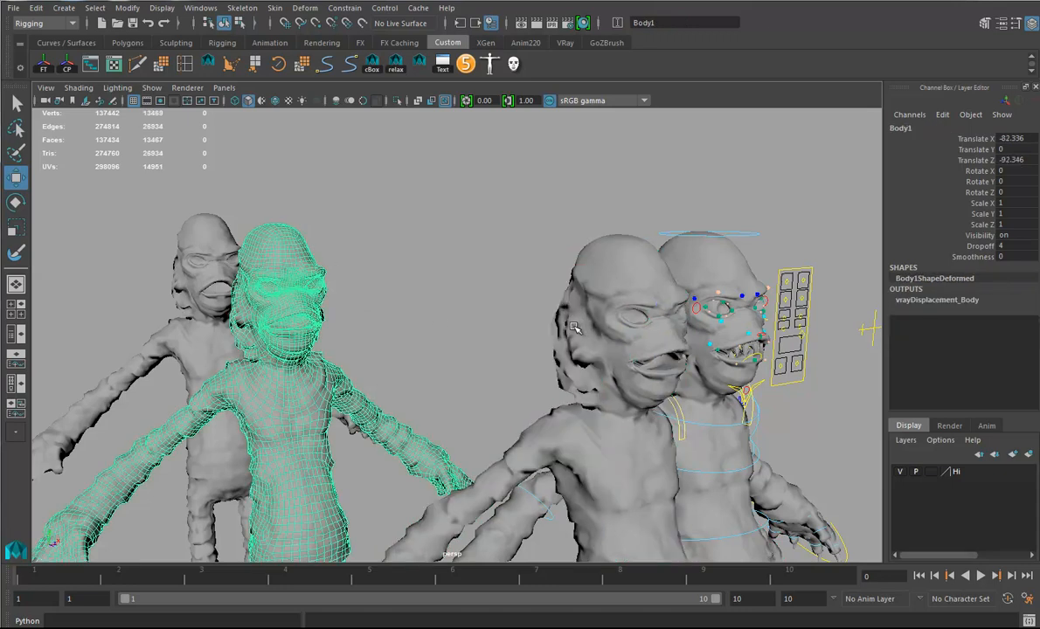
key("Delete")
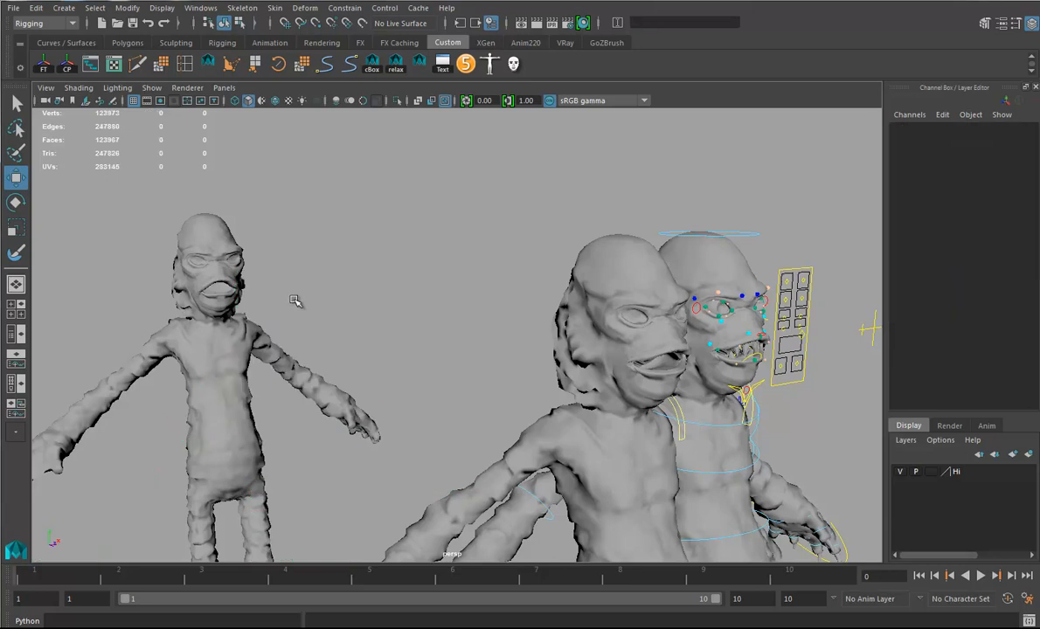
- Set the Body1 weight of TestBlend to 1 on mouth_smile_C and check the mouth from the front
left_click(629, 384)
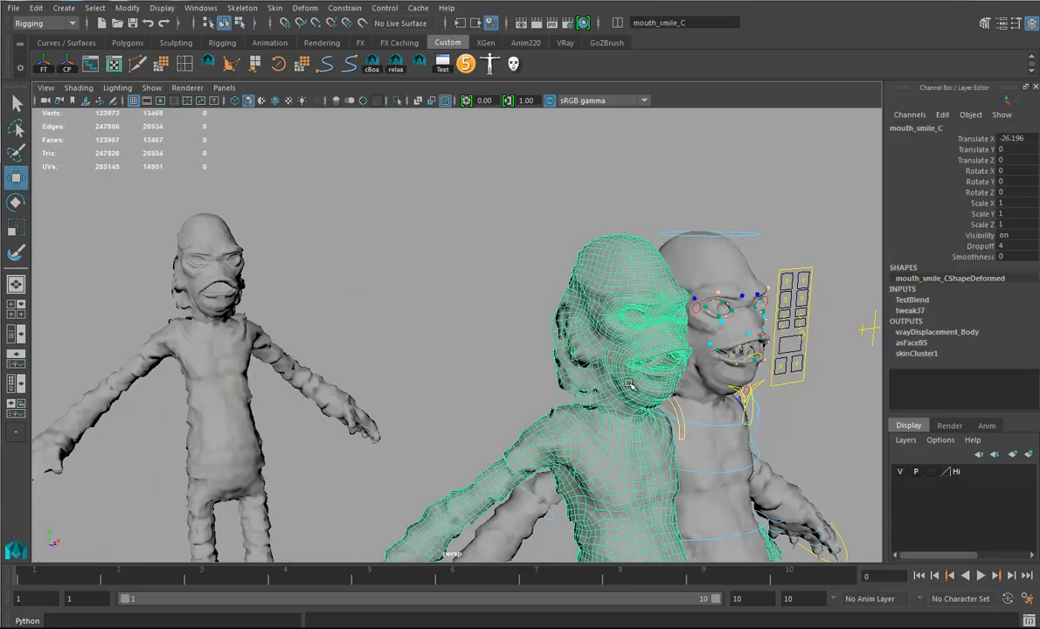
left_click(913, 300)
left_click(982, 321)
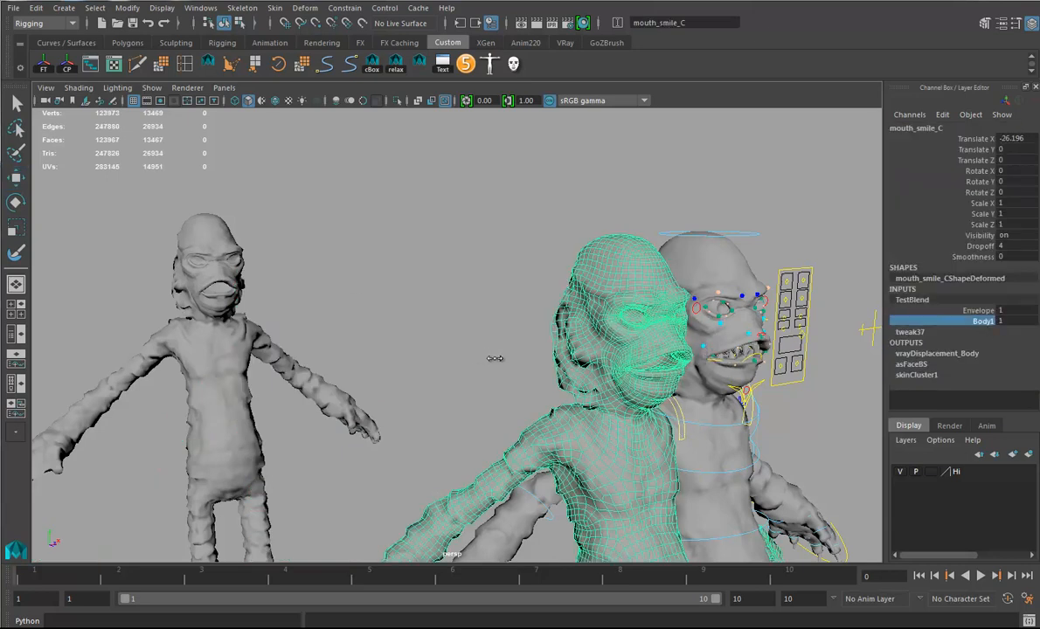
left_click_drag(716, 428, 667, 415, "alt")
right_click_drag(667, 415, 706, 432, "alt")
middle_click_drag(706, 432, 587, 414, "alt")
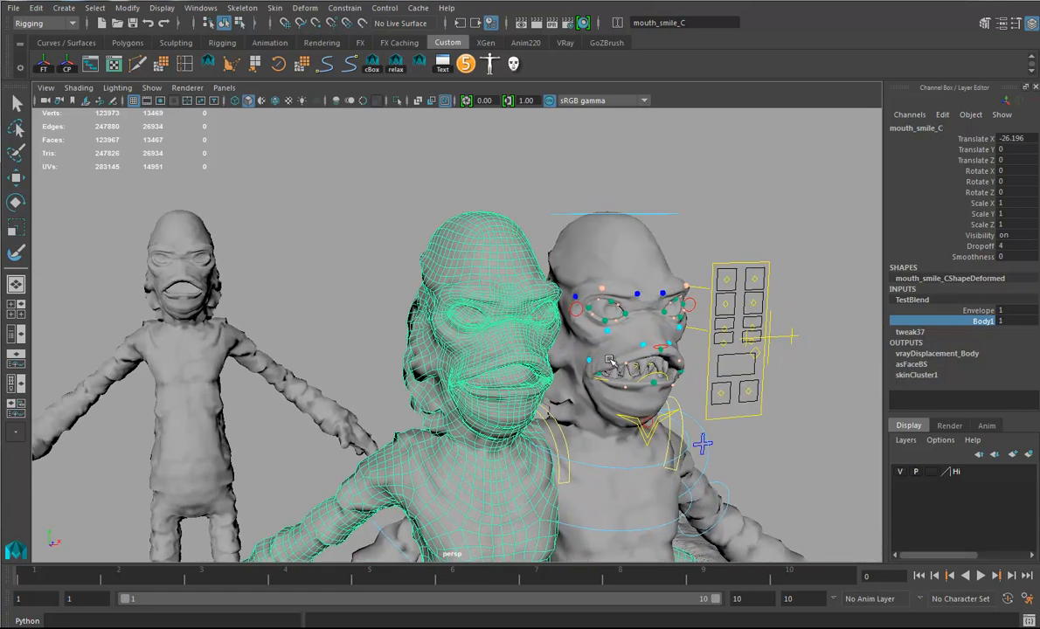
- Delete the construction history of mouth_smile_C, then delete that target mesh
key("w")
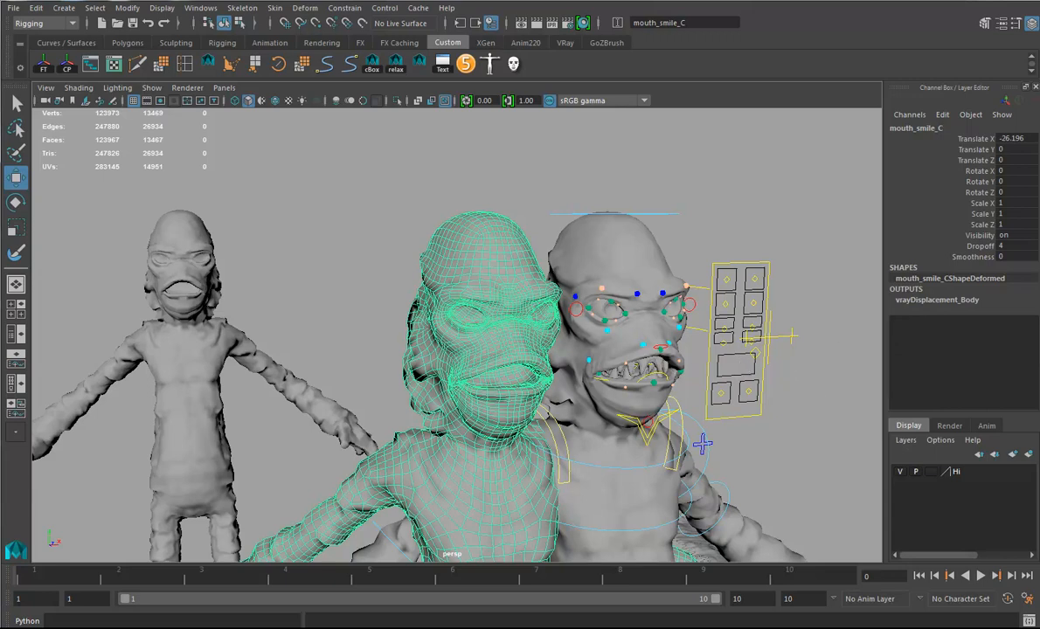
key("Delete")
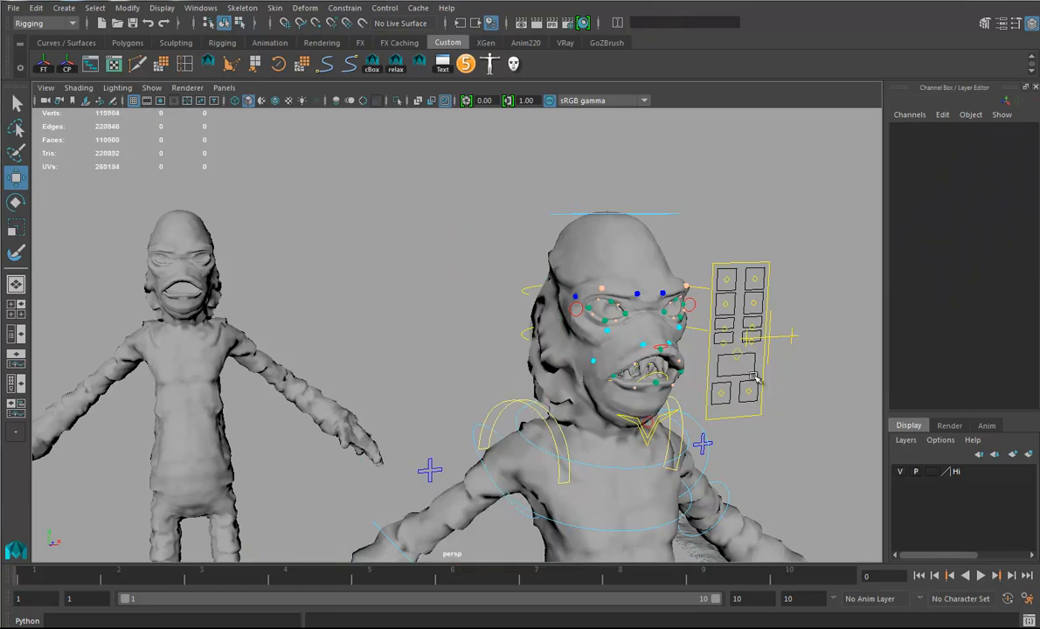
- Test the smile shape by moving the ctrlMouth_M control to Translate X 1 and viewing the mouth at an angle
left_click_drag(740, 359, 741, 401)
scroll(741, 401, "up", 3)
left_click_drag(633, 365, 684, 368)
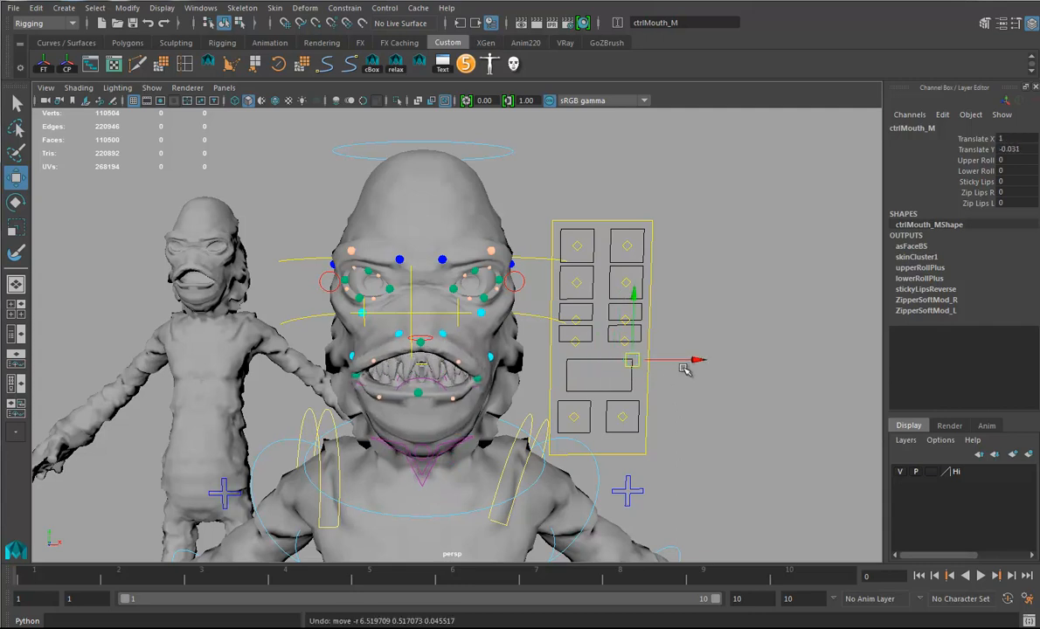
left_click_drag(360, 354, 499, 384, "alt")
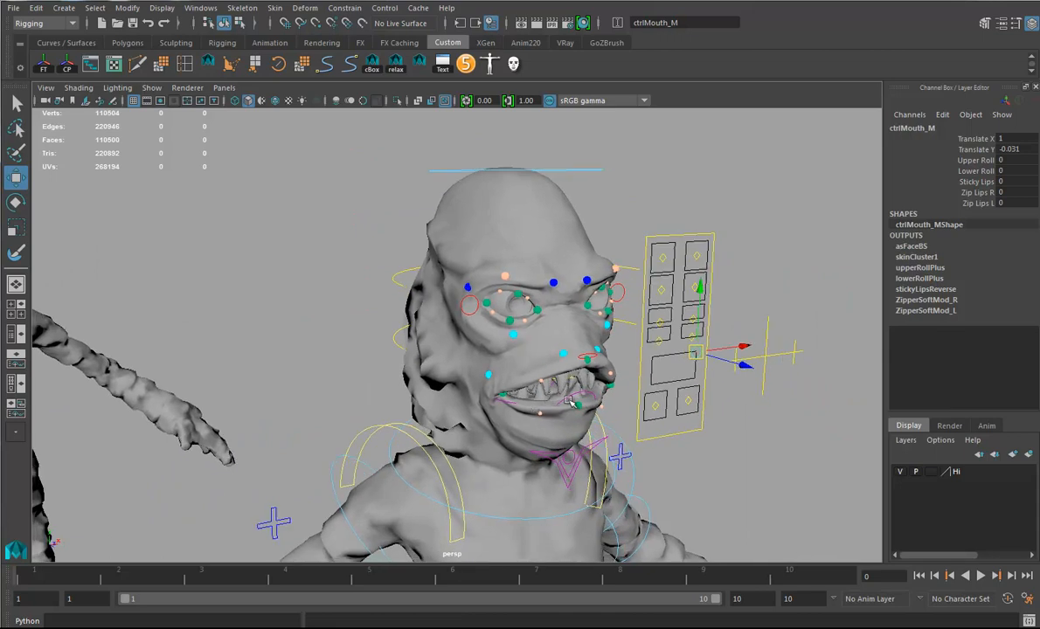